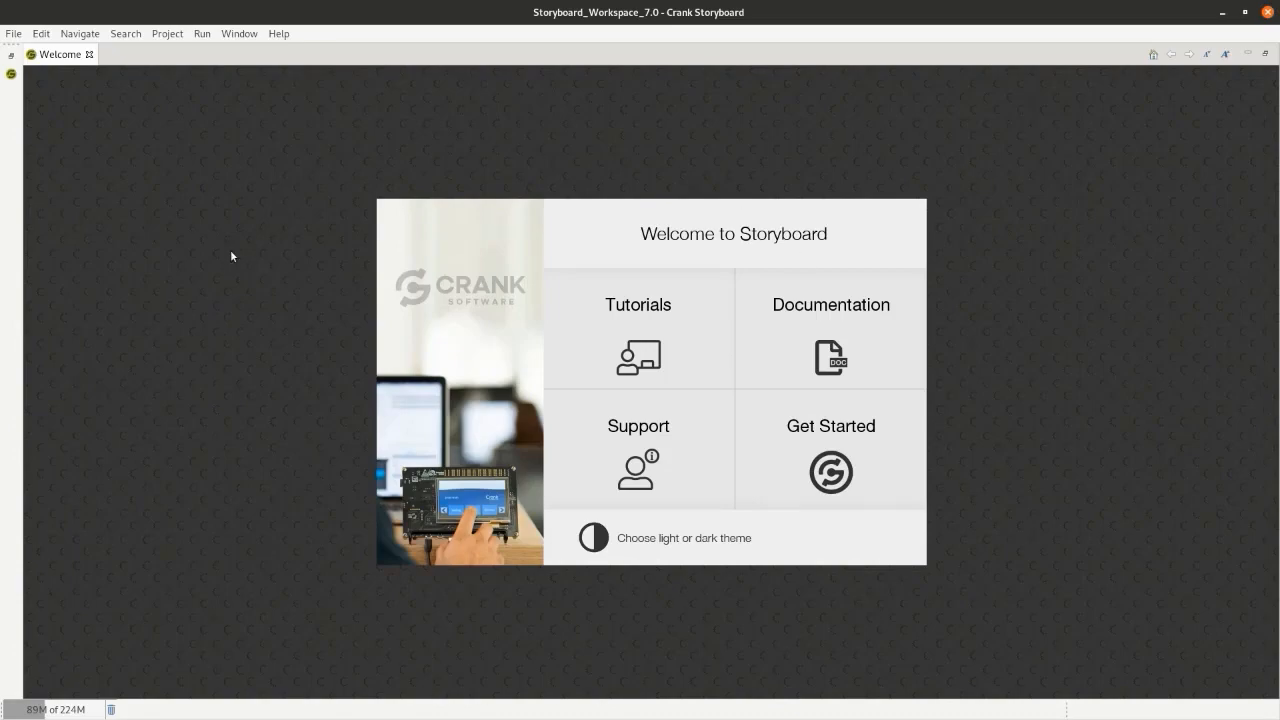
Close the Welcome page and import thermostat_2020_003.psd from Documents/PSD into a new project named thermostat_2020_003
key(alt+Tab)
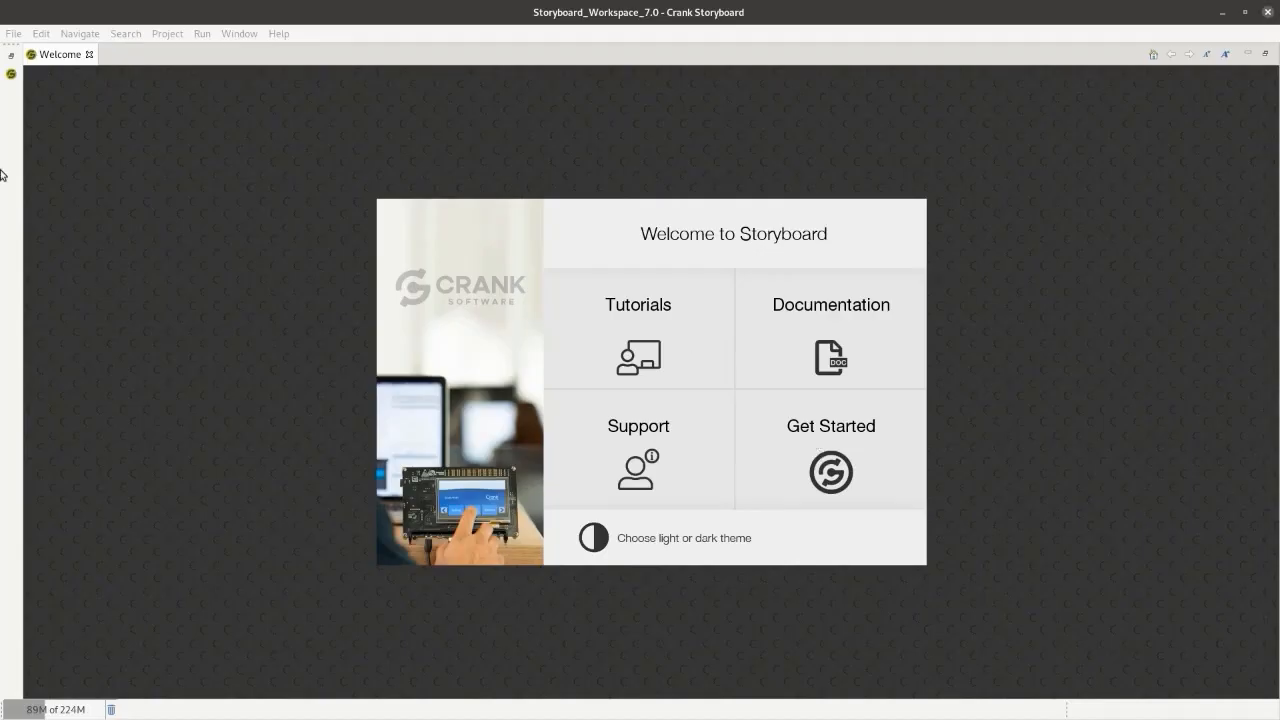
click(89, 55)
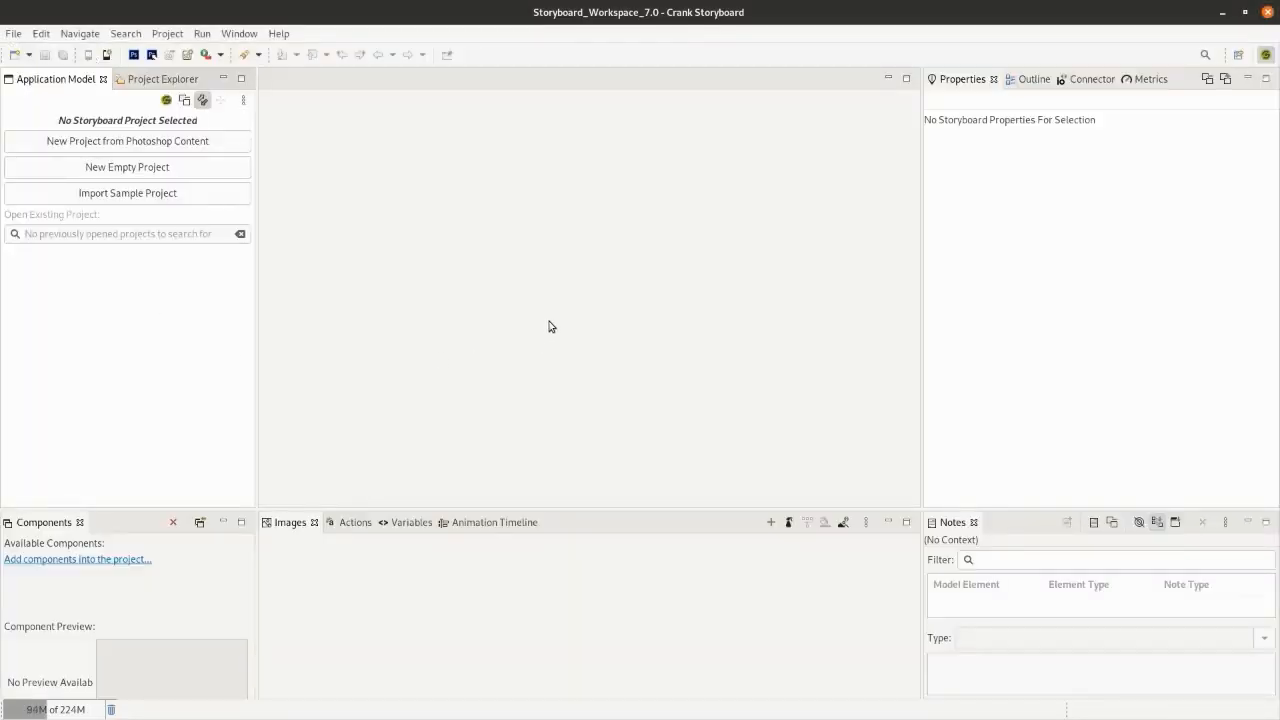
click(88, 147)
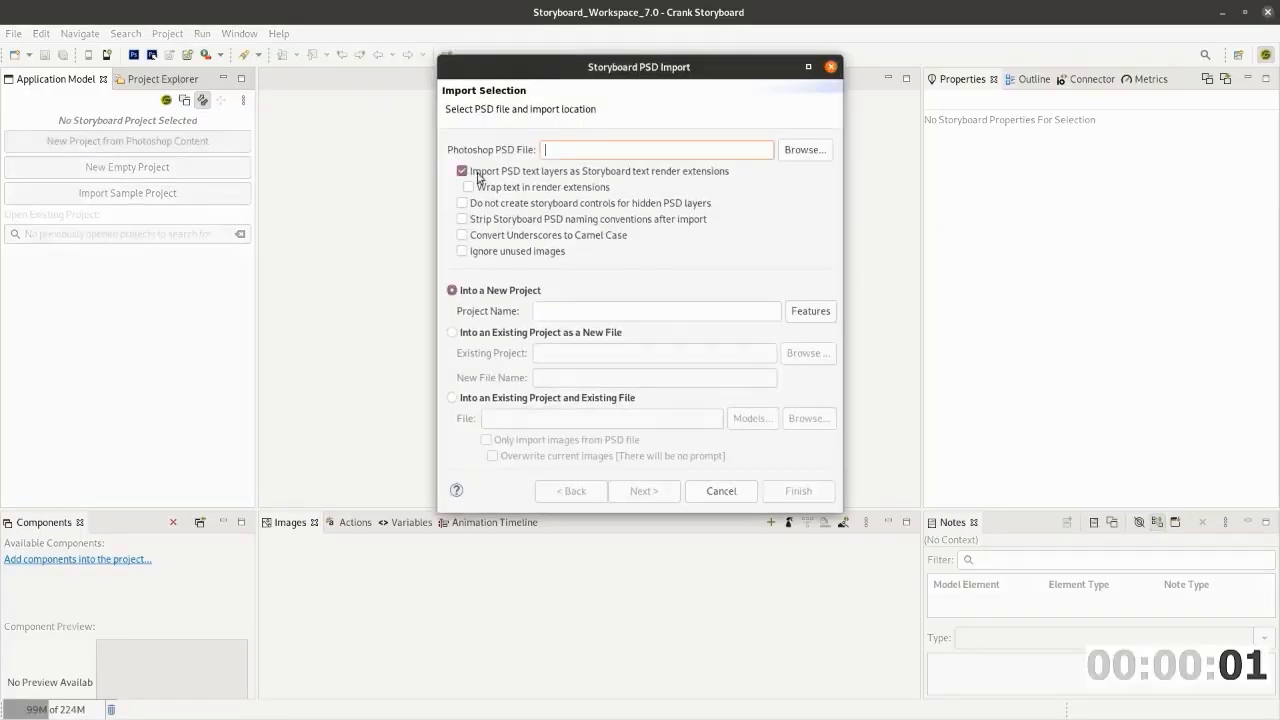
click(800, 152)
click(282, 136)
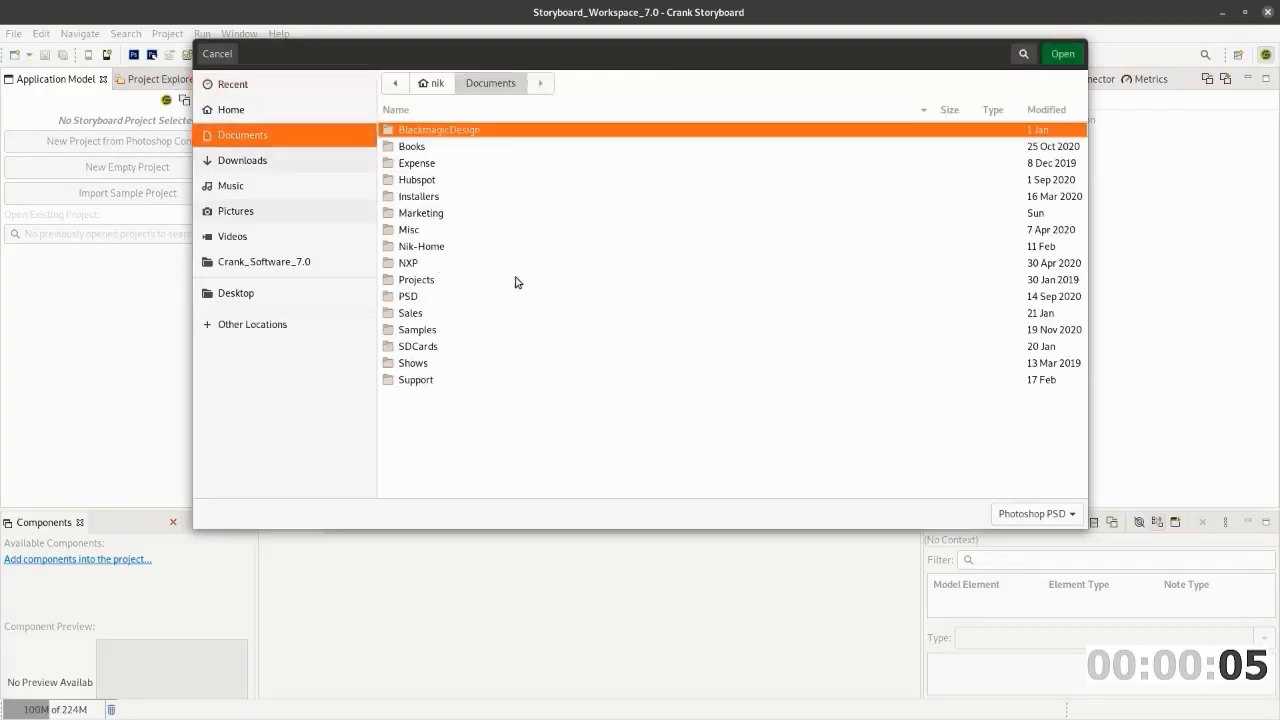
double_click(417, 298)
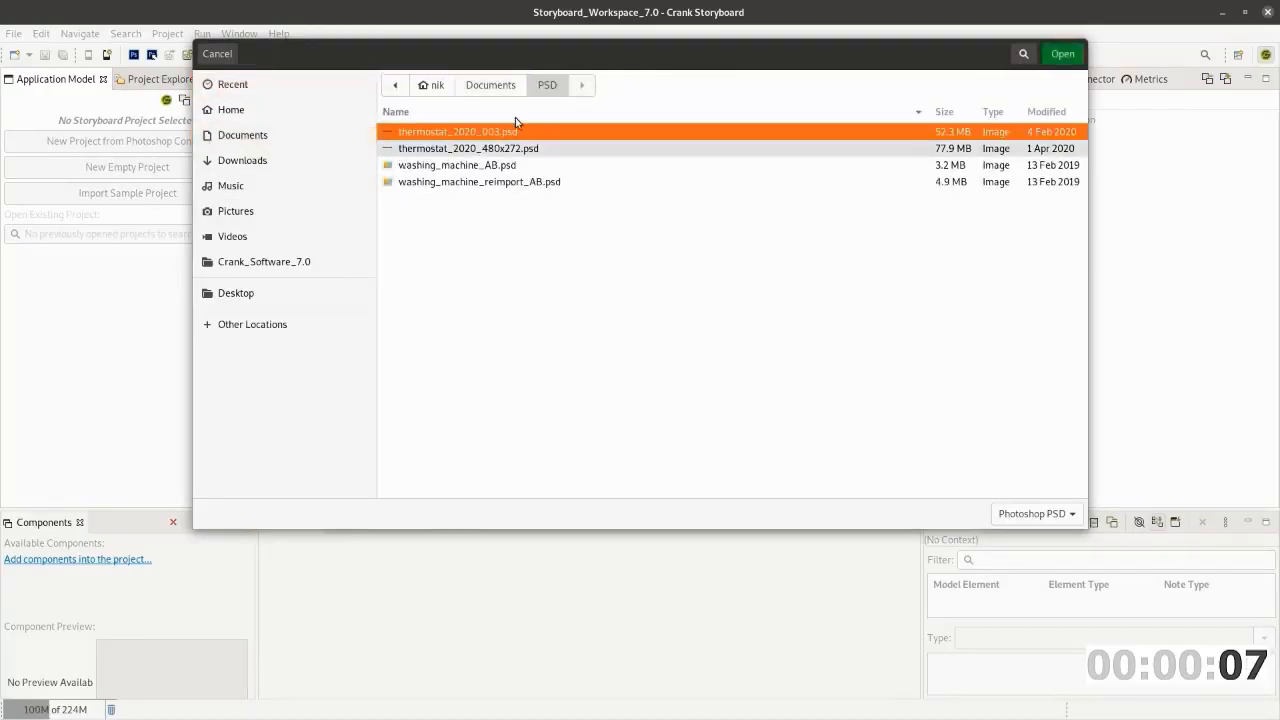
click(1062, 54)
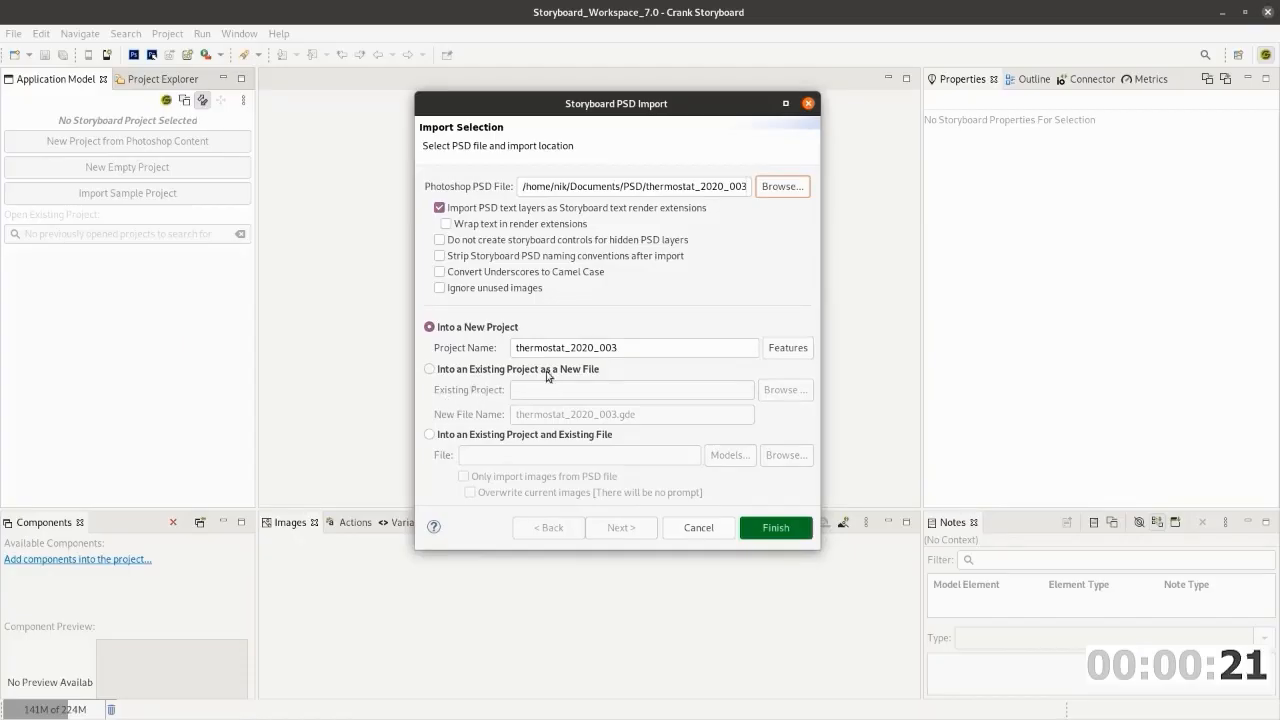
click(774, 525)
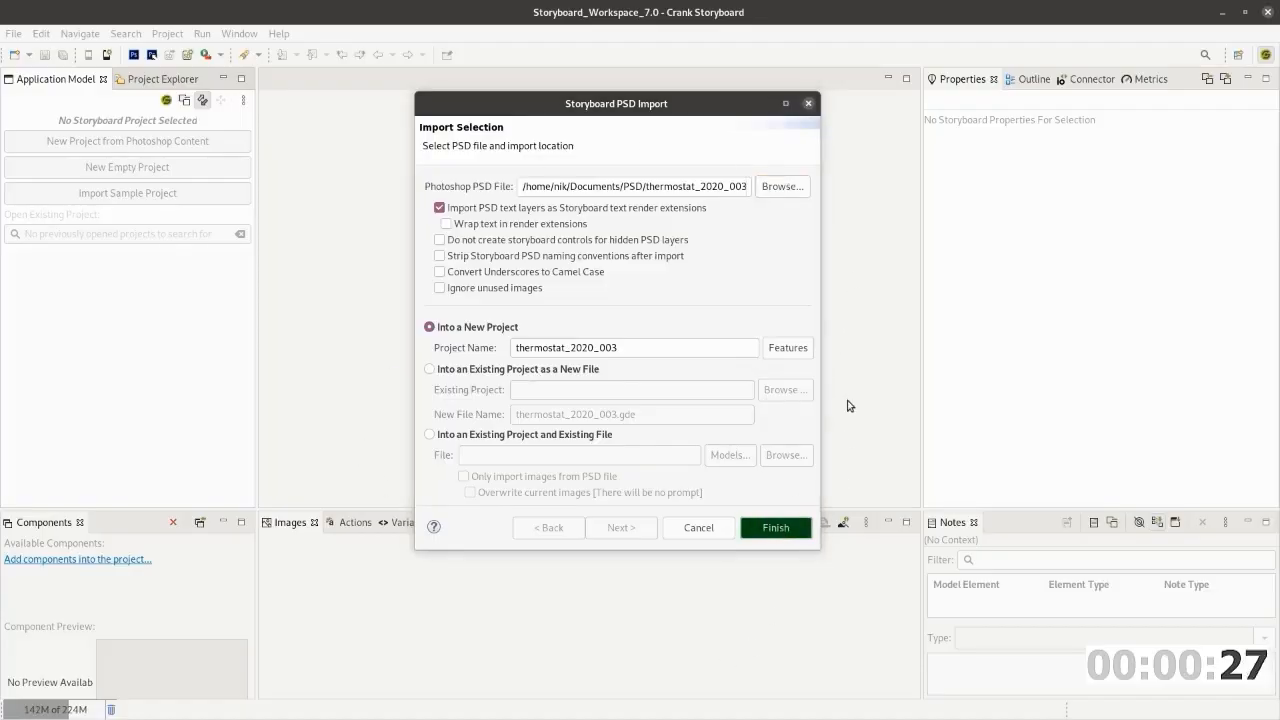
key(Return)
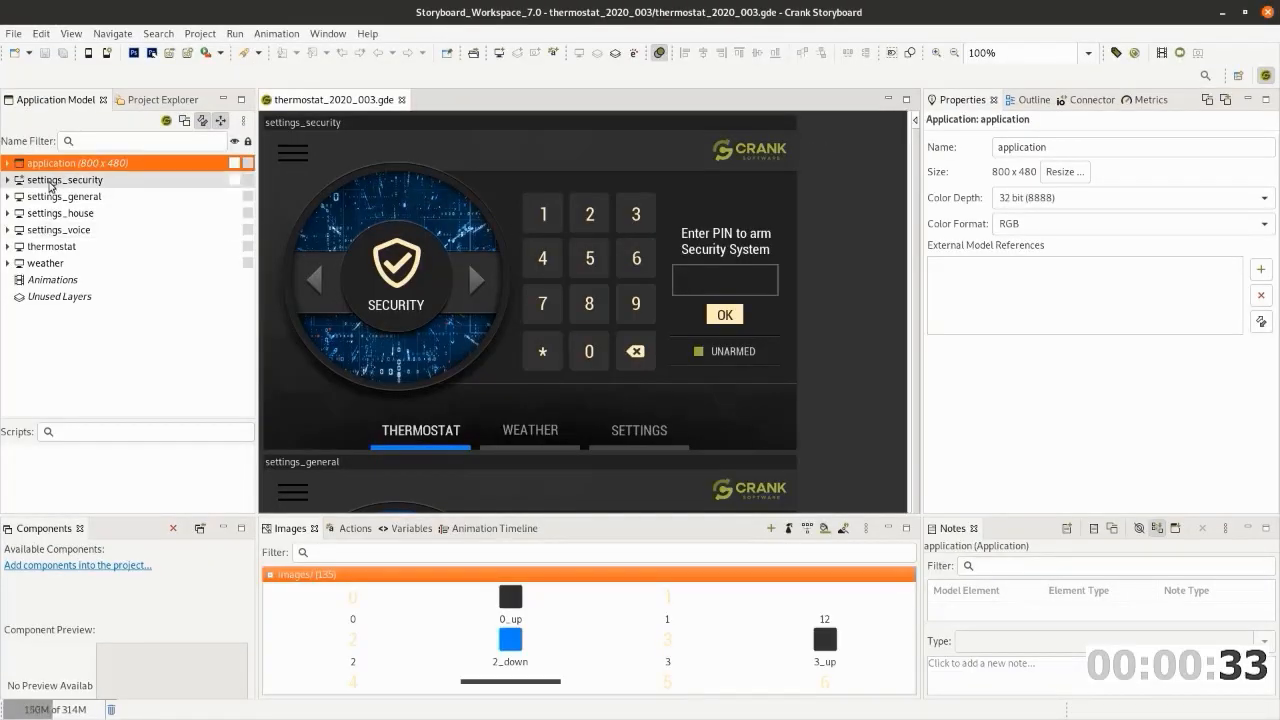
Make the thermostat screen the start screen of the application
click(49, 182)
click(48, 247)
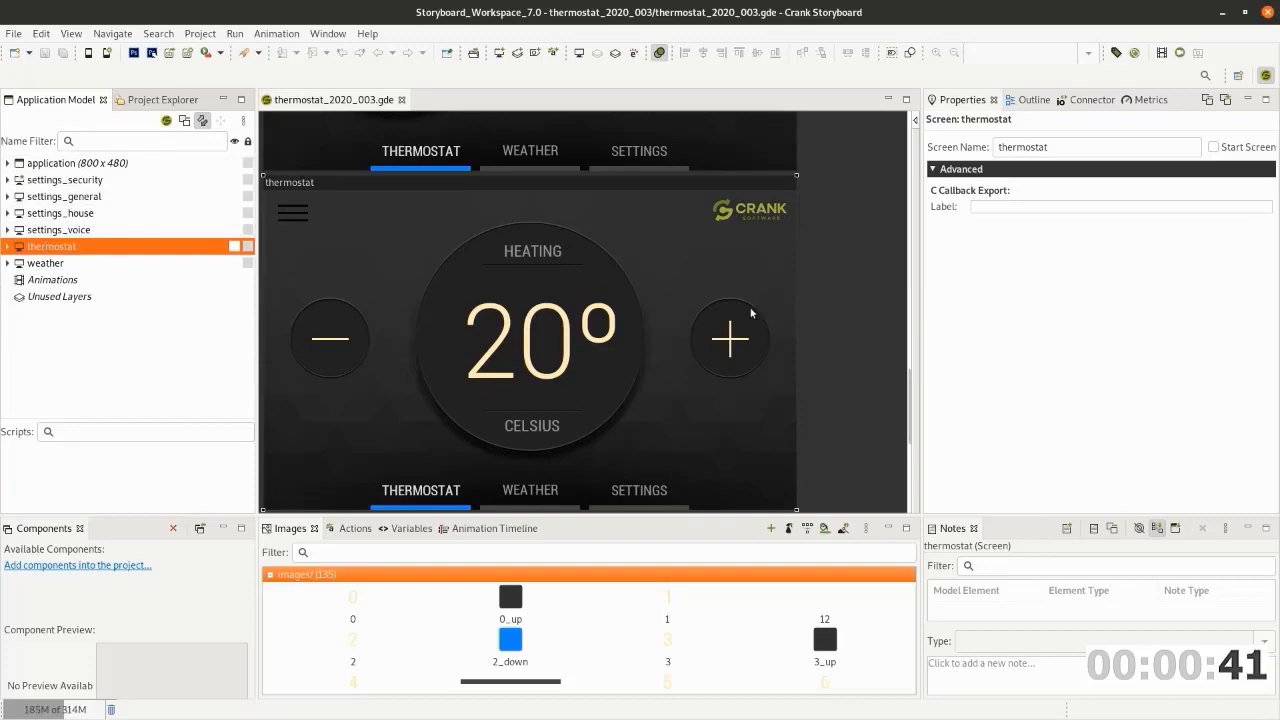
click(1214, 147)
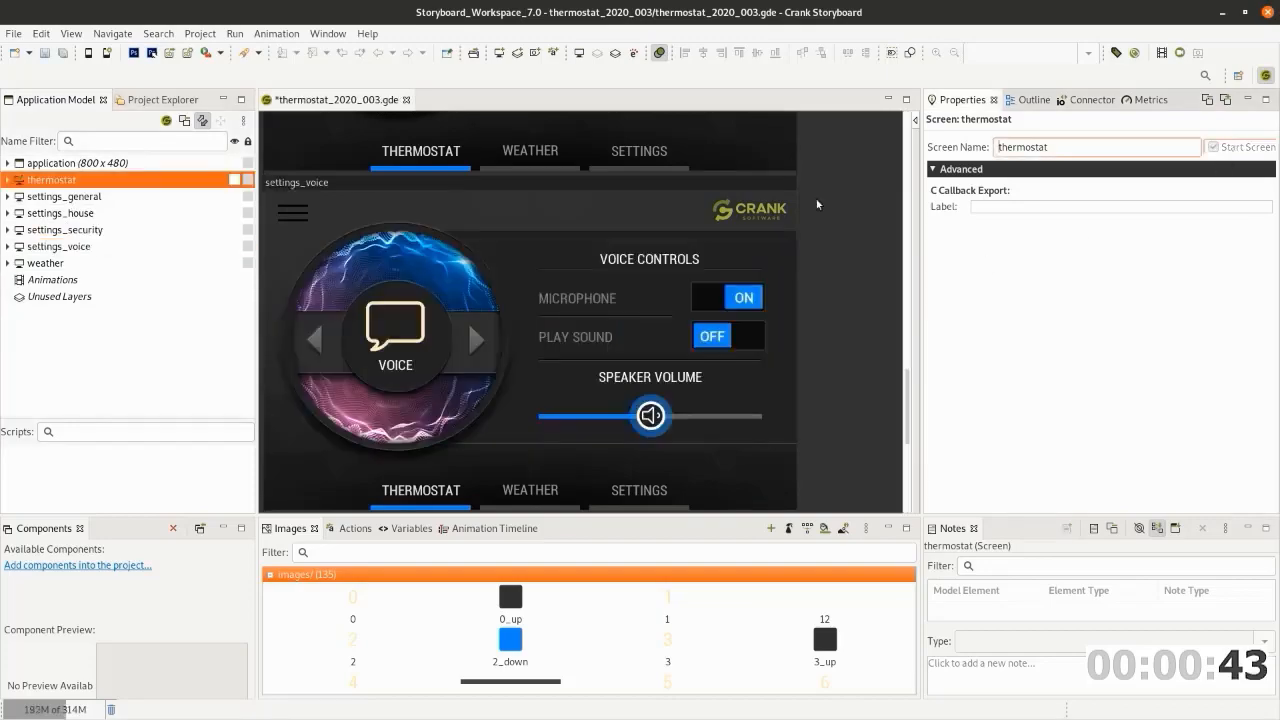
drag(908, 402, 908, 144)
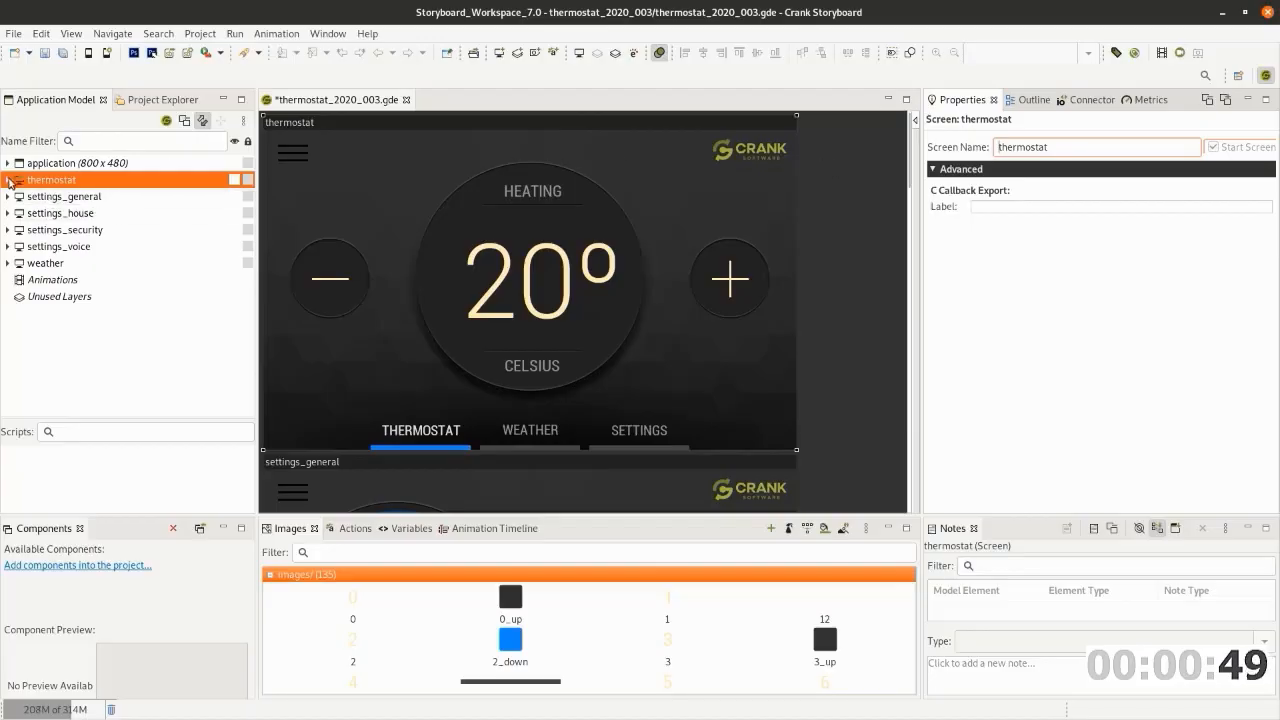
Try moving the Crank_Software logo in menu_layer to about X 561, Y 69, check it on the other screens, and undo the move
click(8, 180)
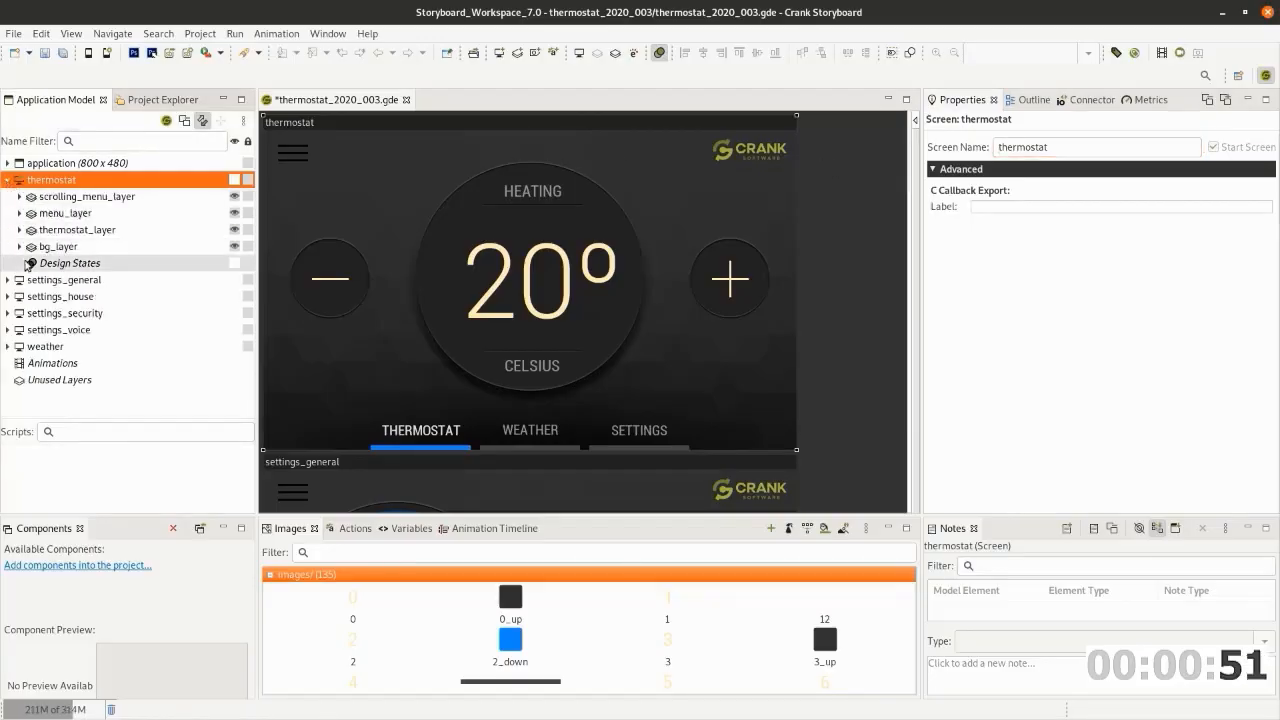
click(236, 214)
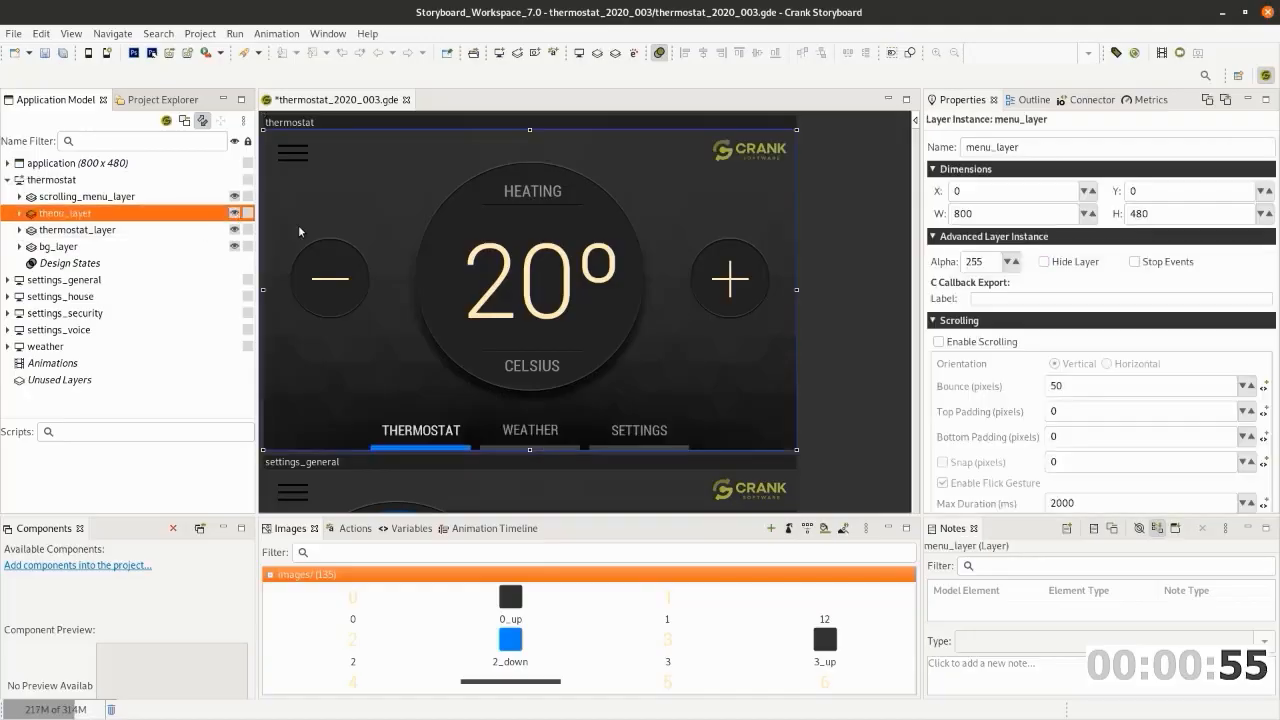
click(760, 155)
drag(760, 155, 686, 194)
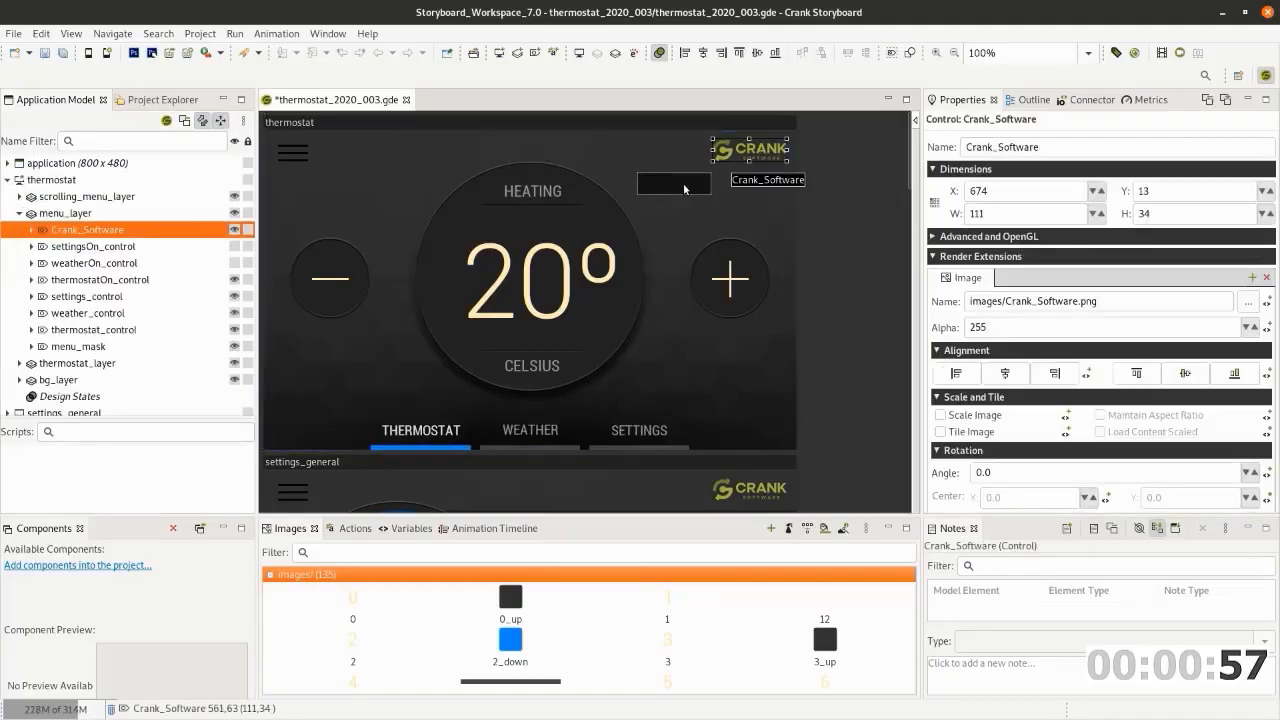
scroll(838, 344, down, 3)
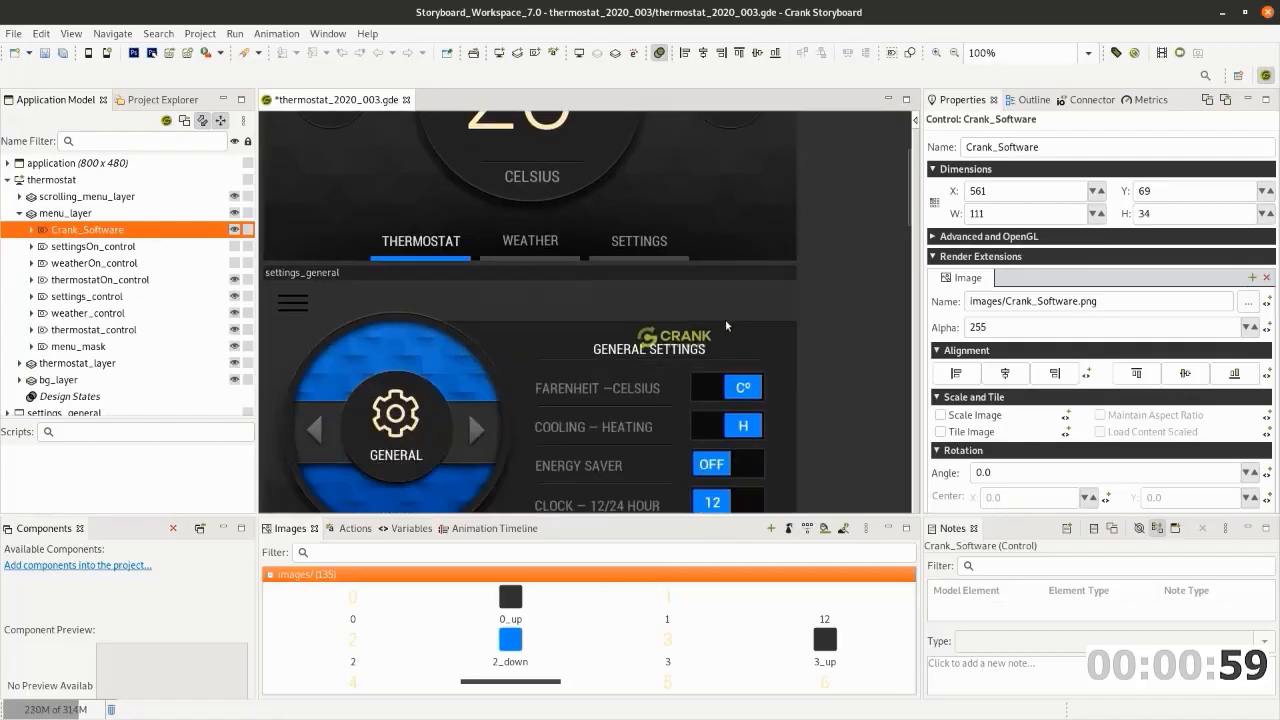
scroll(727, 326, down, 5)
scroll(672, 327, up, 3)
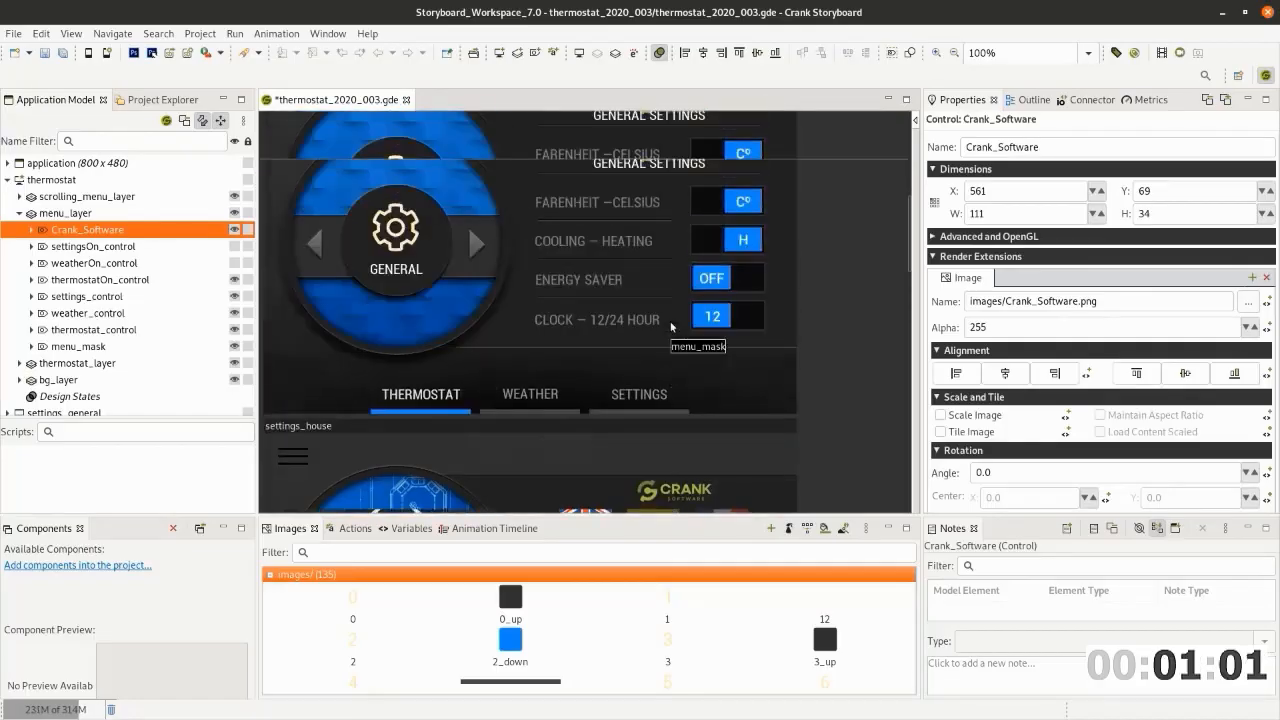
scroll(672, 327, up, 3)
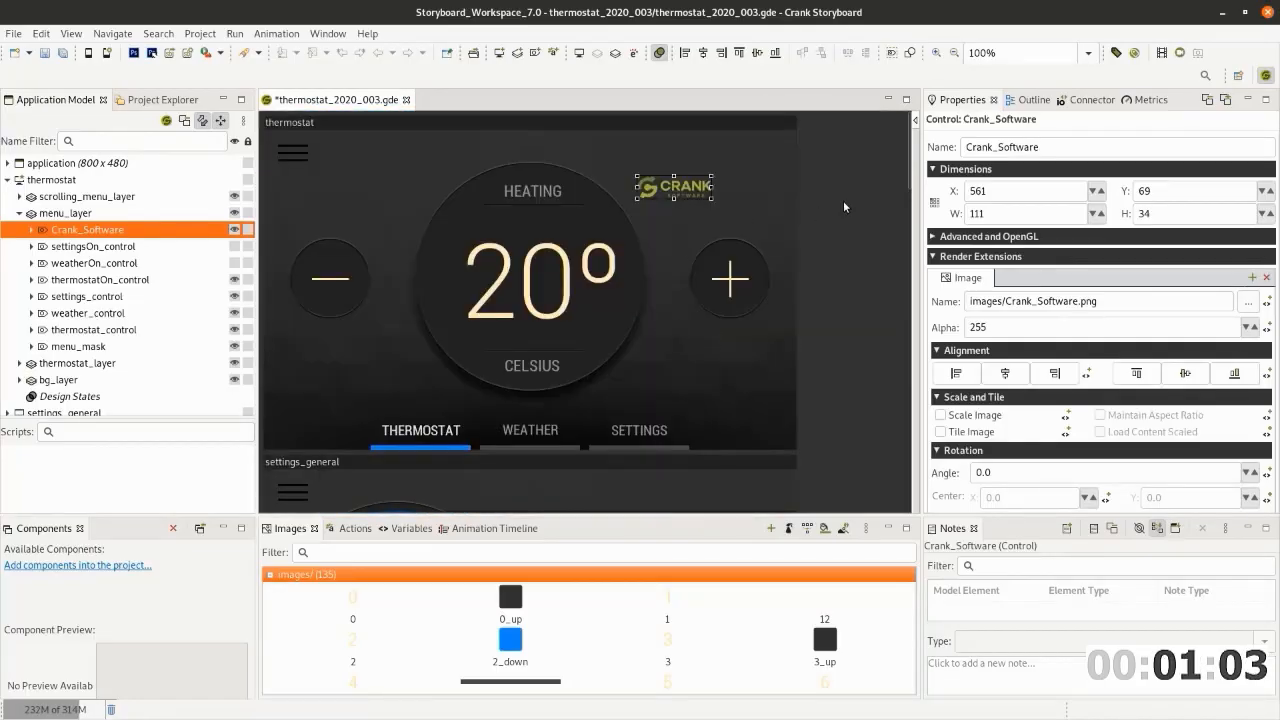
key(ctrl+z)
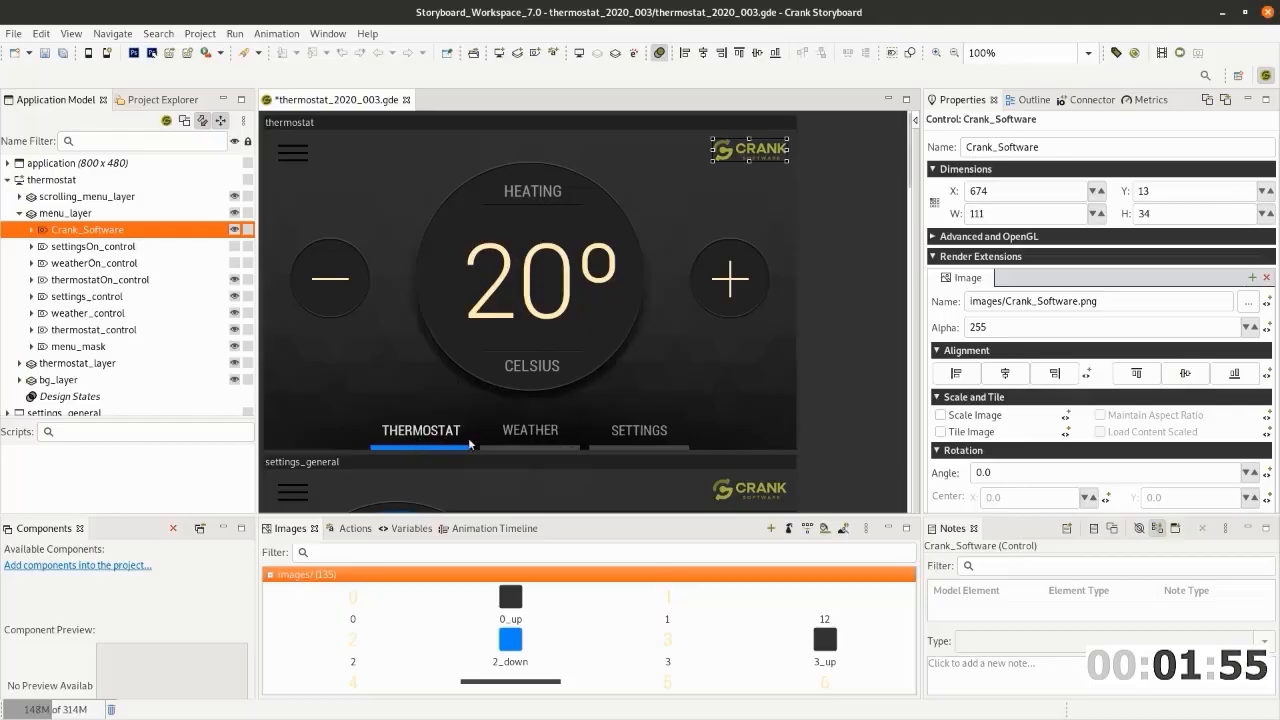
Start a new action for weather_control on the thermostat screen with Touch (gre.touch) as the trigger event
click(420, 432)
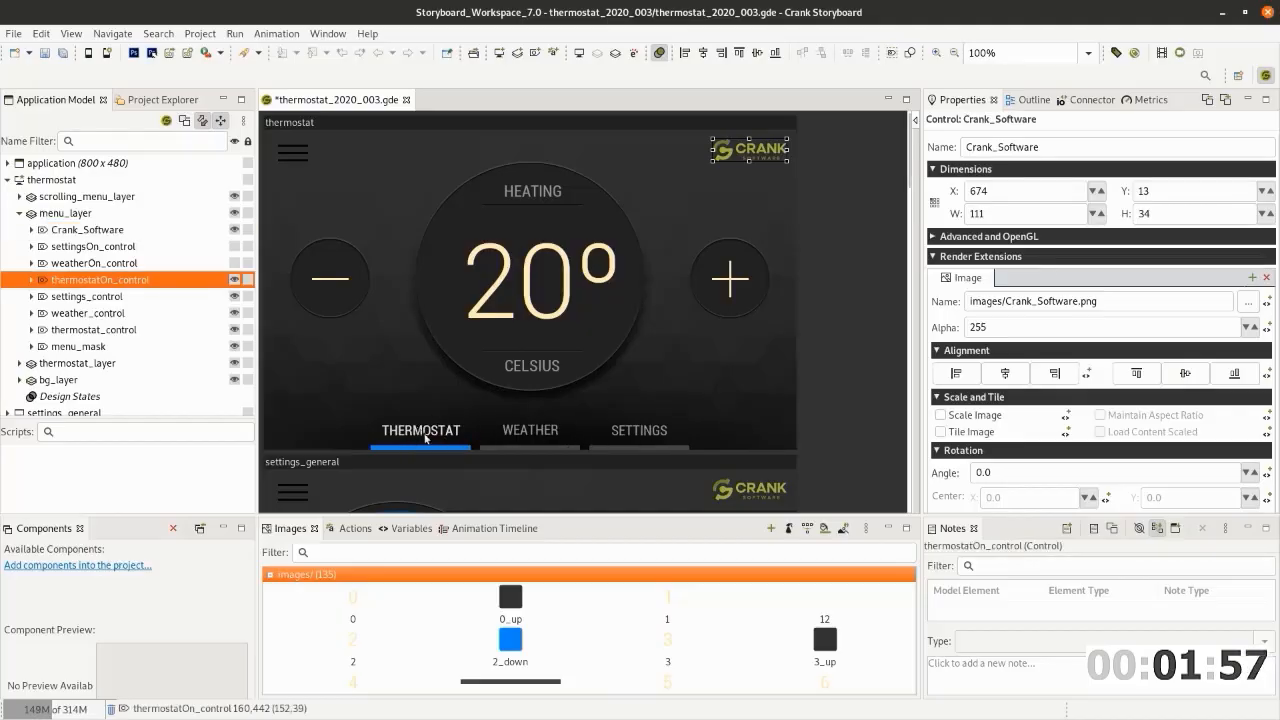
click(531, 434)
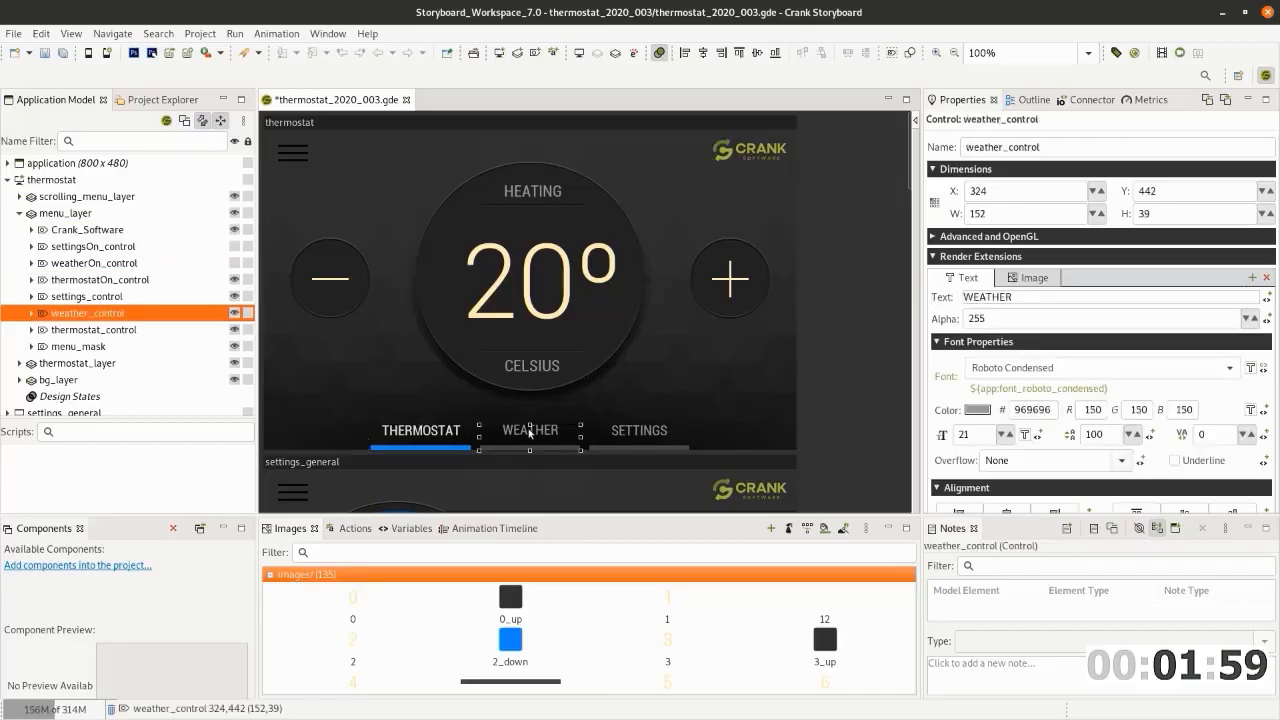
right_click(531, 432)
mouse_move(656, 74)
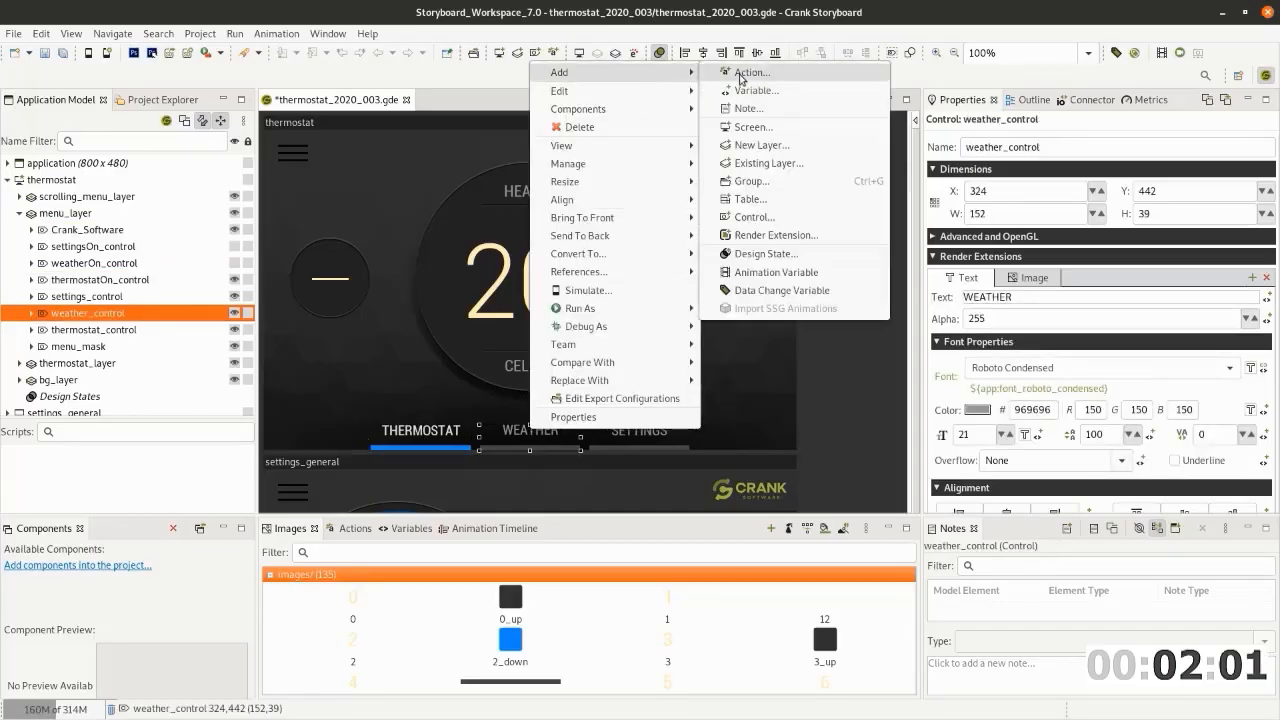
click(737, 74)
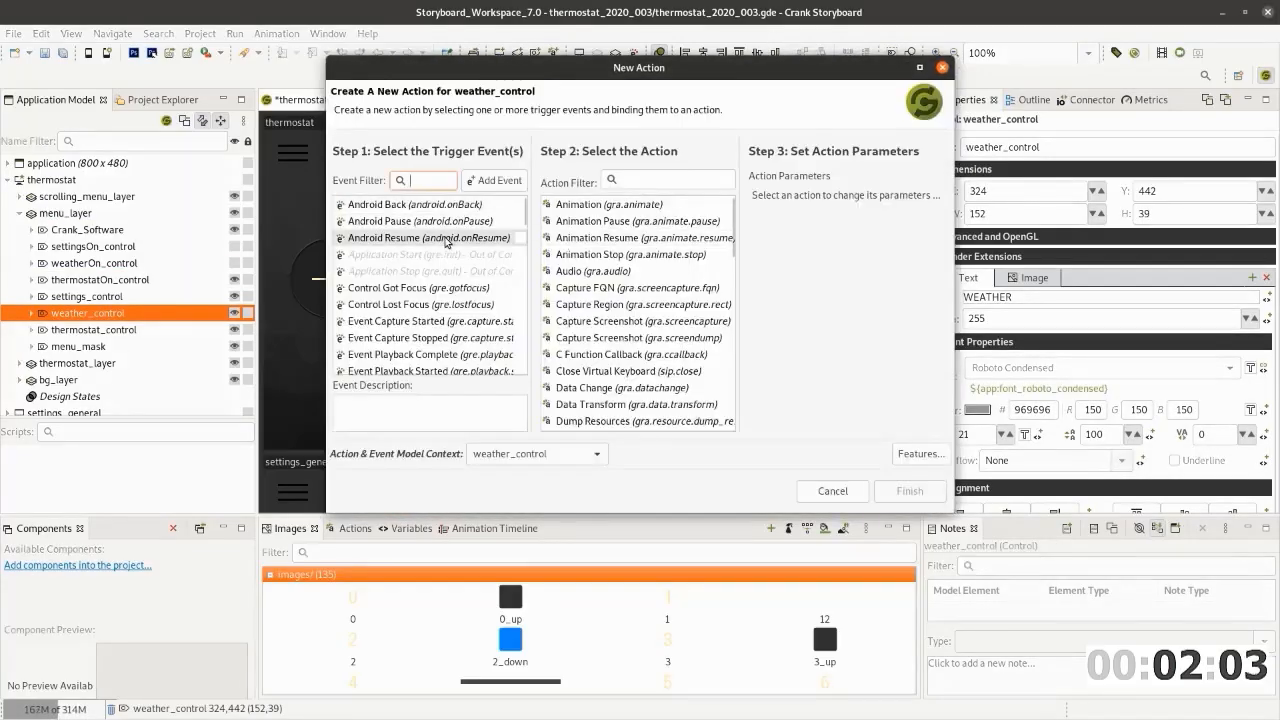
text(touch)
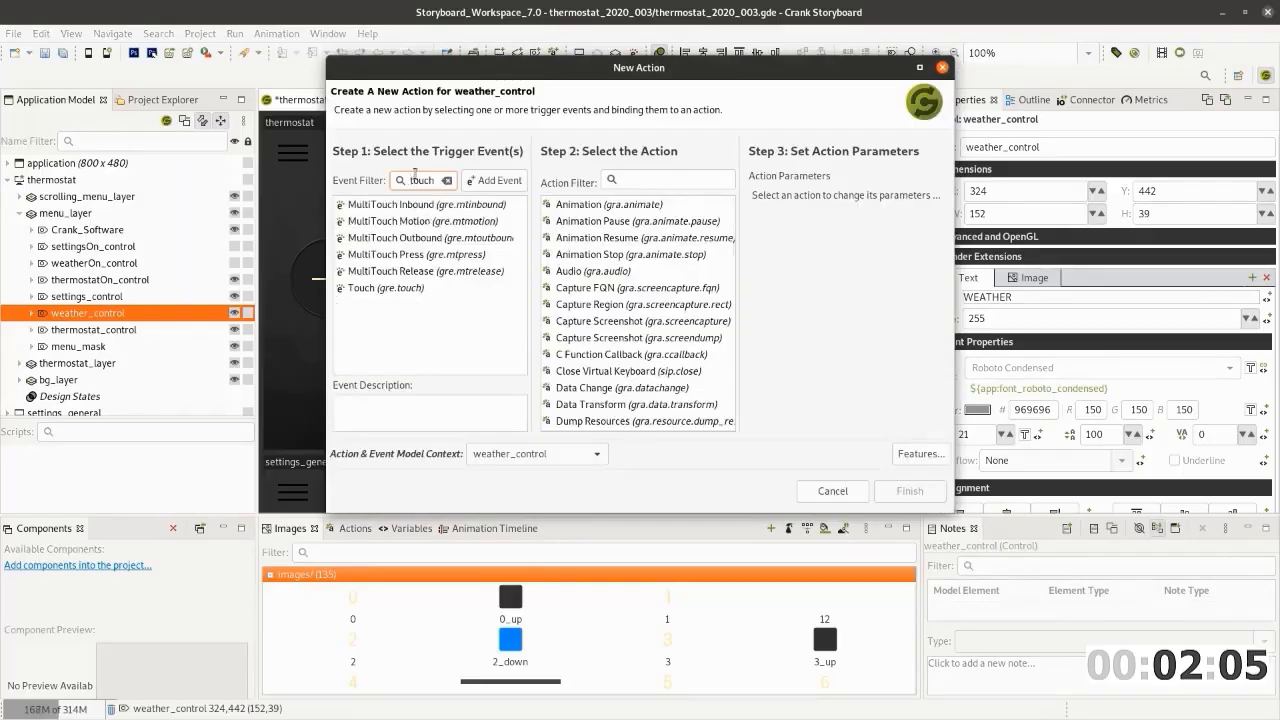
click(406, 287)
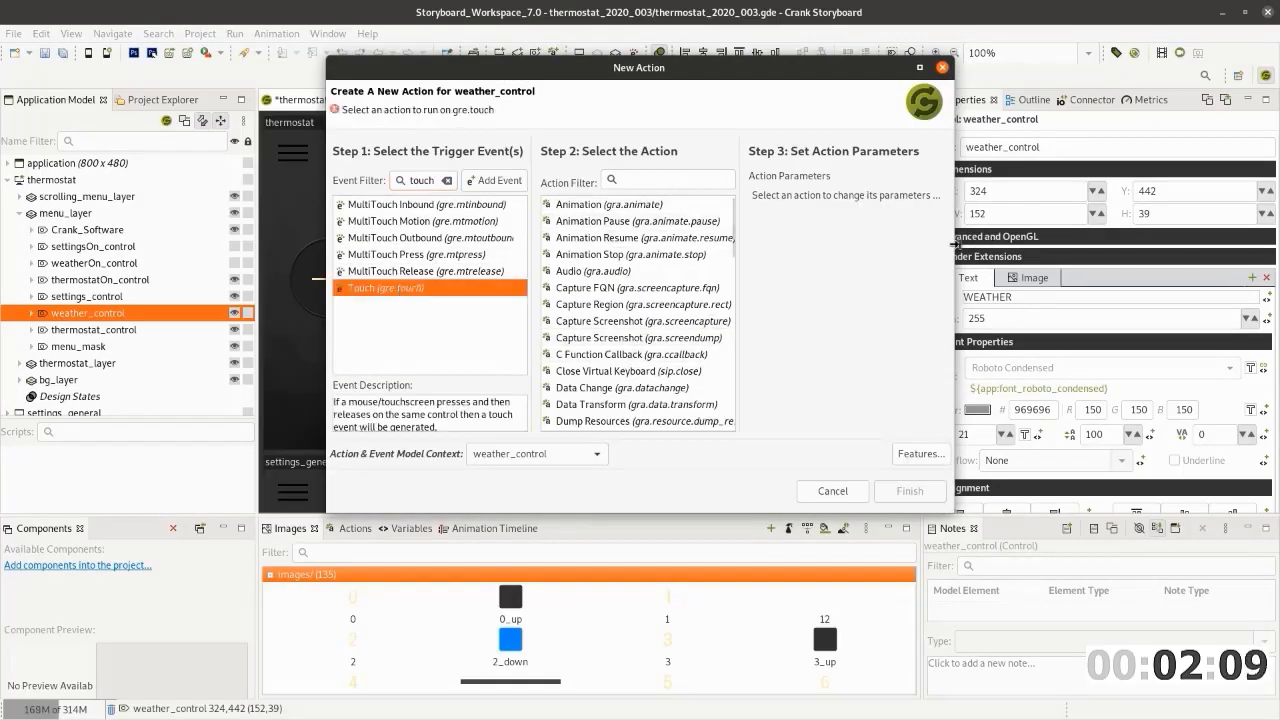
drag(954, 247, 1203, 256)
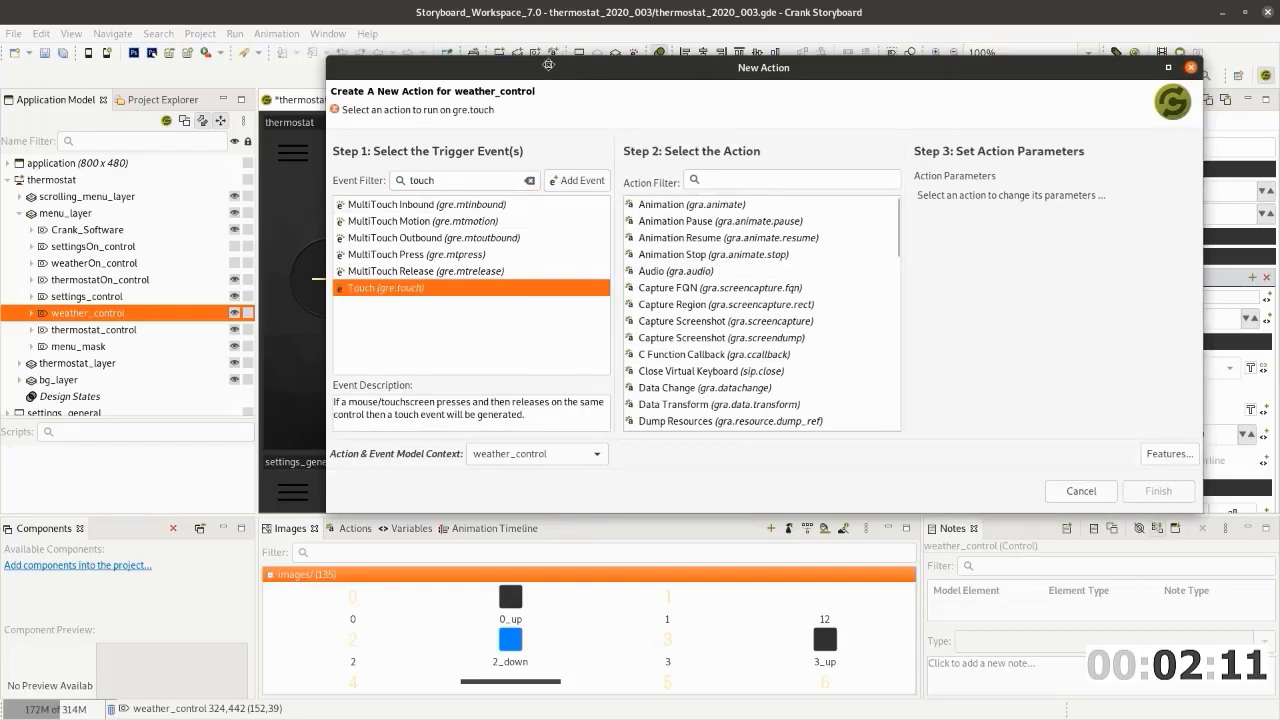
drag(548, 65, 429, 74)
Assign the Screen Transition: Fade action with weather as the target screen and finish creating the action
scroll(600, 370, down, 6)
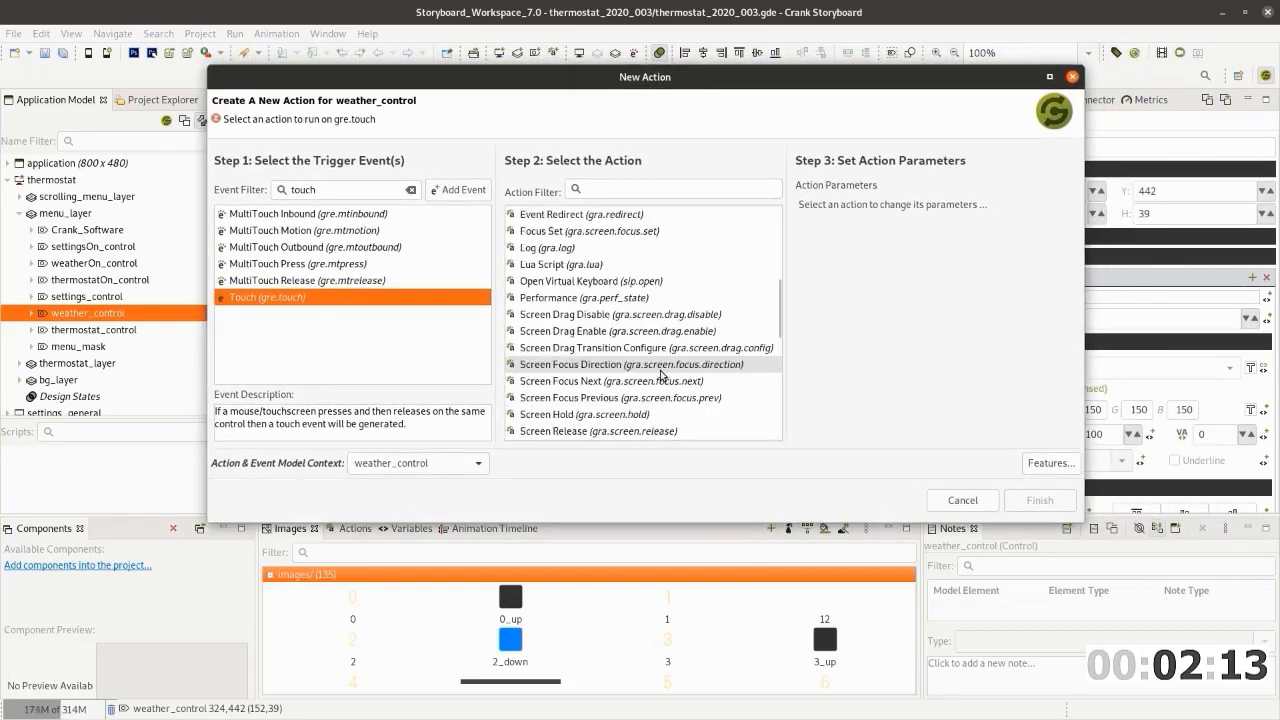
scroll(660, 375, down, 3)
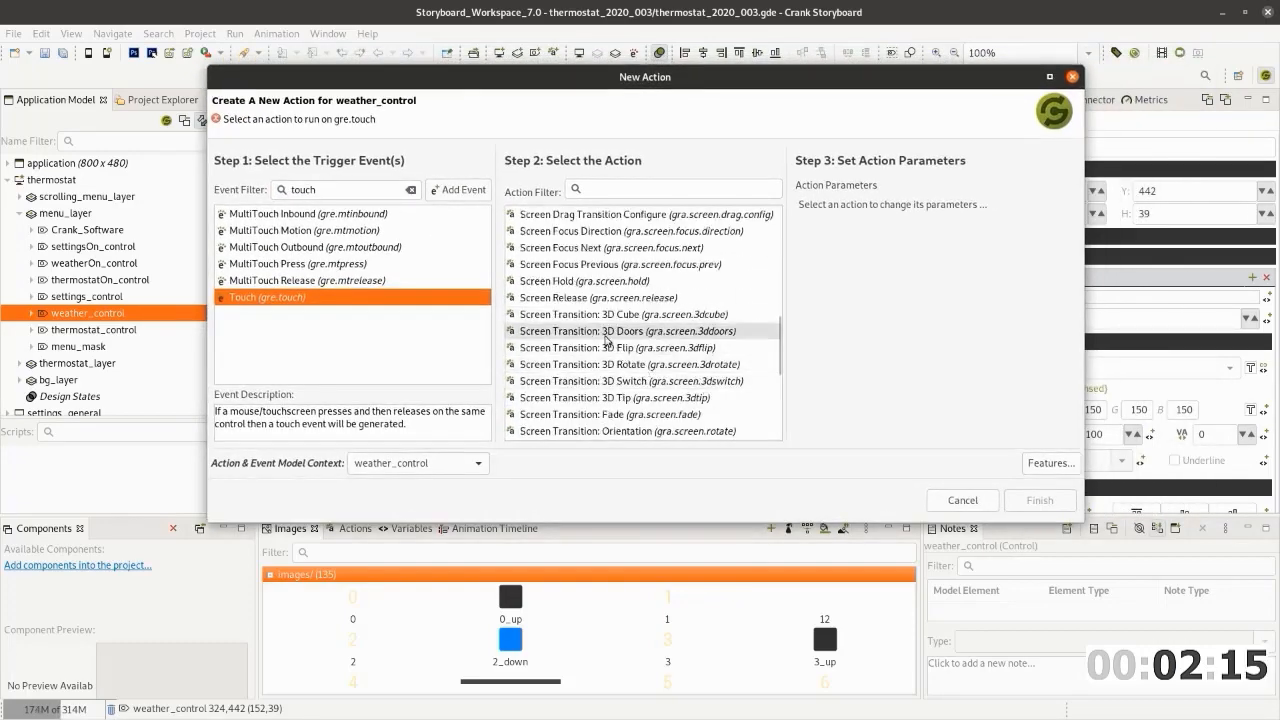
scroll(600, 345, down, 2)
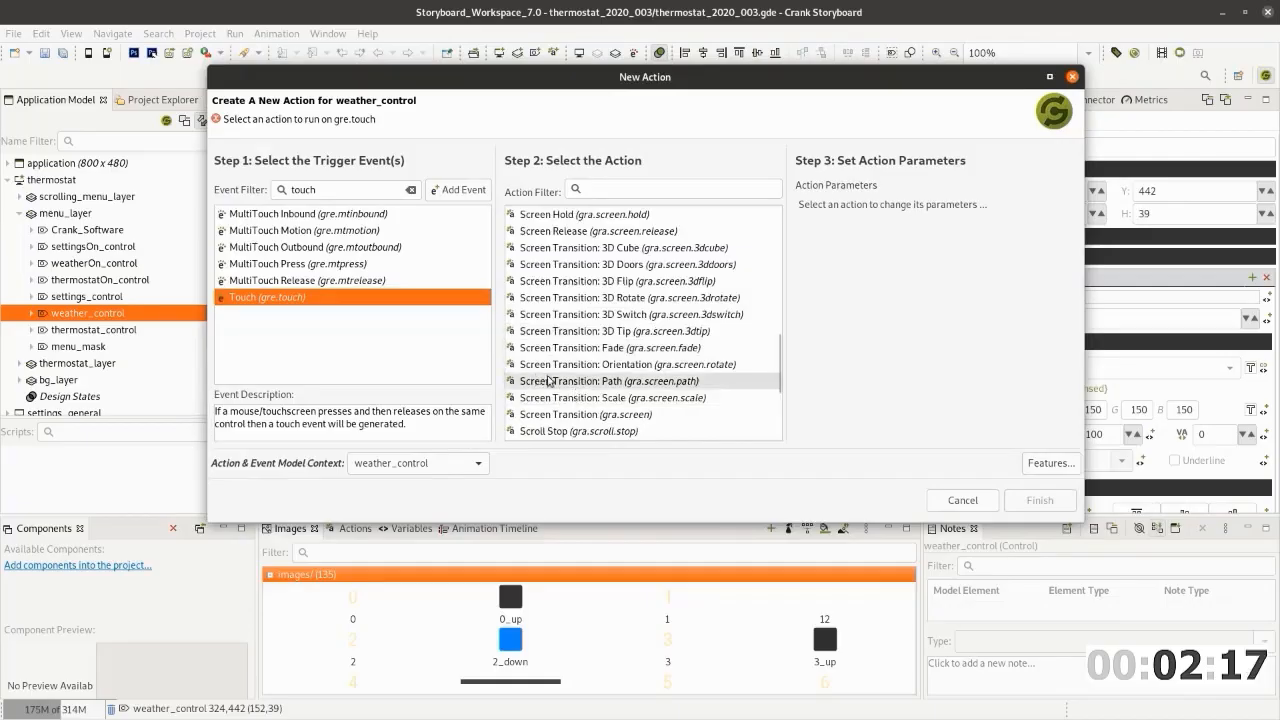
click(550, 348)
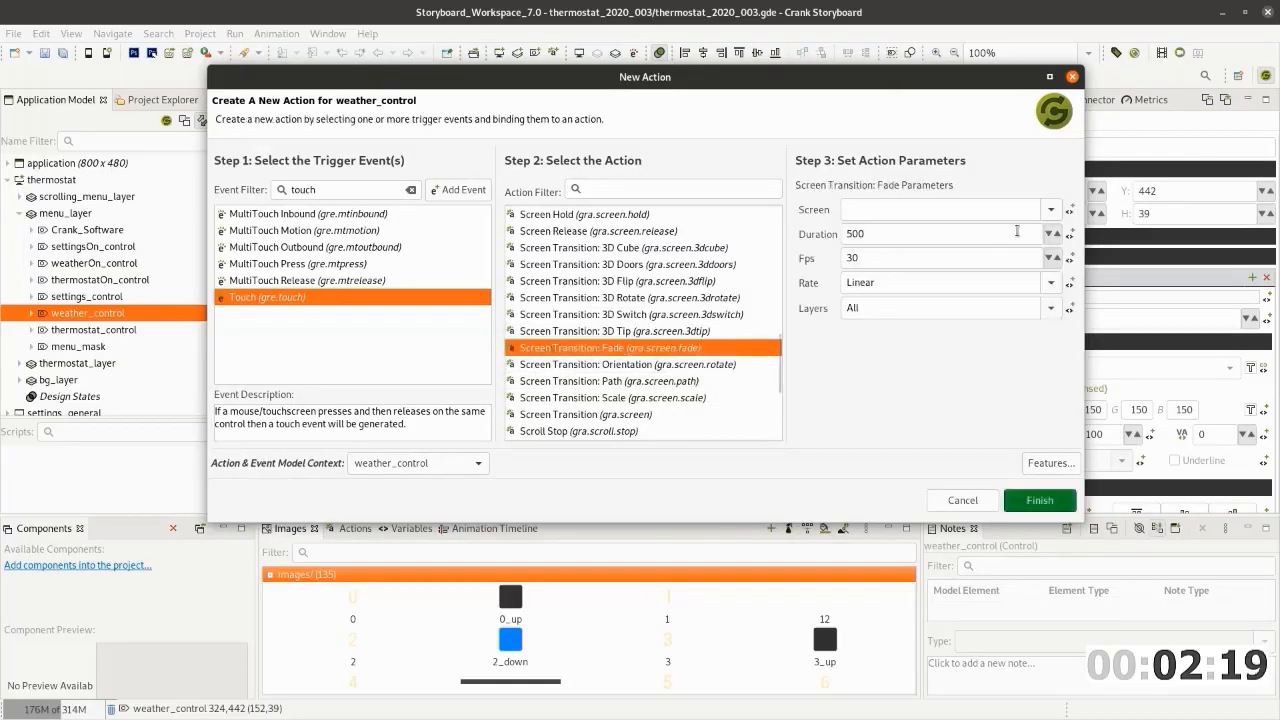
click(1051, 209)
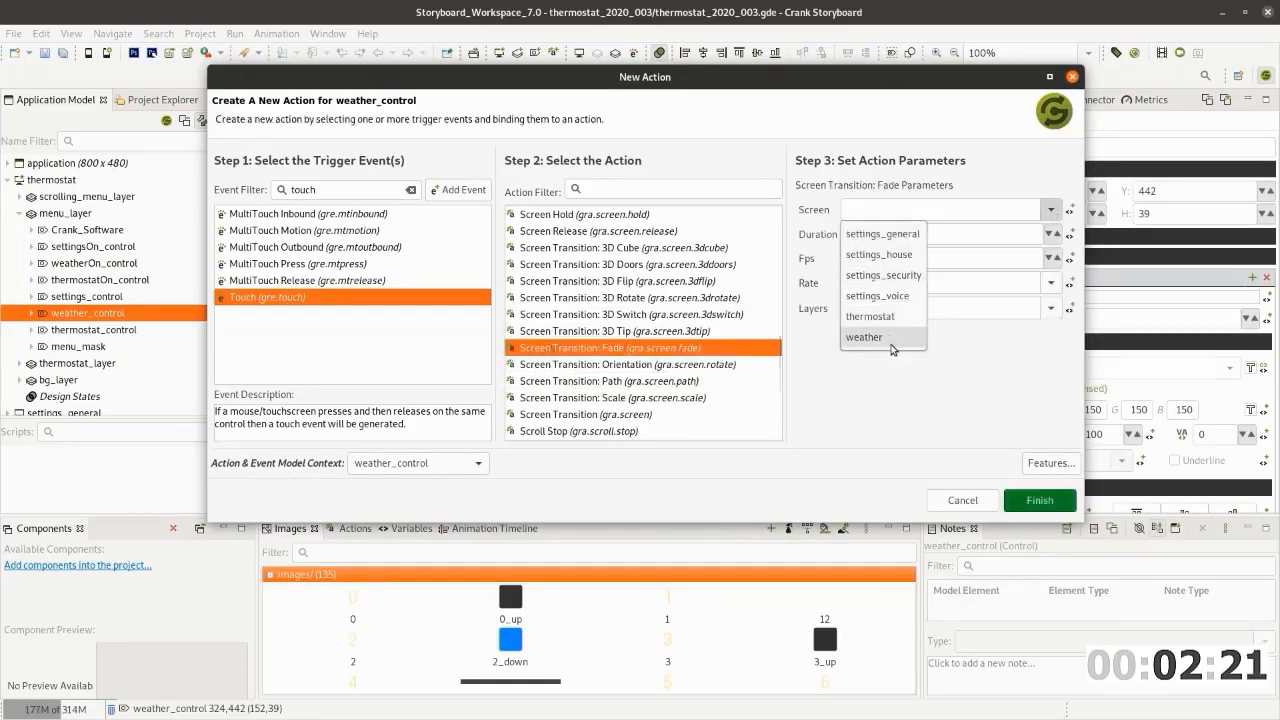
click(890, 340)
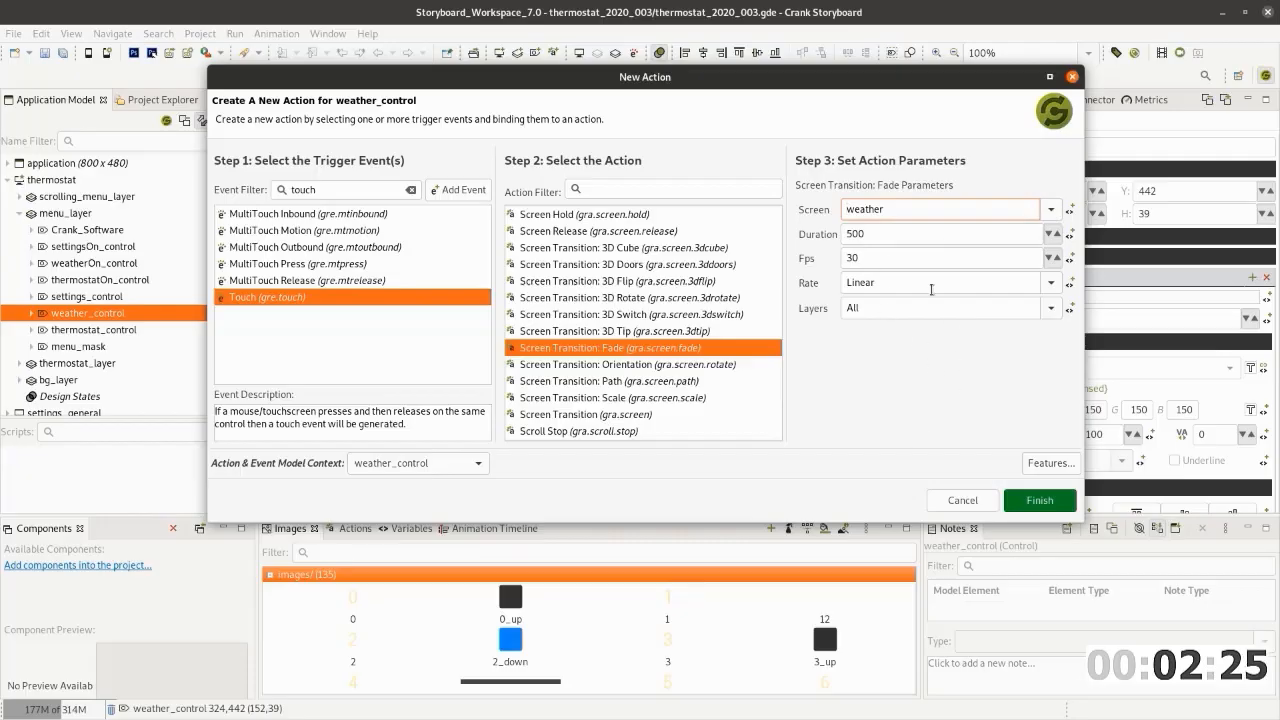
click(1042, 503)
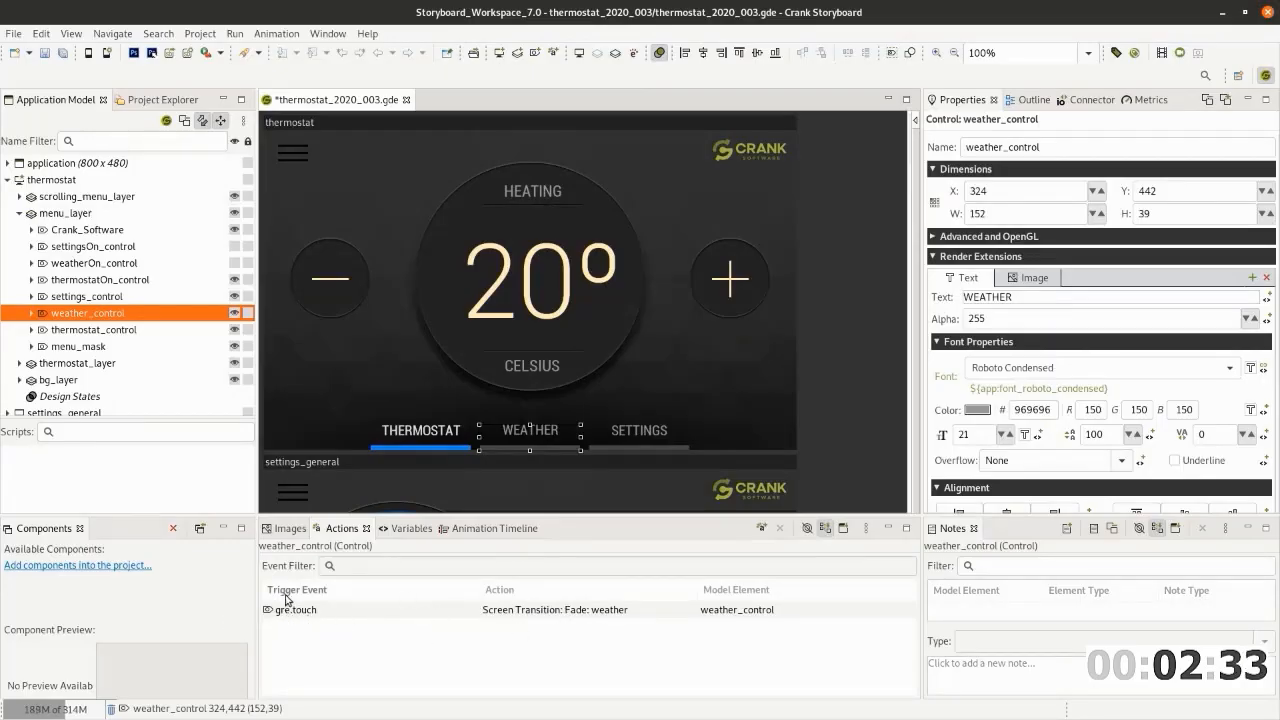
Copy the gre.touch fade action from weather_control and paste it onto thermostatOn_control
click(616, 612)
right_click(616, 612)
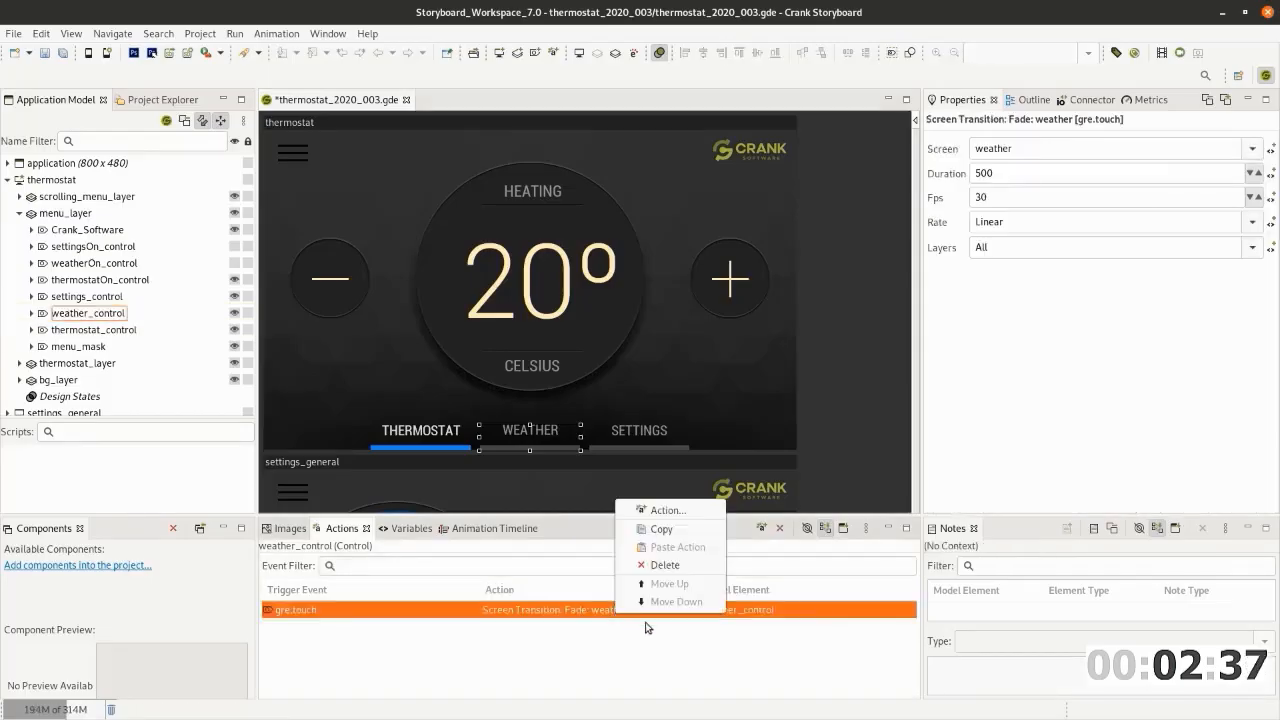
click(666, 528)
click(421, 430)
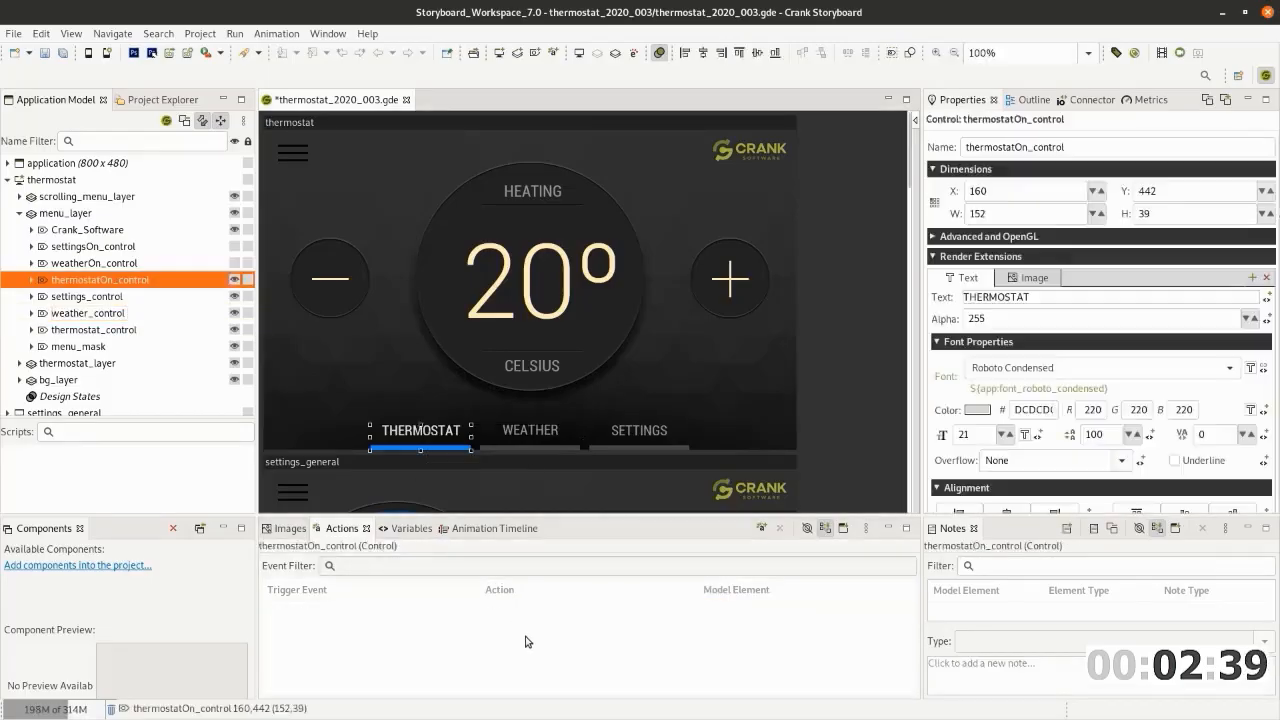
right_click(527, 641)
click(585, 575)
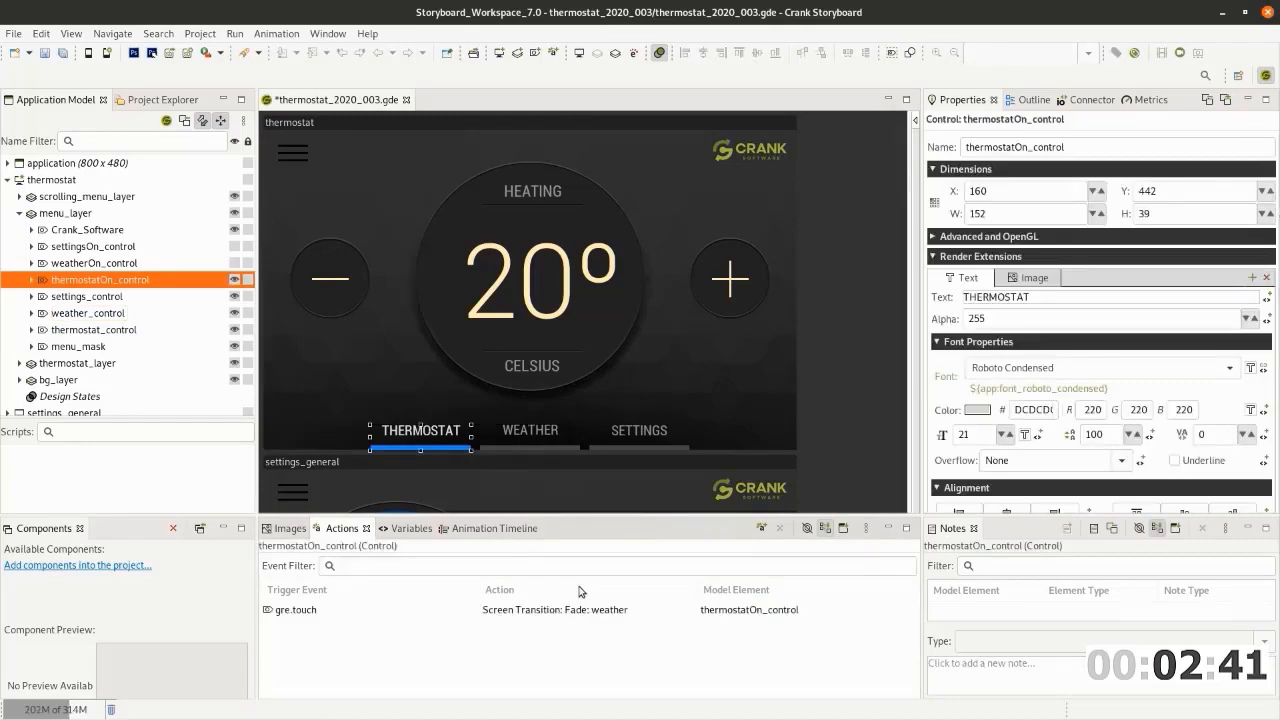
Set the target screen of thermostatOn_control's gre.touch fade action to thermostat and save the project
click(498, 612)
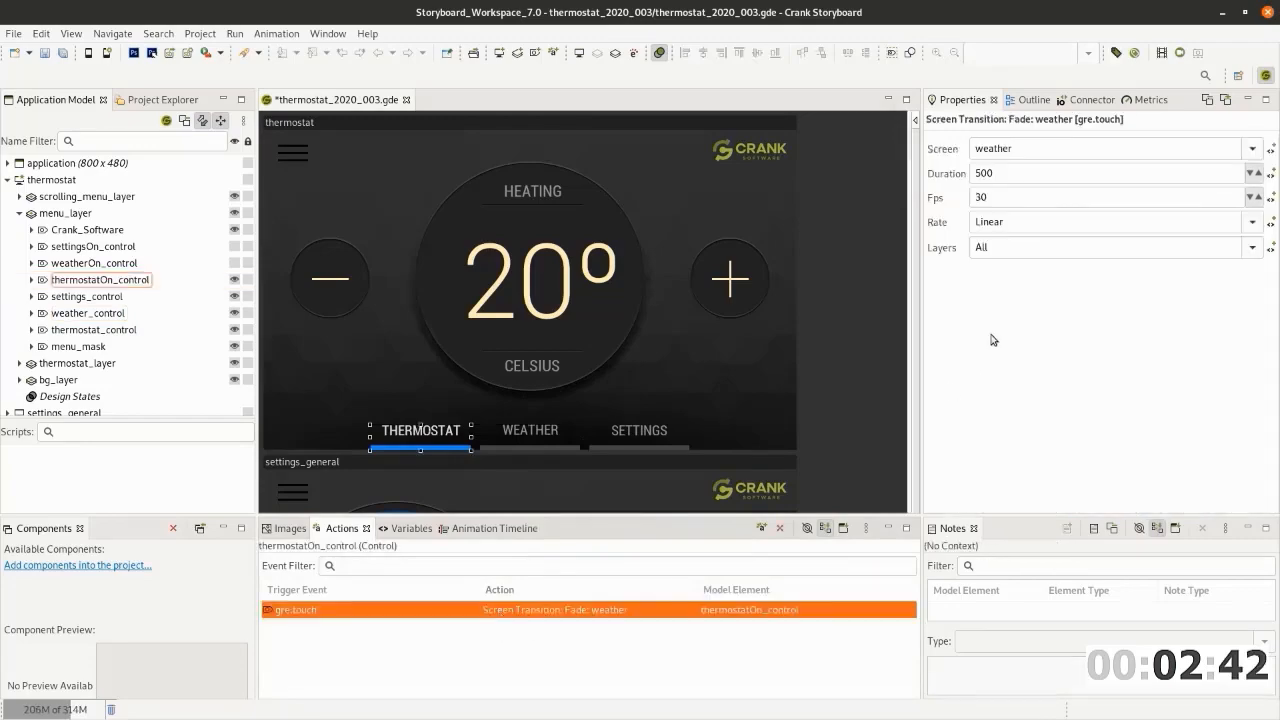
click(1252, 150)
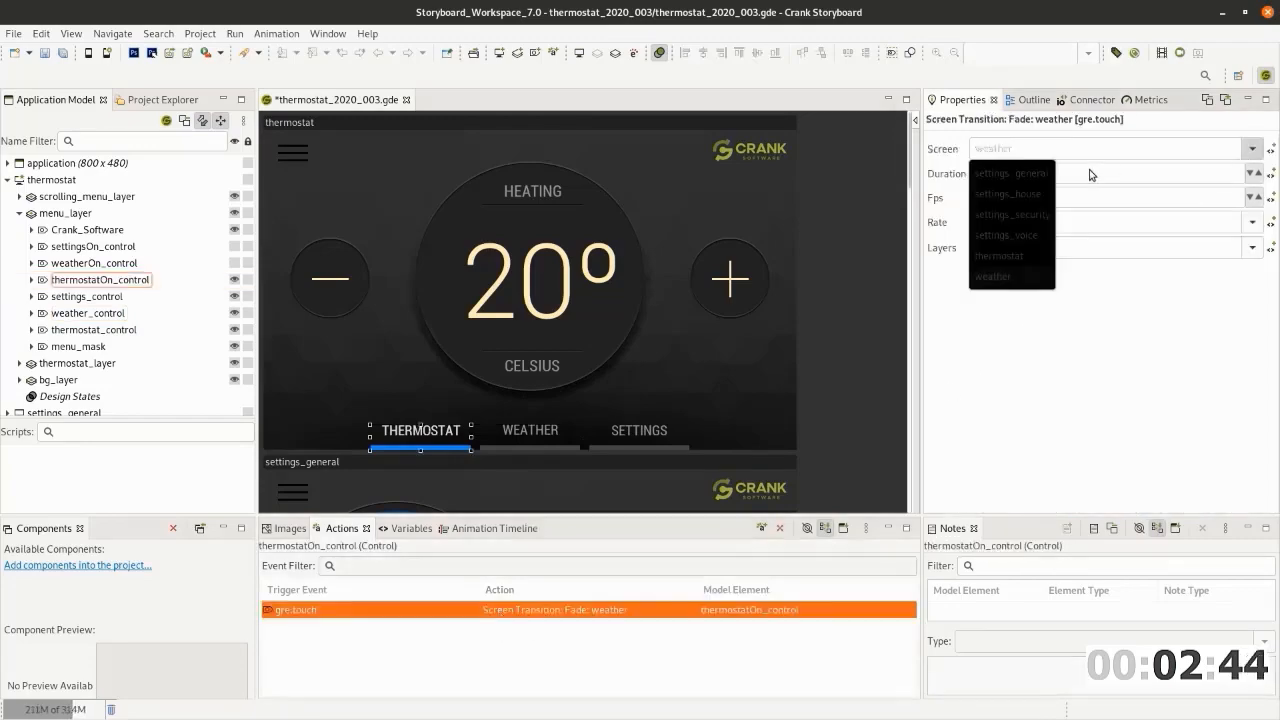
click(993, 262)
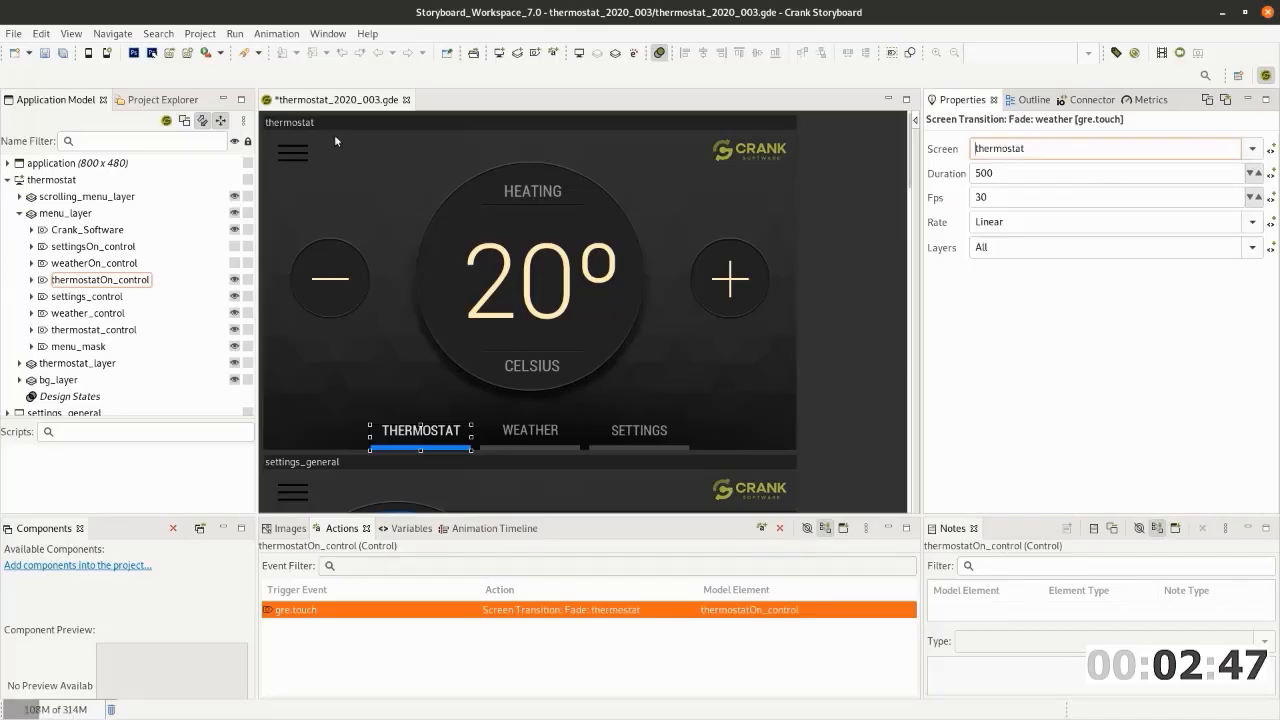
key(ctrl+s)
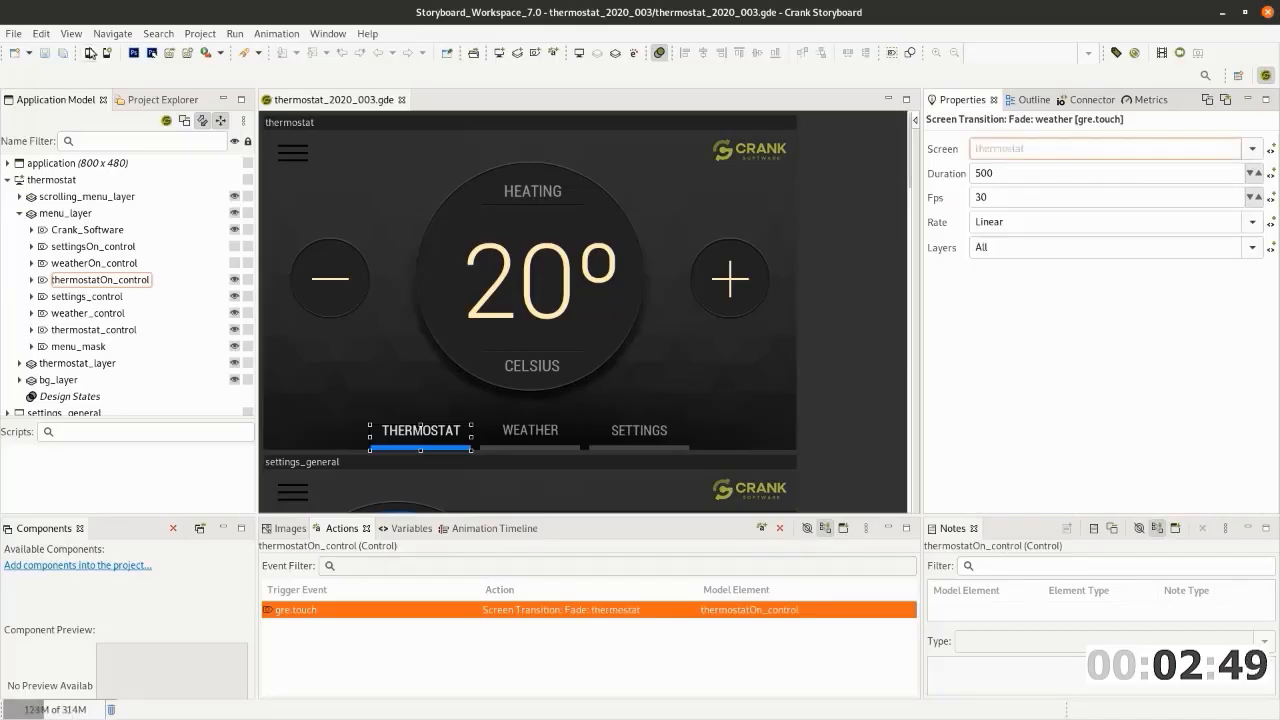
Run the application in the simulator, test the touch fades between the weather and thermostat screens twice, and close it
click(90, 52)
drag(96, 40, 411, 139)
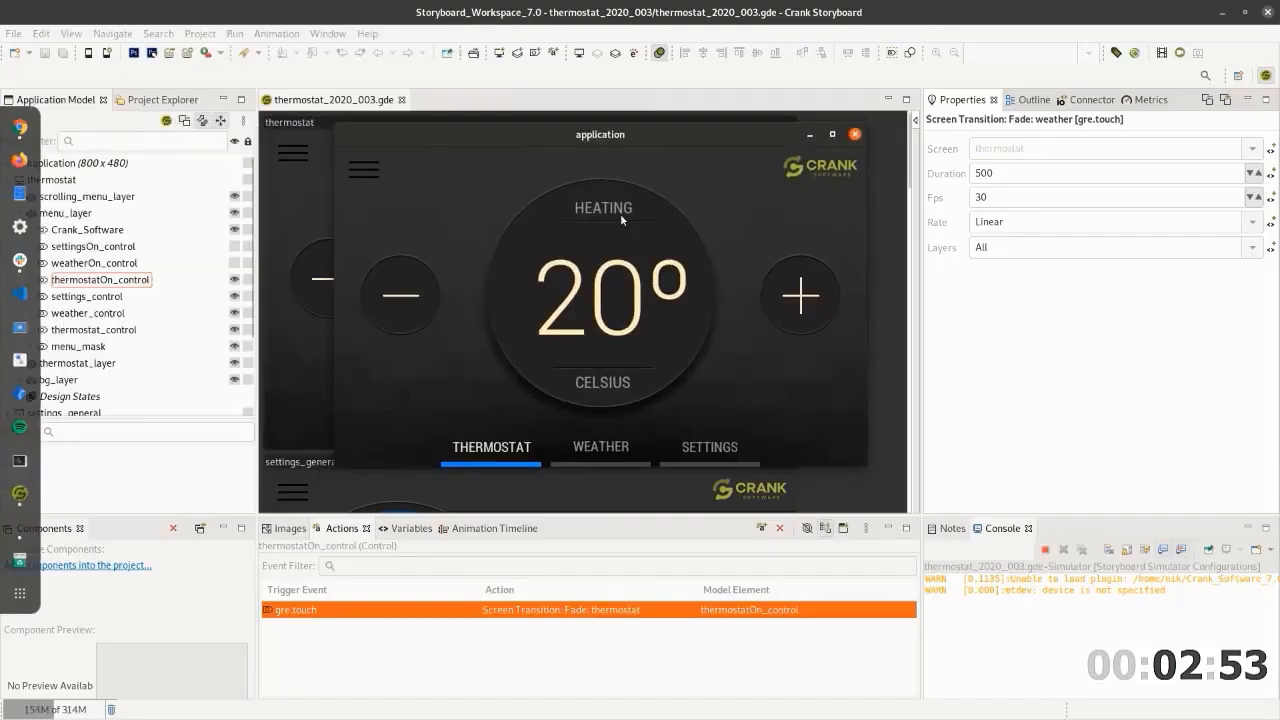
click(606, 458)
click(491, 456)
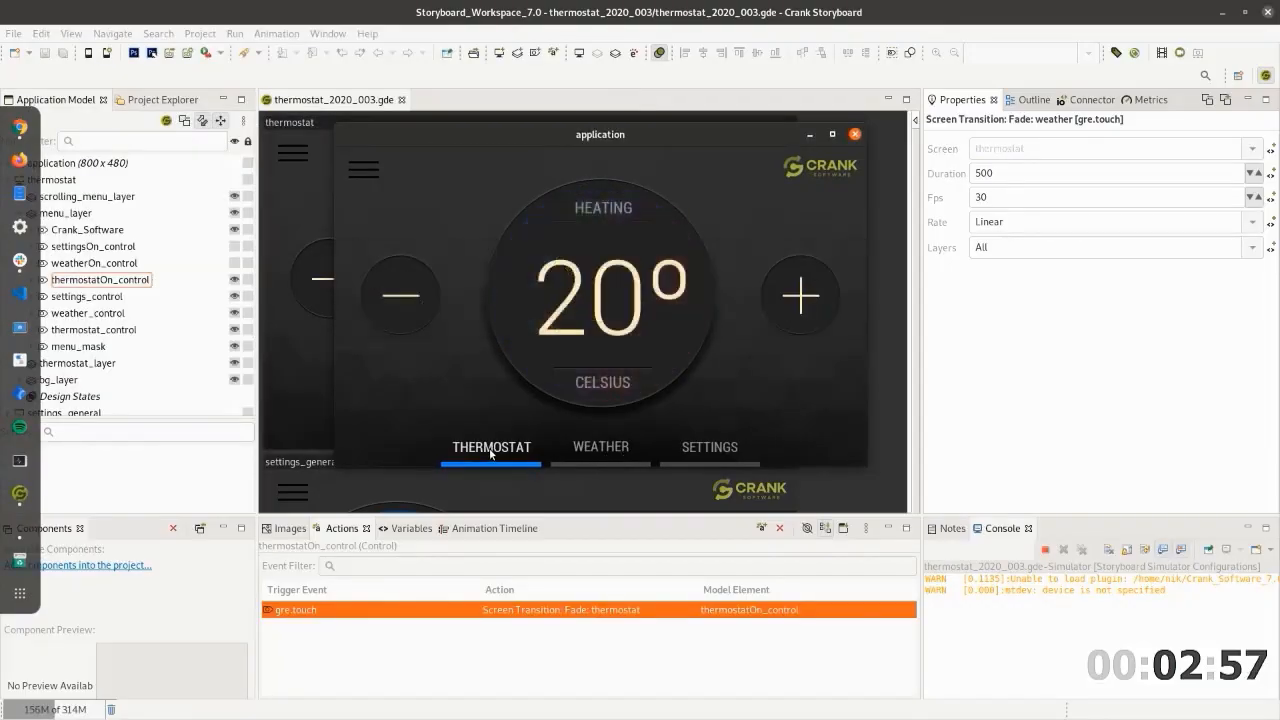
click(610, 460)
click(504, 457)
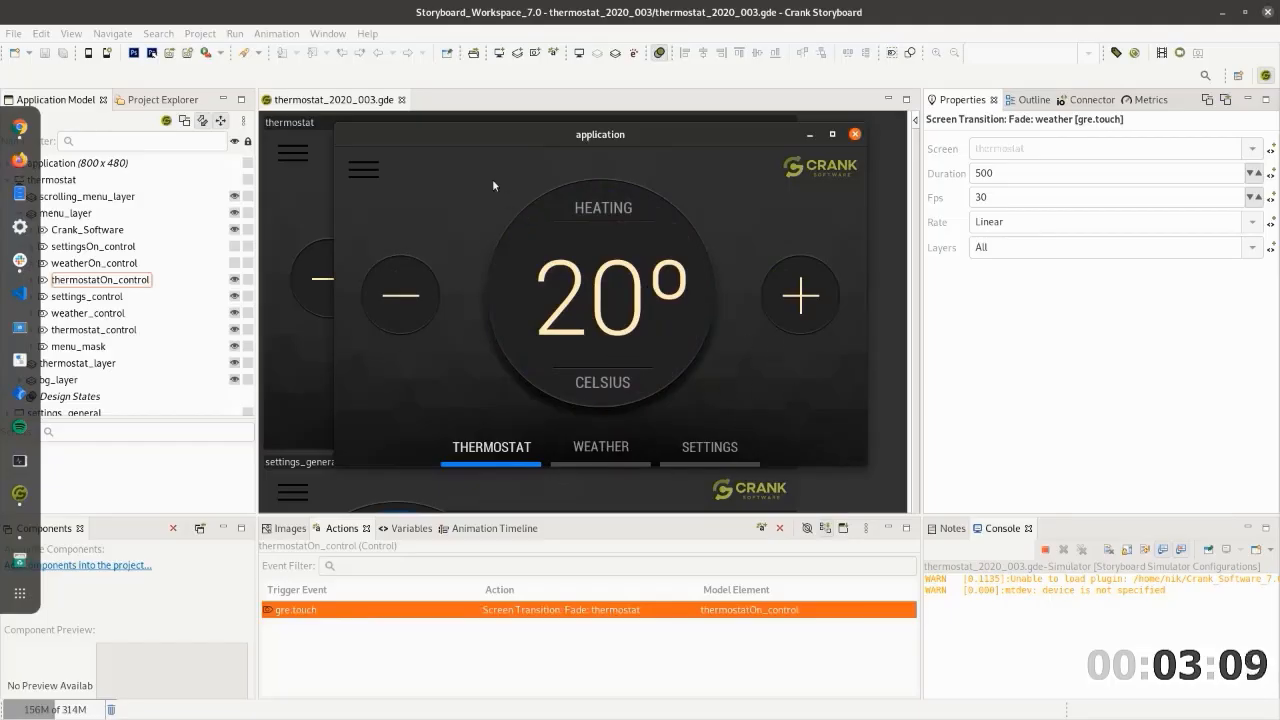
click(854, 134)
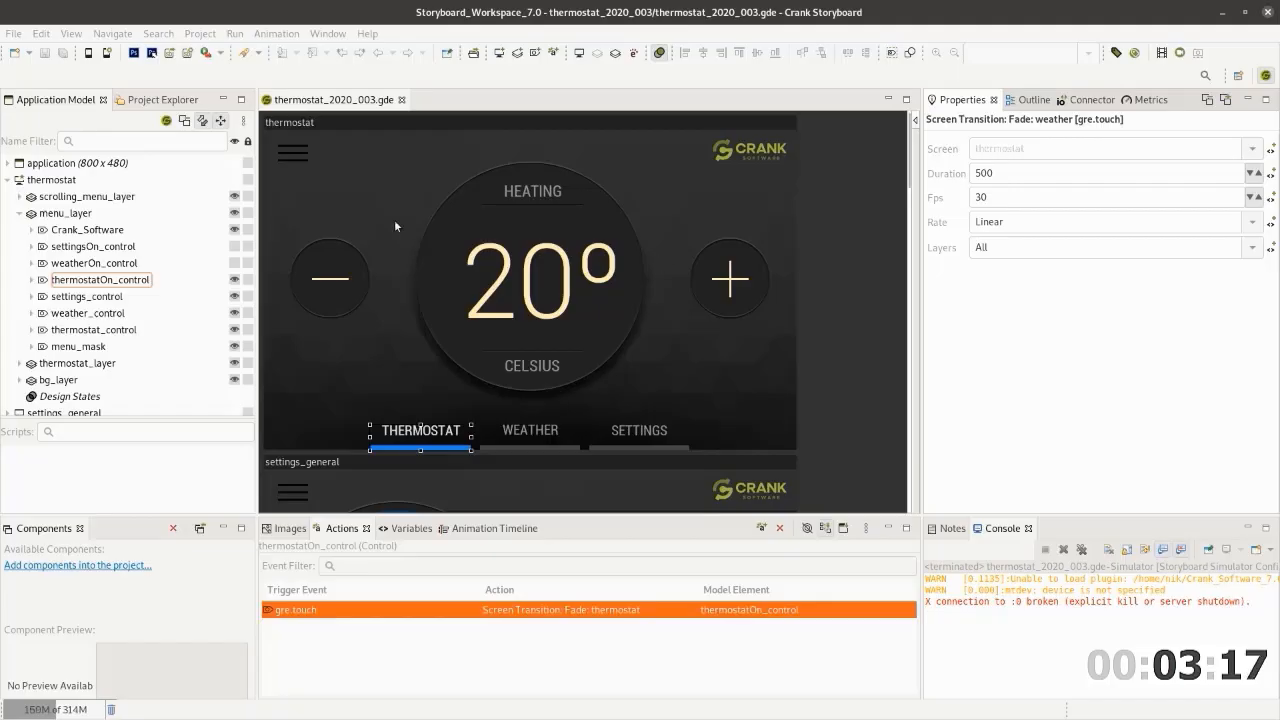
Start a new action for the thermostat screen with Screen Show (post) (gre.screenshow.post) as the trigger event
right_click(57, 182)
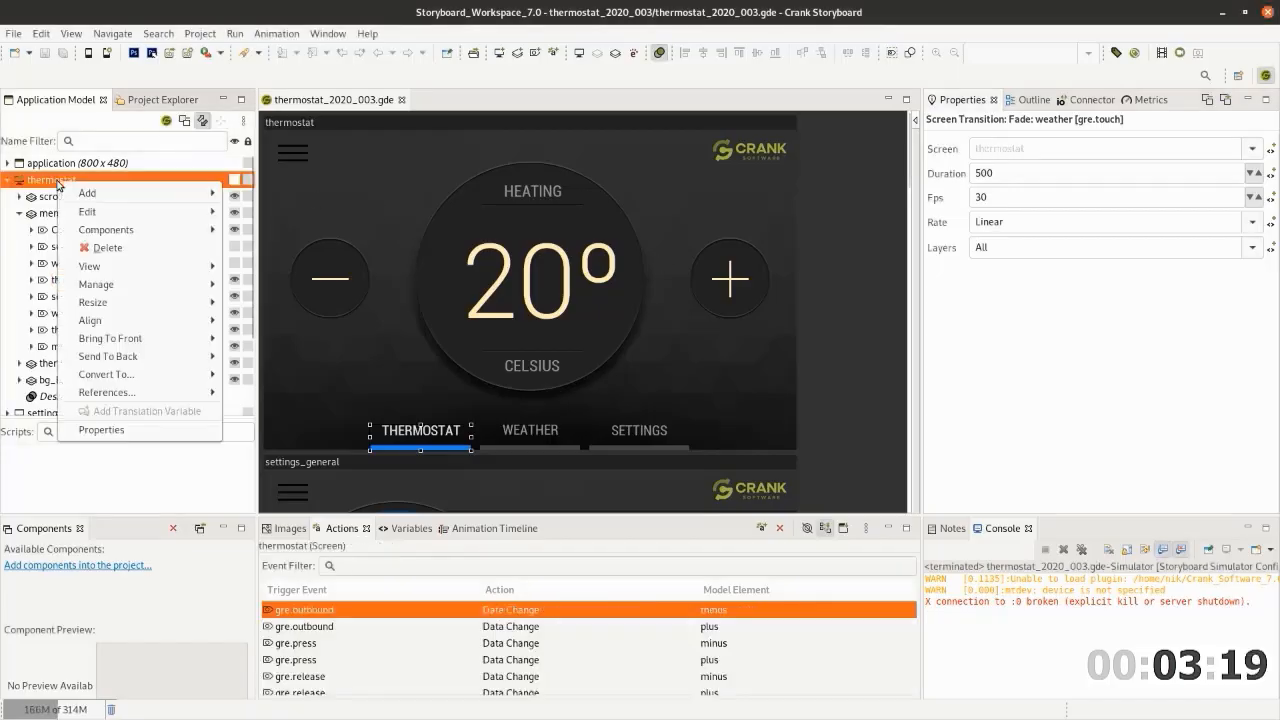
mouse_move(120, 193)
click(306, 194)
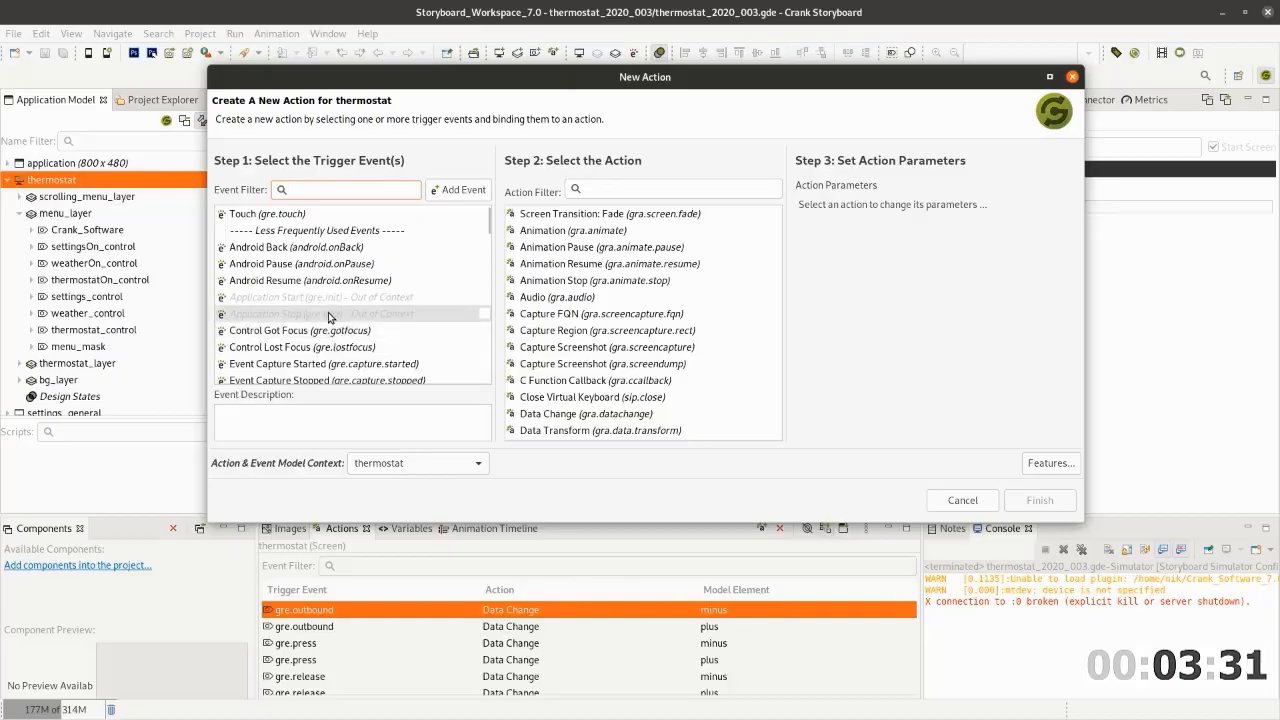
text(pos)
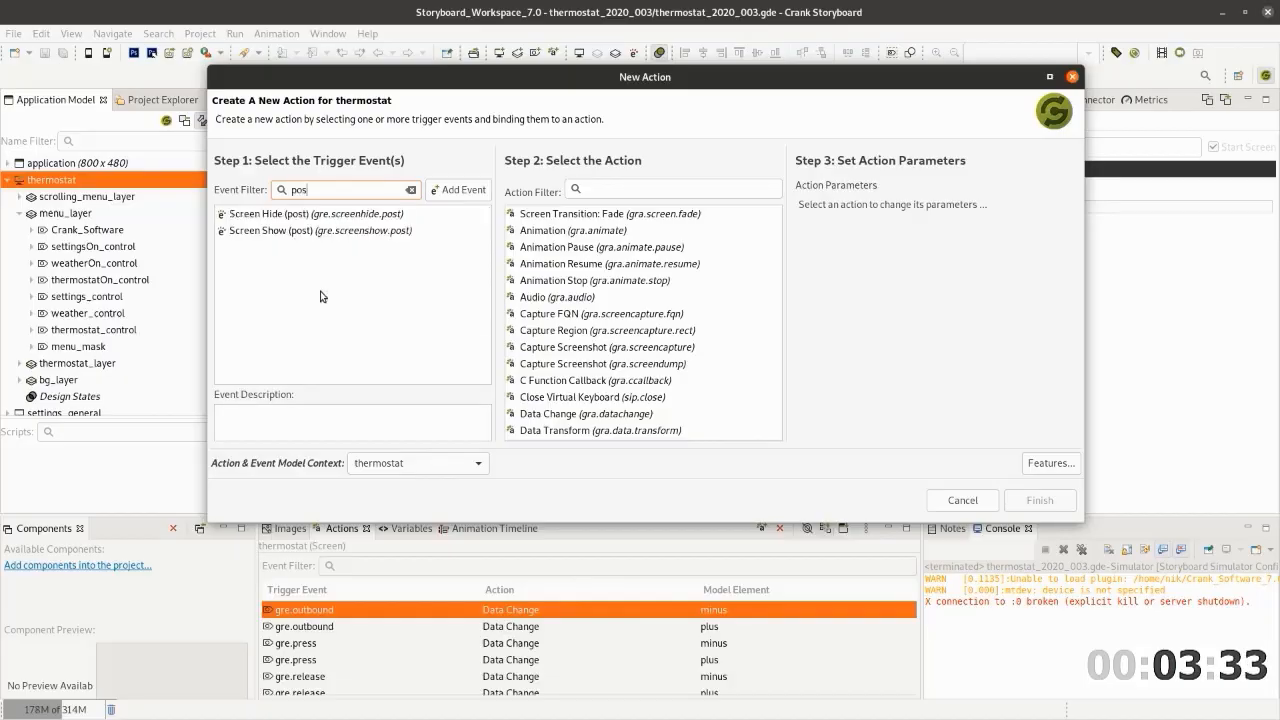
click(325, 240)
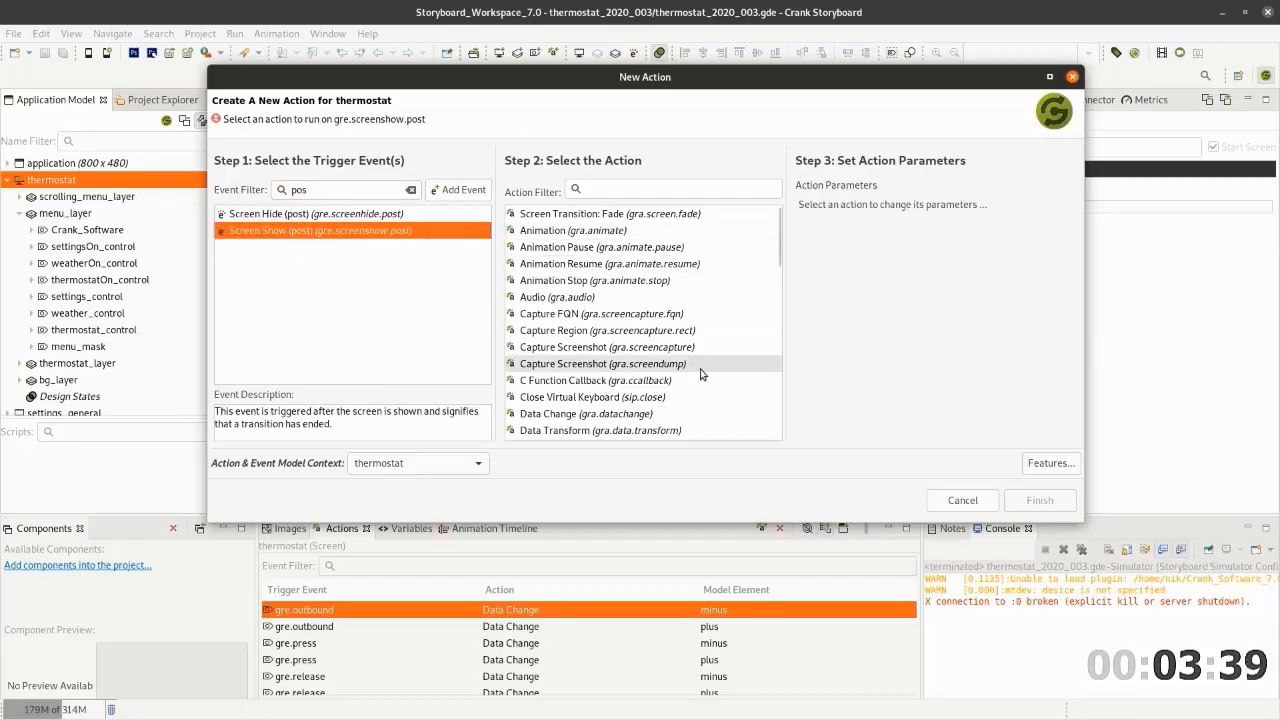
Choose Screen Drag Transition Configure (gra.screen.drag.config) as the action and set its transition type to 3D Cube
scroll(698, 370, down, 3)
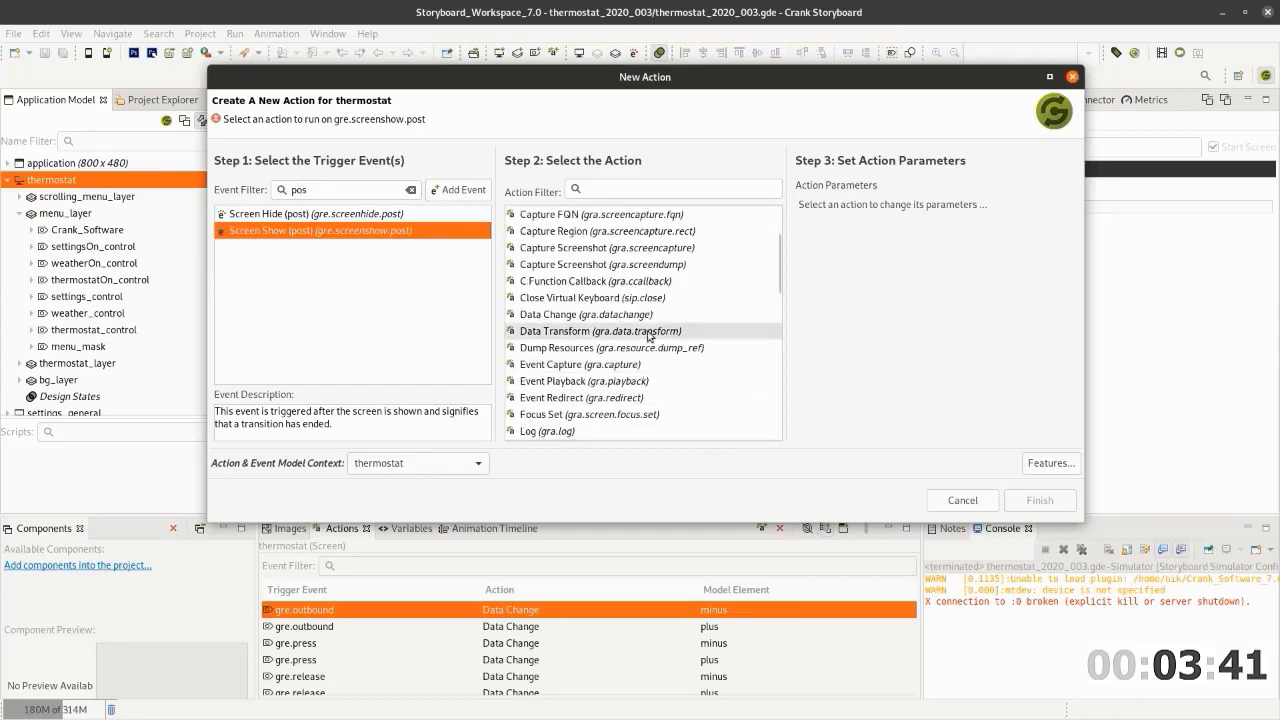
scroll(665, 352, down, 5)
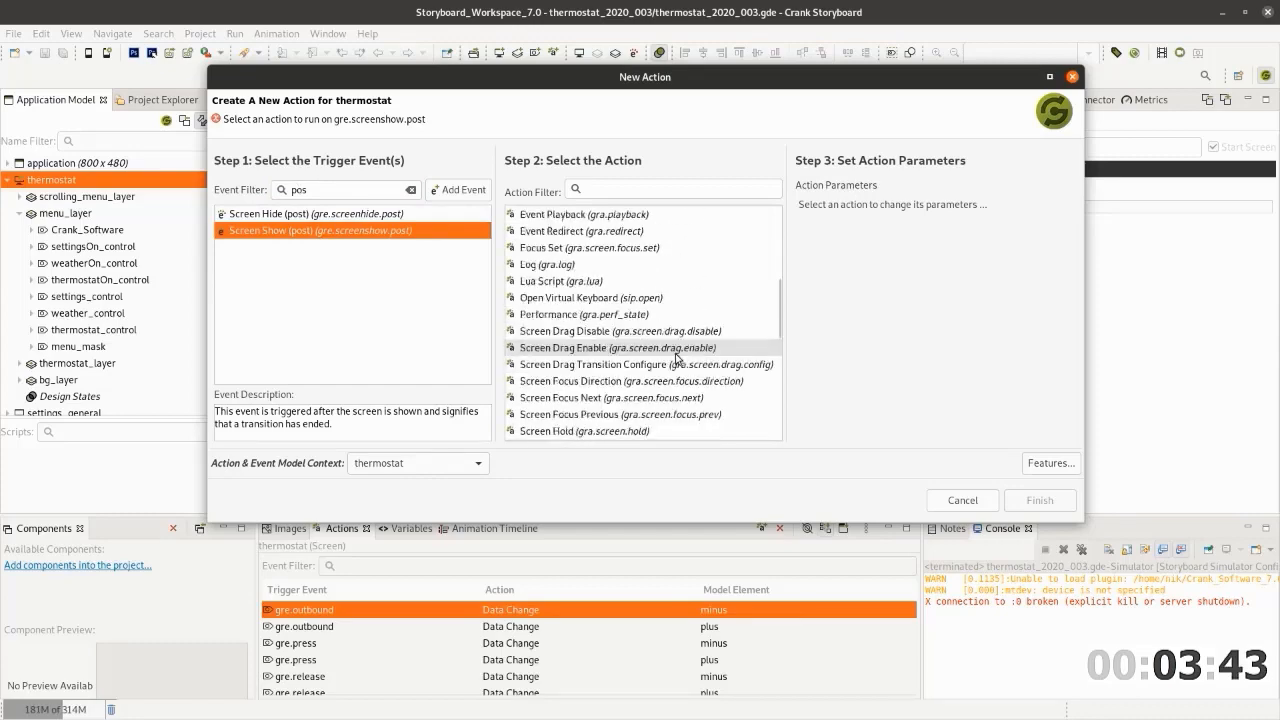
click(628, 366)
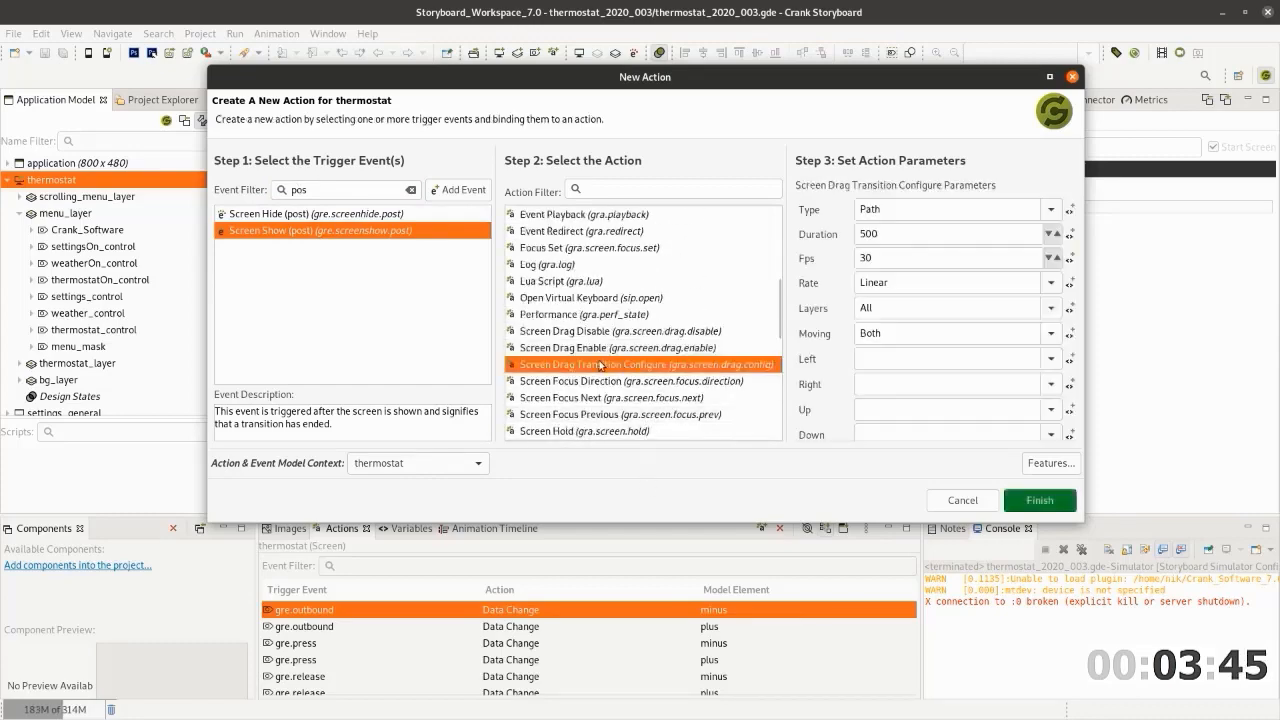
click(1051, 211)
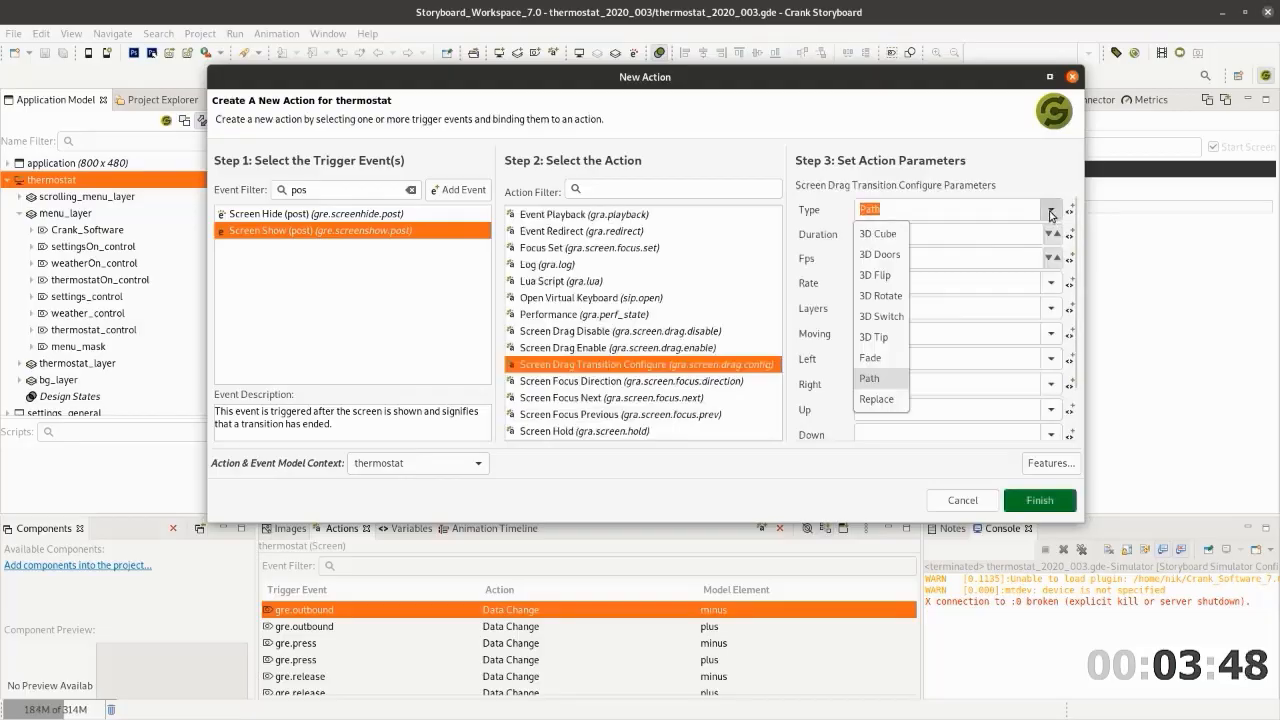
click(878, 234)
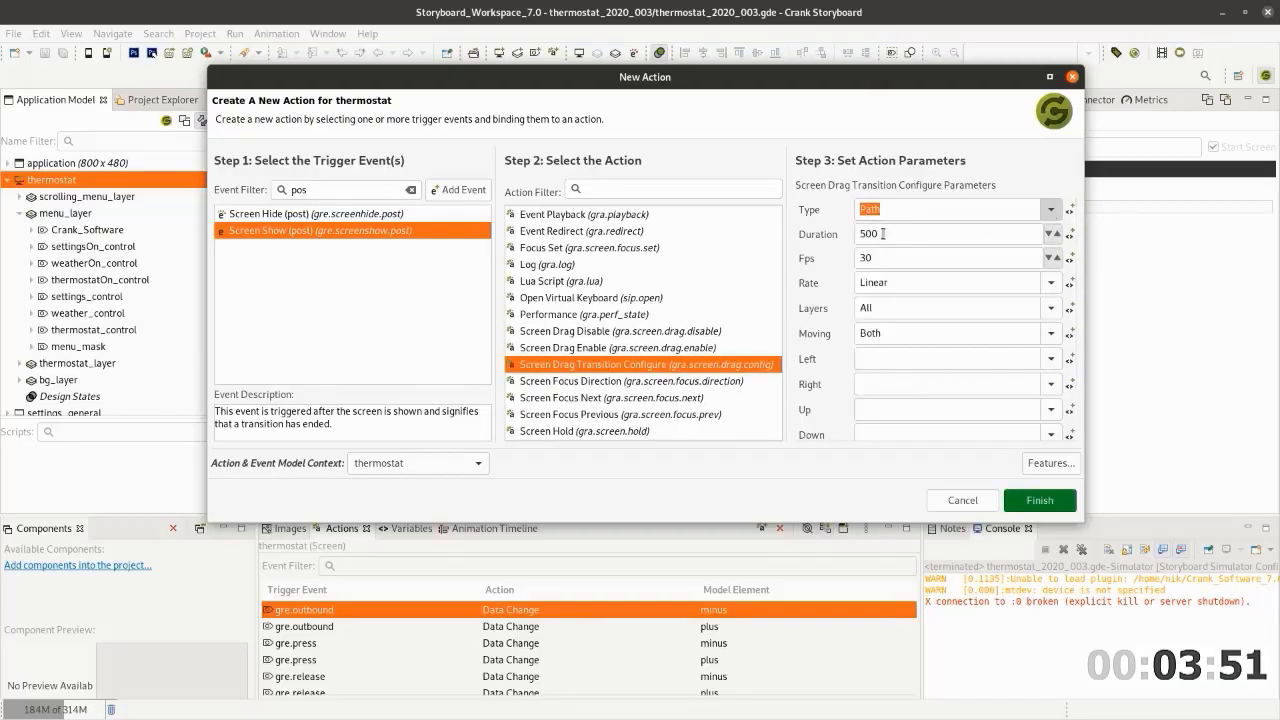
Set the action's Left screen to settings_security and Right screen to weather, then finish creating it
click(1051, 361)
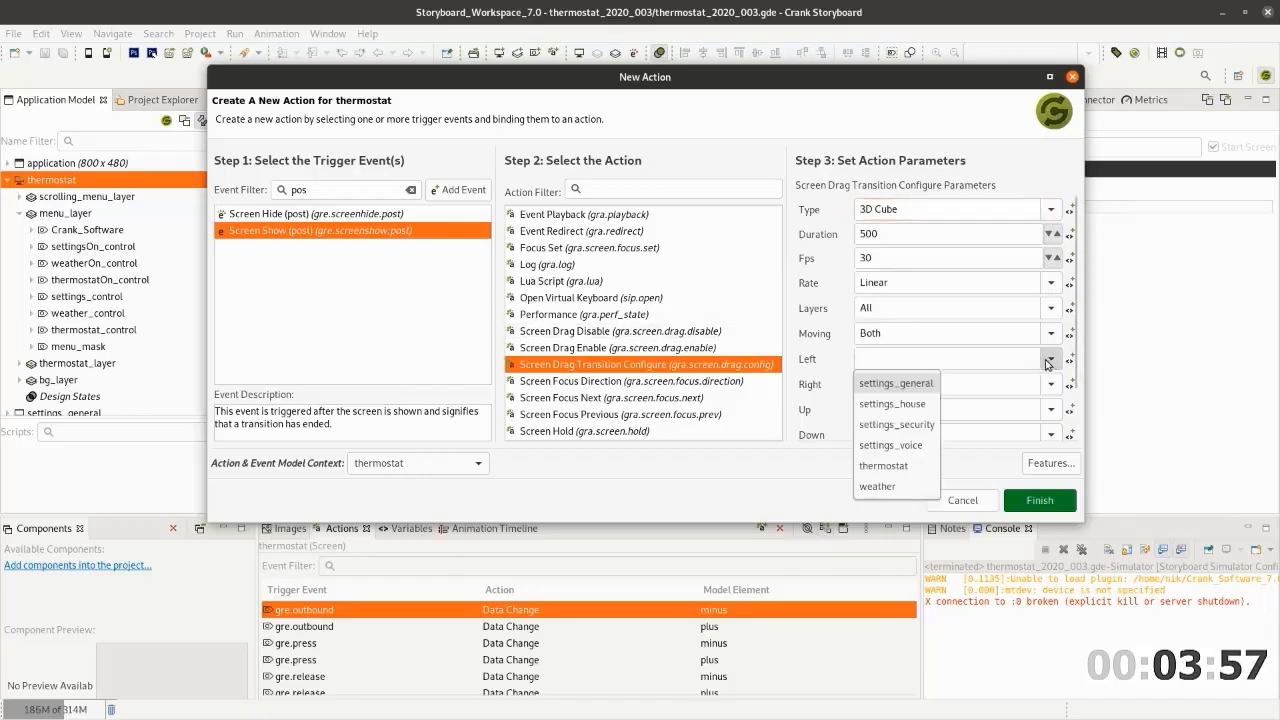
click(908, 424)
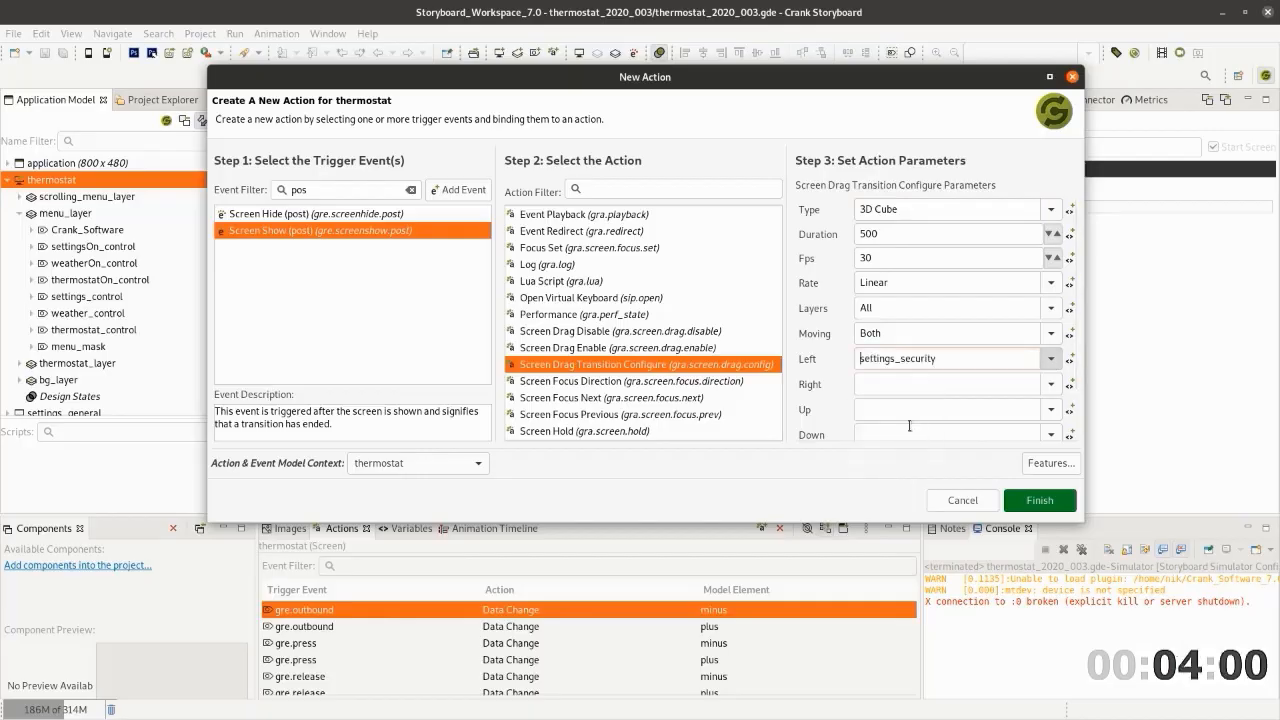
click(1049, 387)
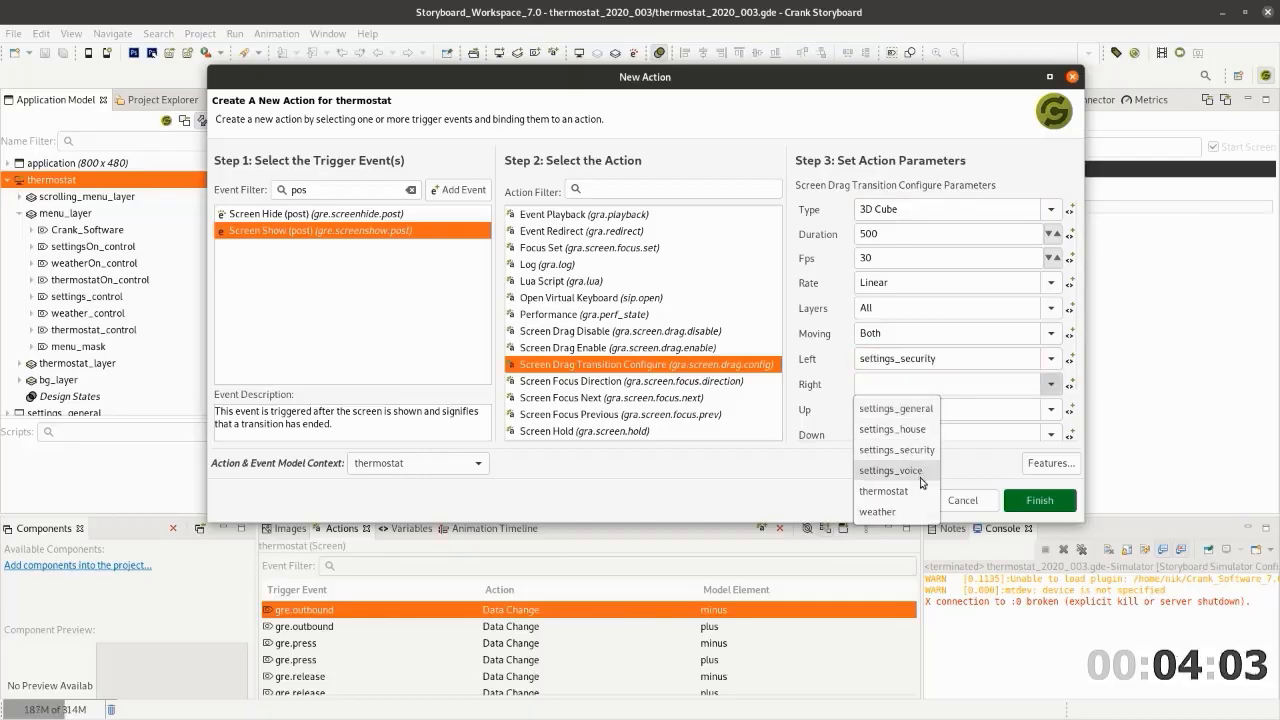
click(911, 512)
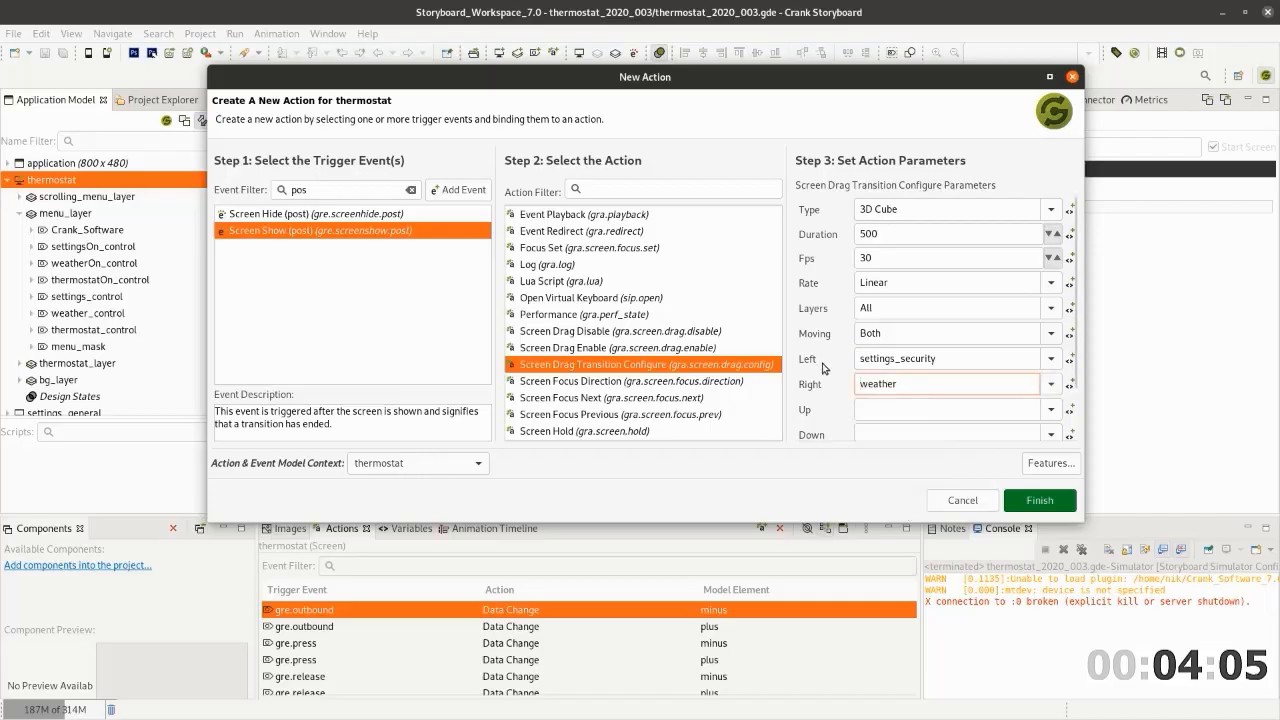
scroll(1073, 352, down, 3)
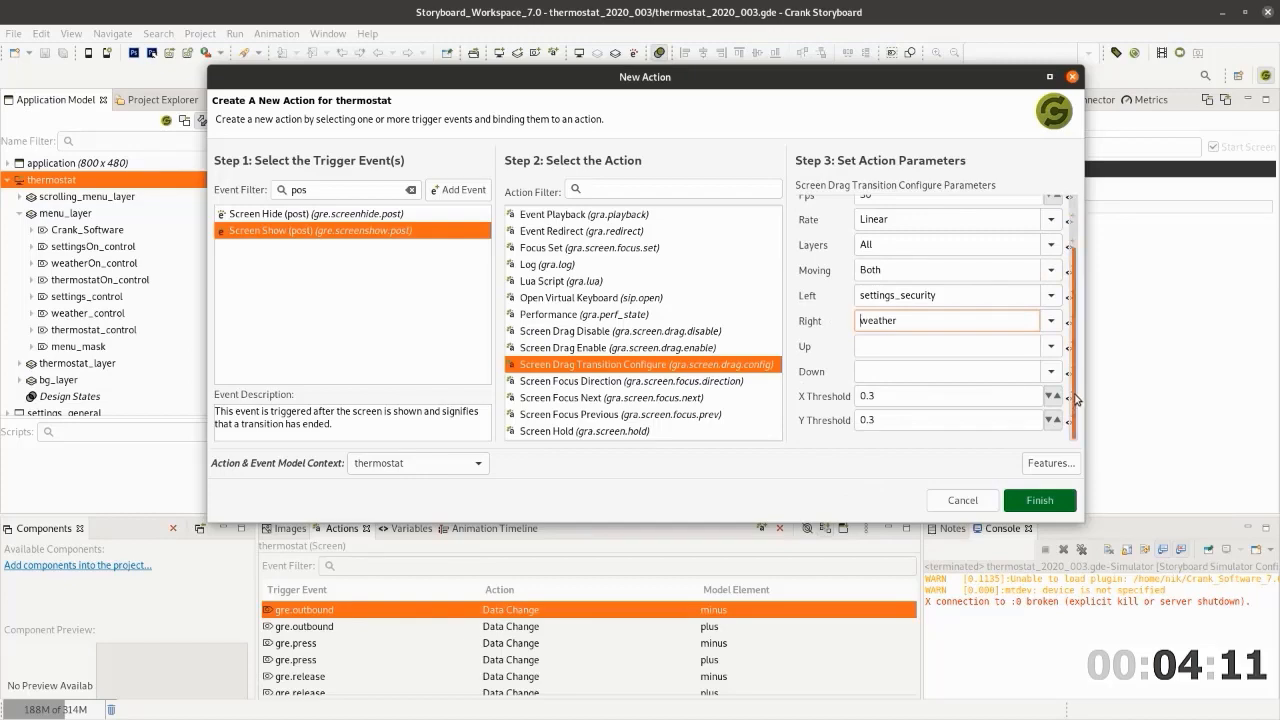
scroll(1076, 398, up, 3)
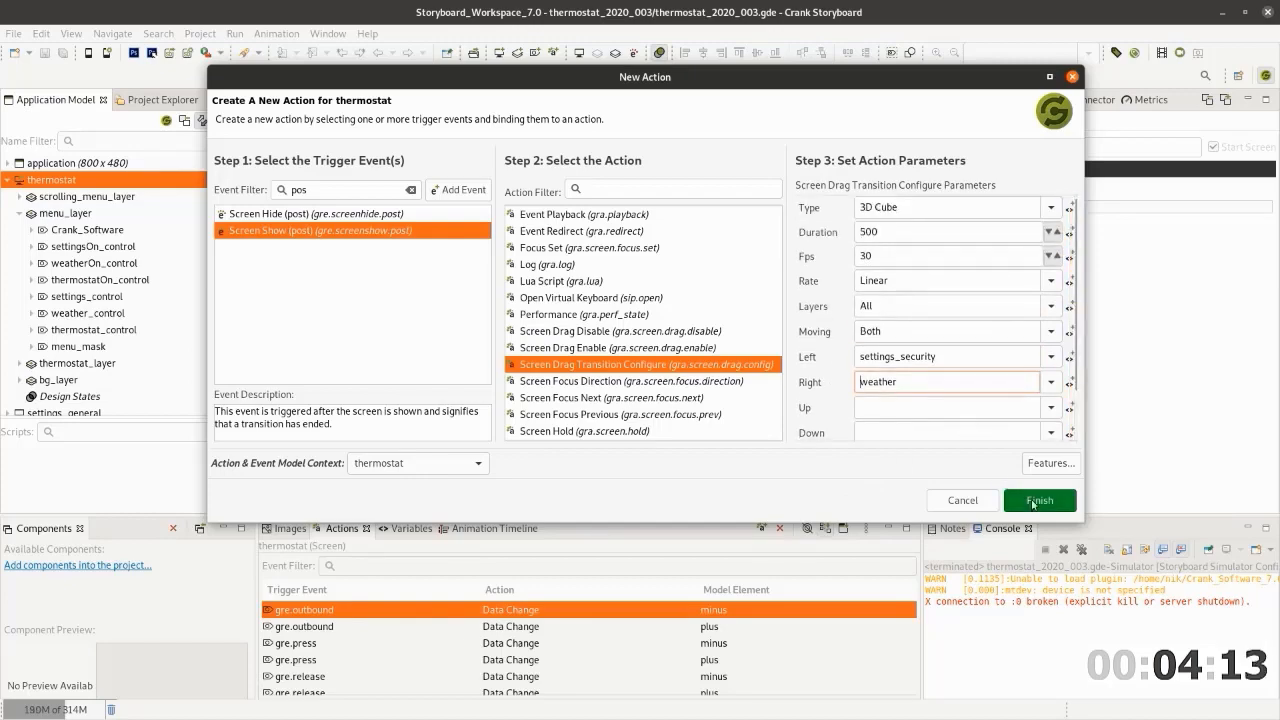
click(1035, 501)
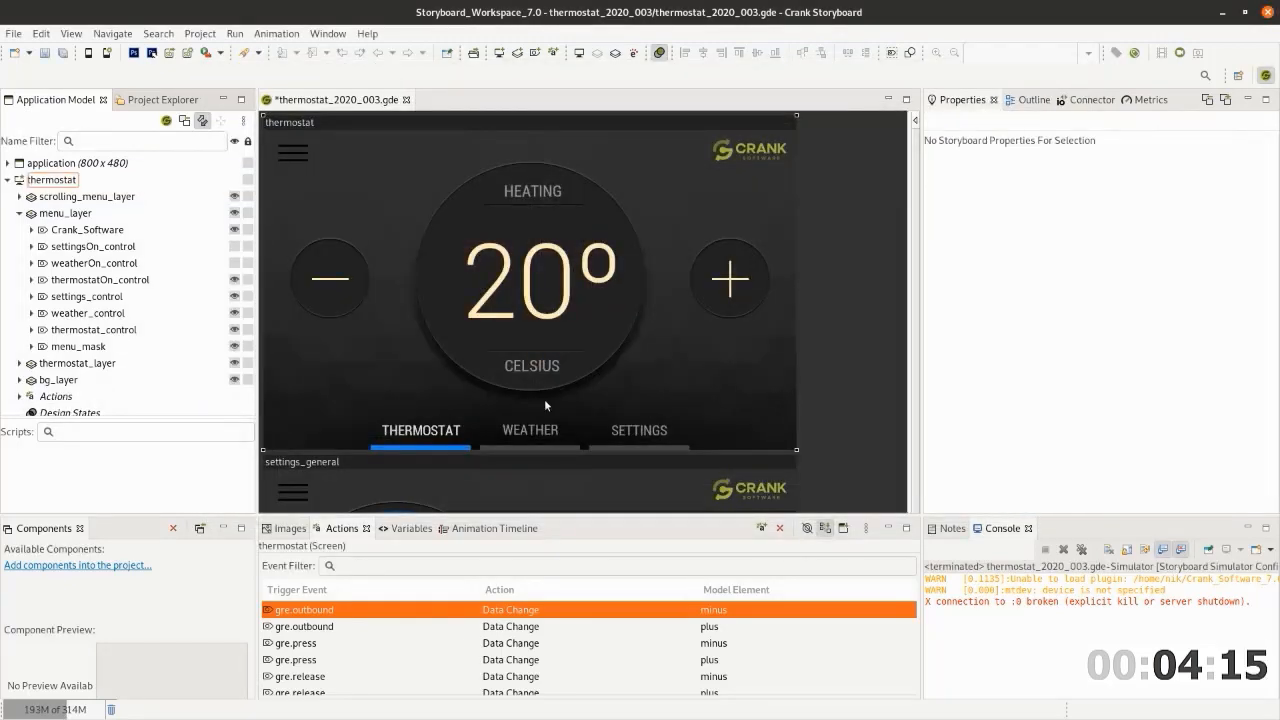
Collapse menu_layer in the model tree and review the parameters of the thermostat screen's gre.screenshow.post action
click(55, 182)
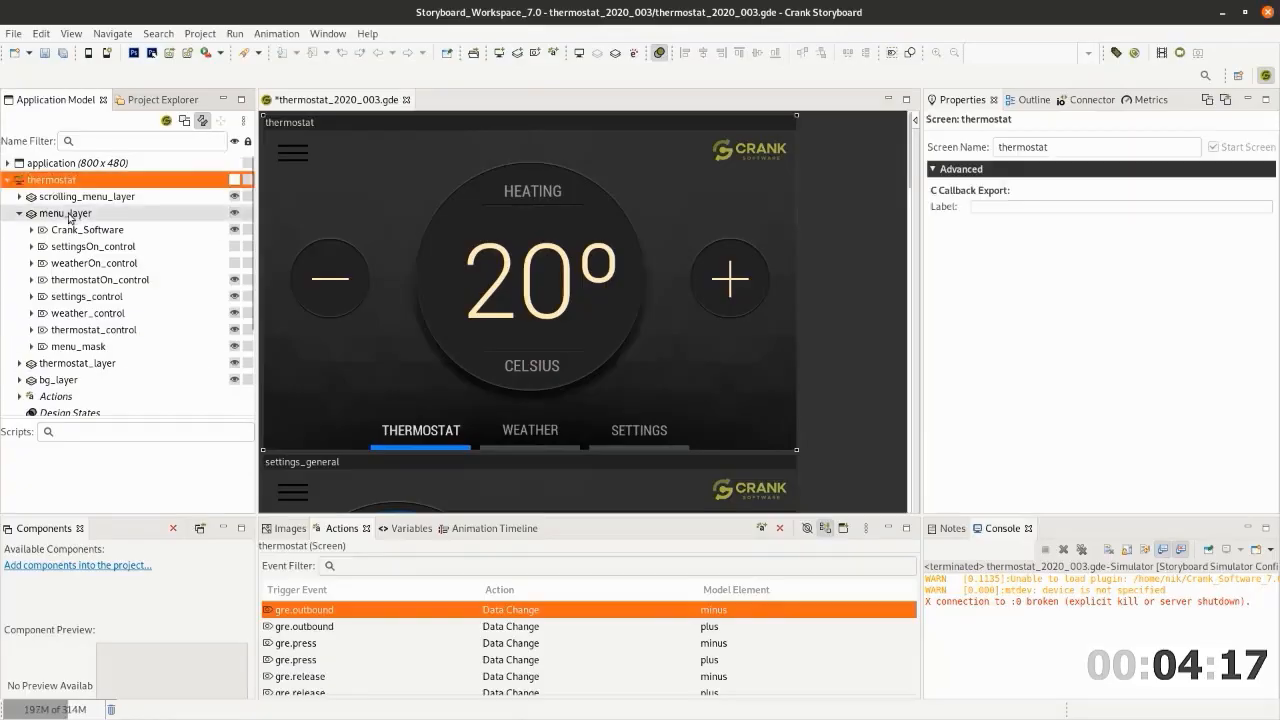
click(19, 213)
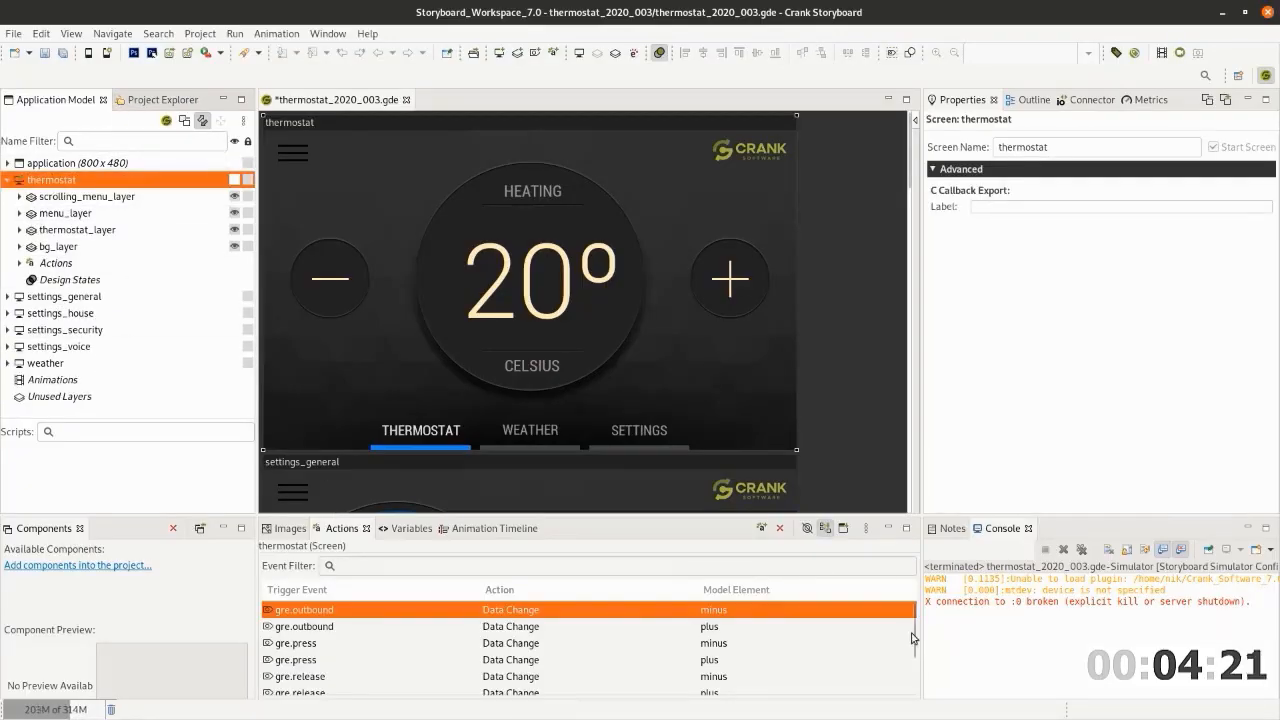
drag(914, 628, 914, 670)
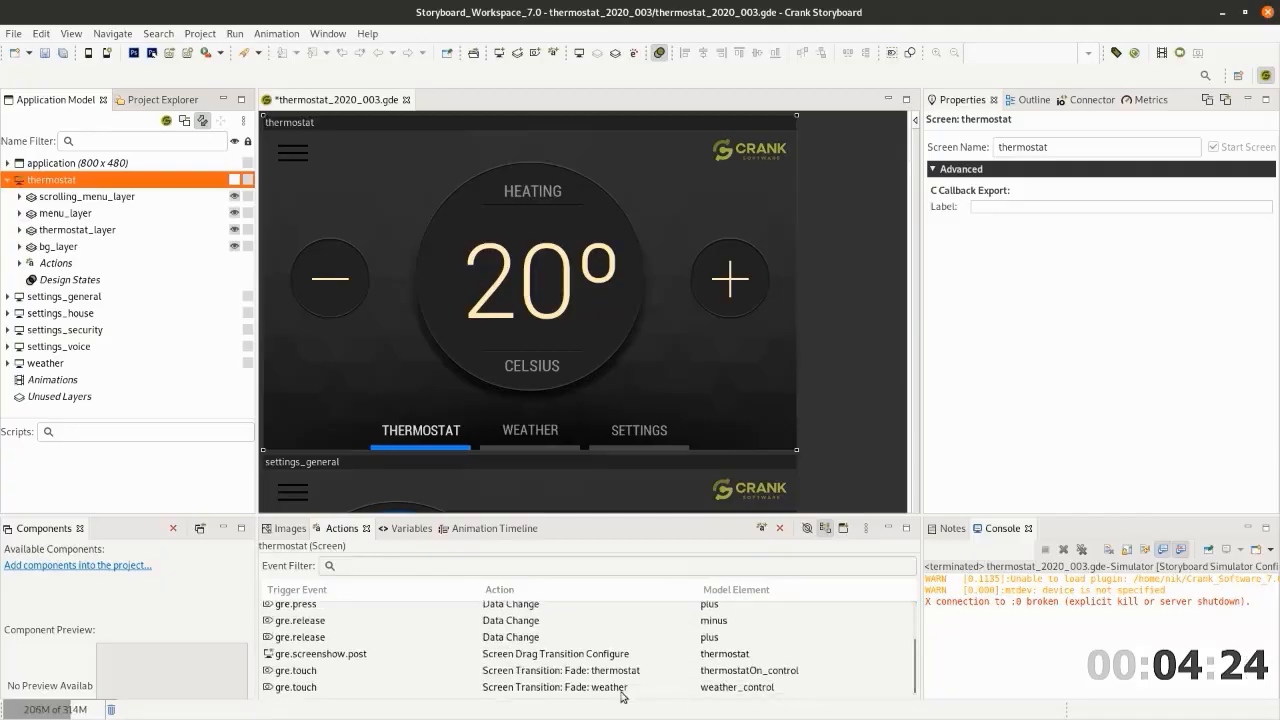
click(540, 656)
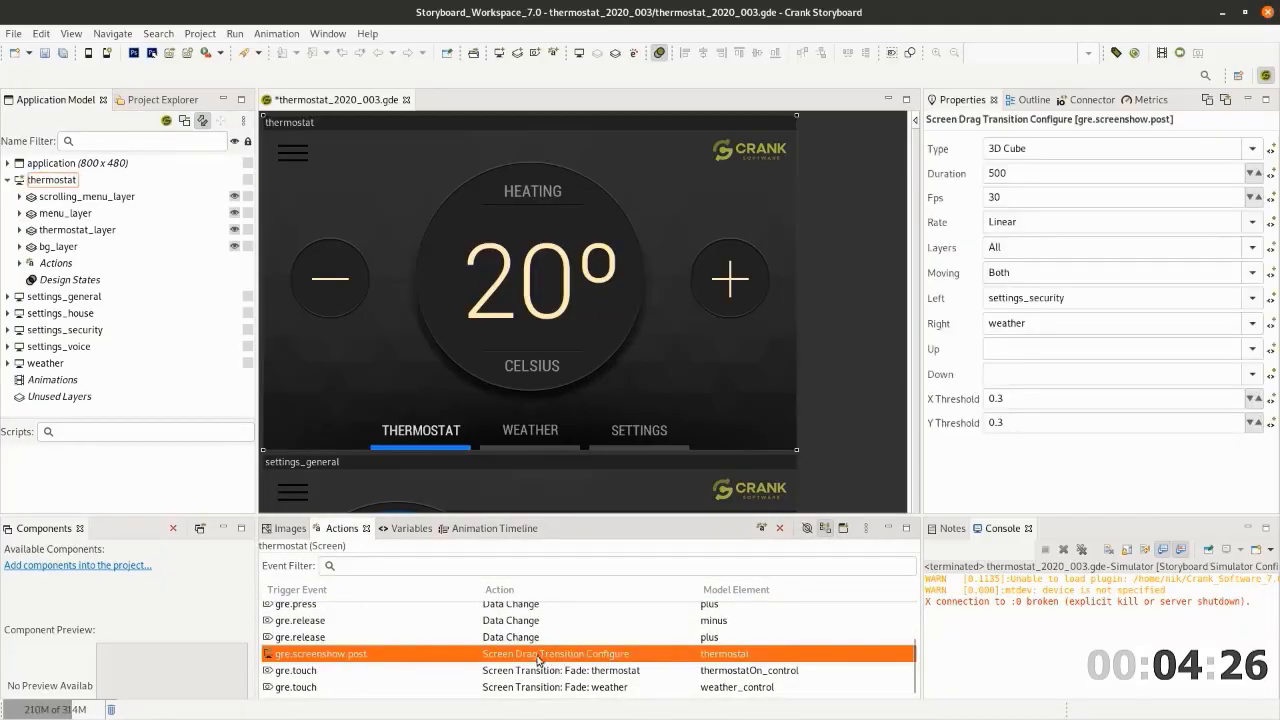
Save thermostat_2020_003.gde while launching the simulator, test the touch fades and swipes in both directions, and close it
click(89, 55)
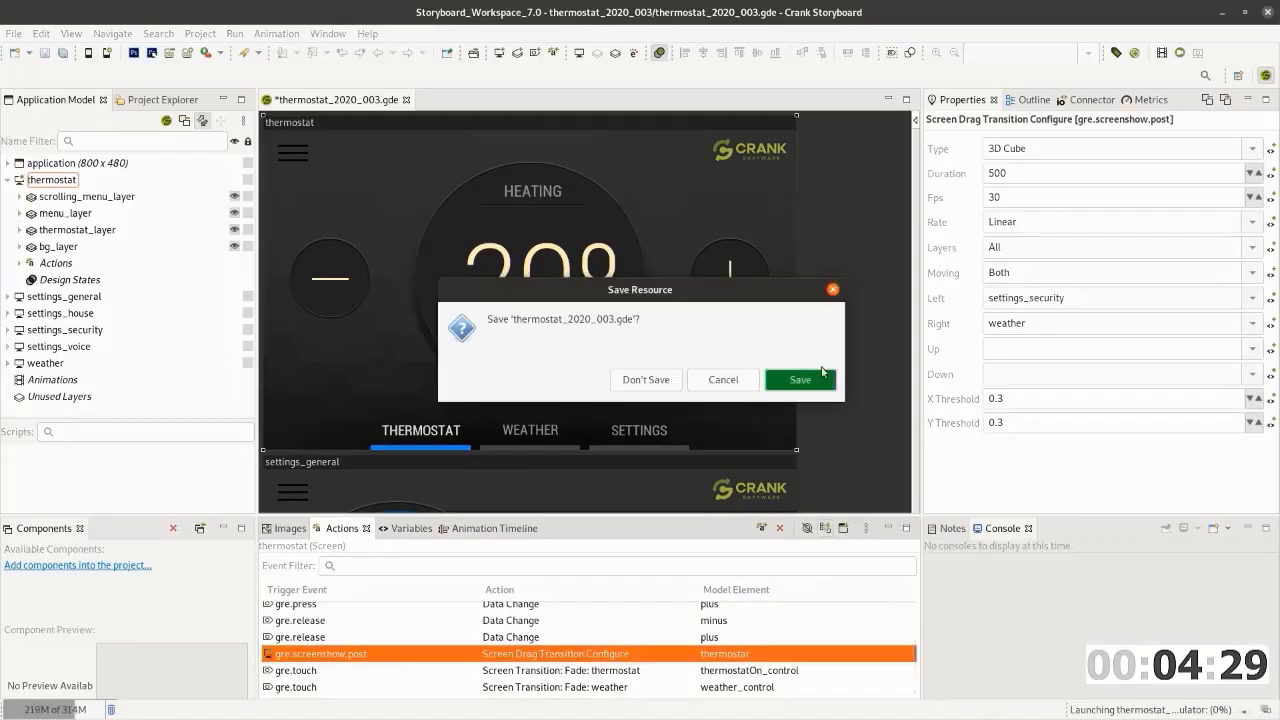
click(818, 377)
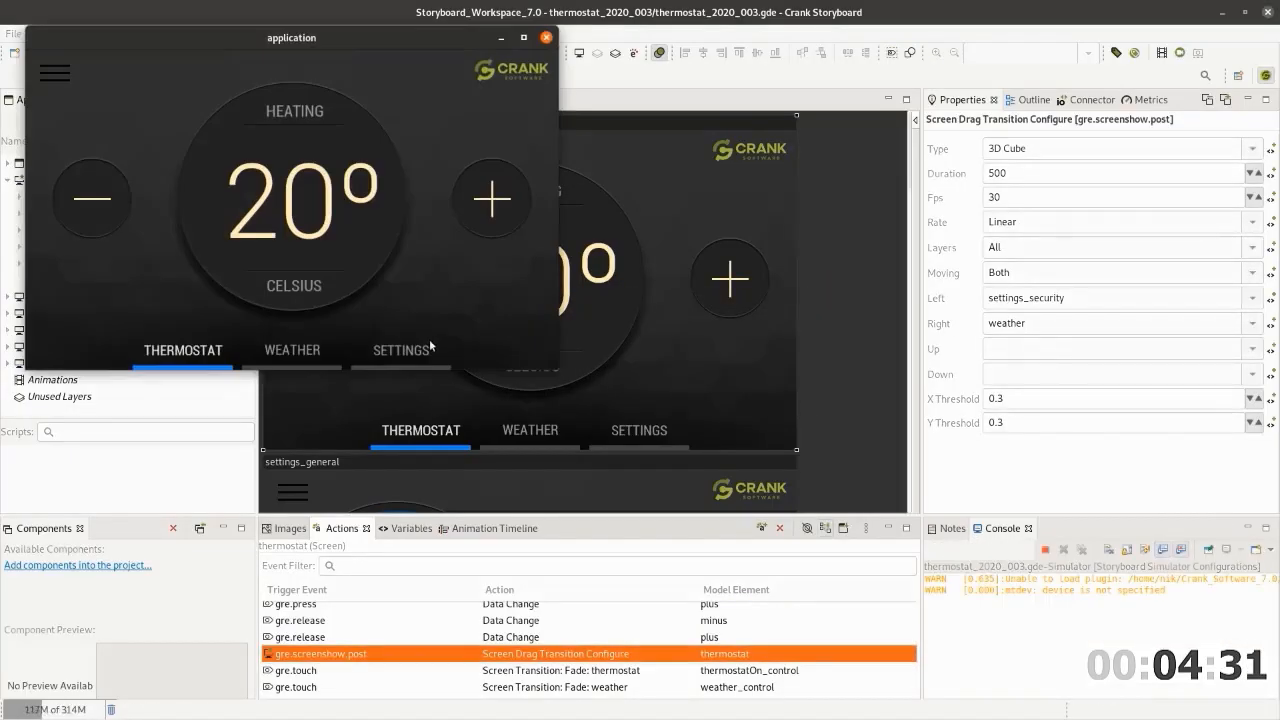
click(306, 351)
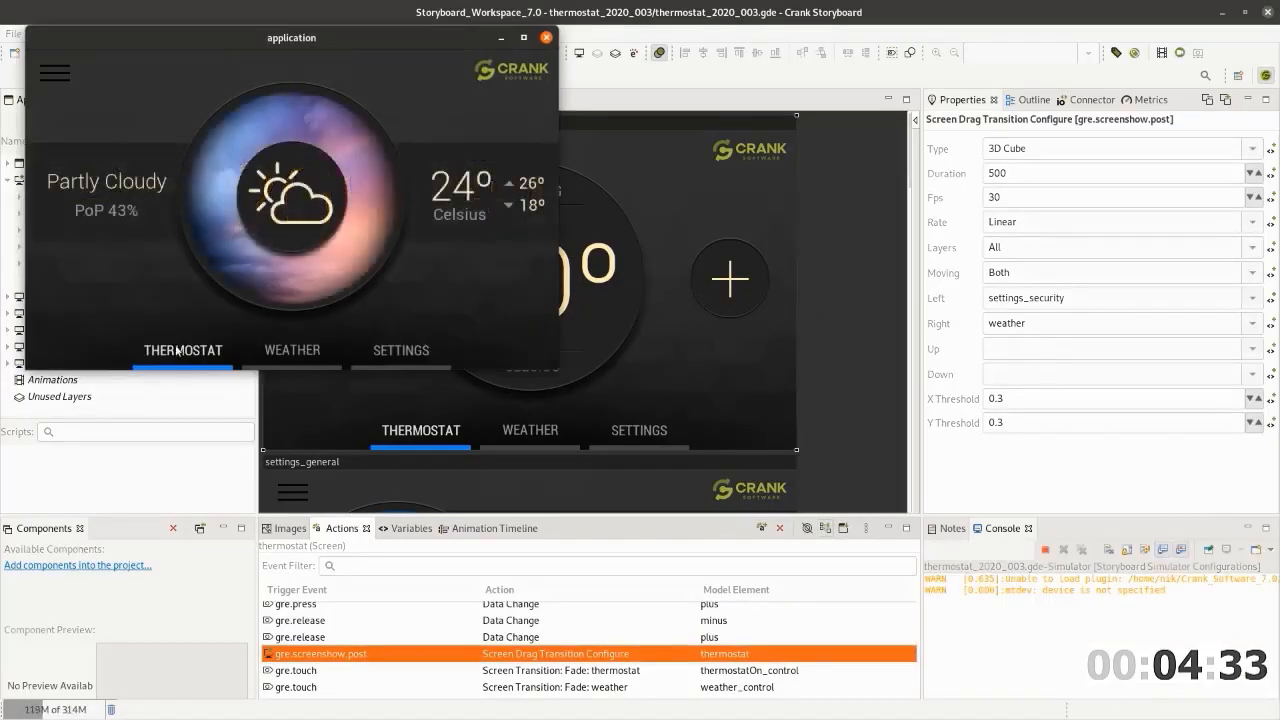
click(181, 354)
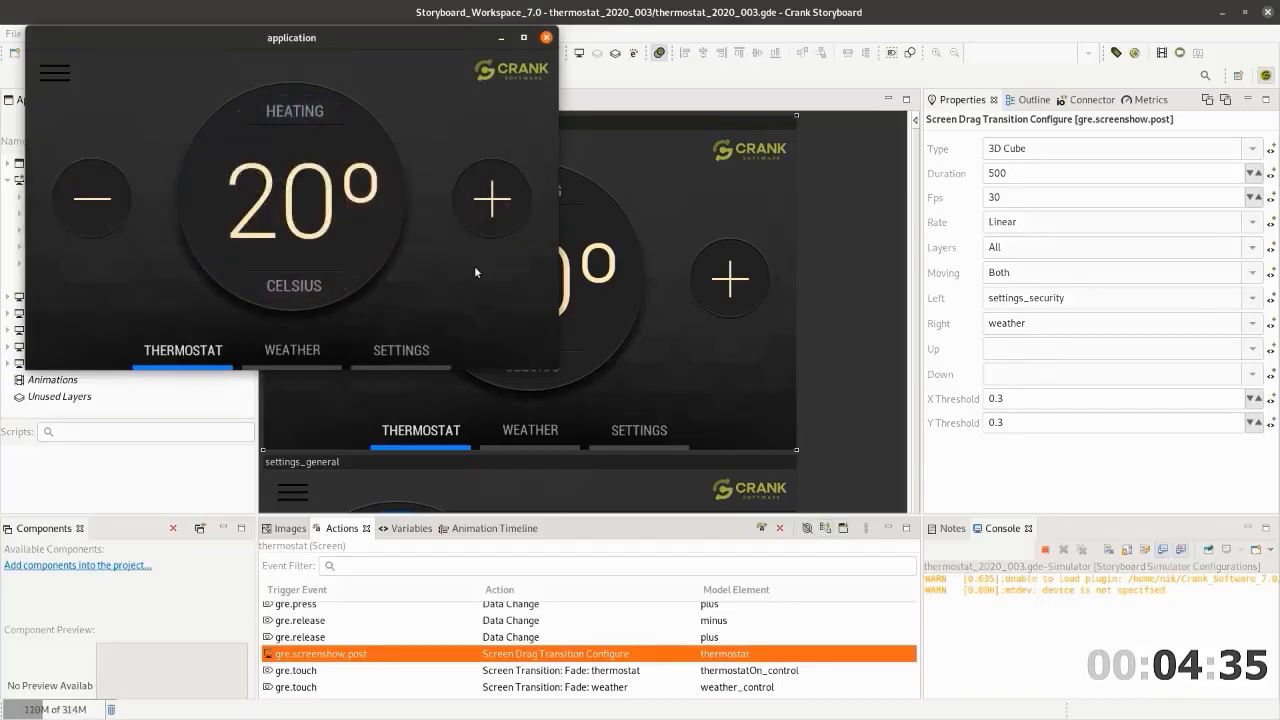
drag(474, 265, 395, 291)
drag(163, 286, 225, 286)
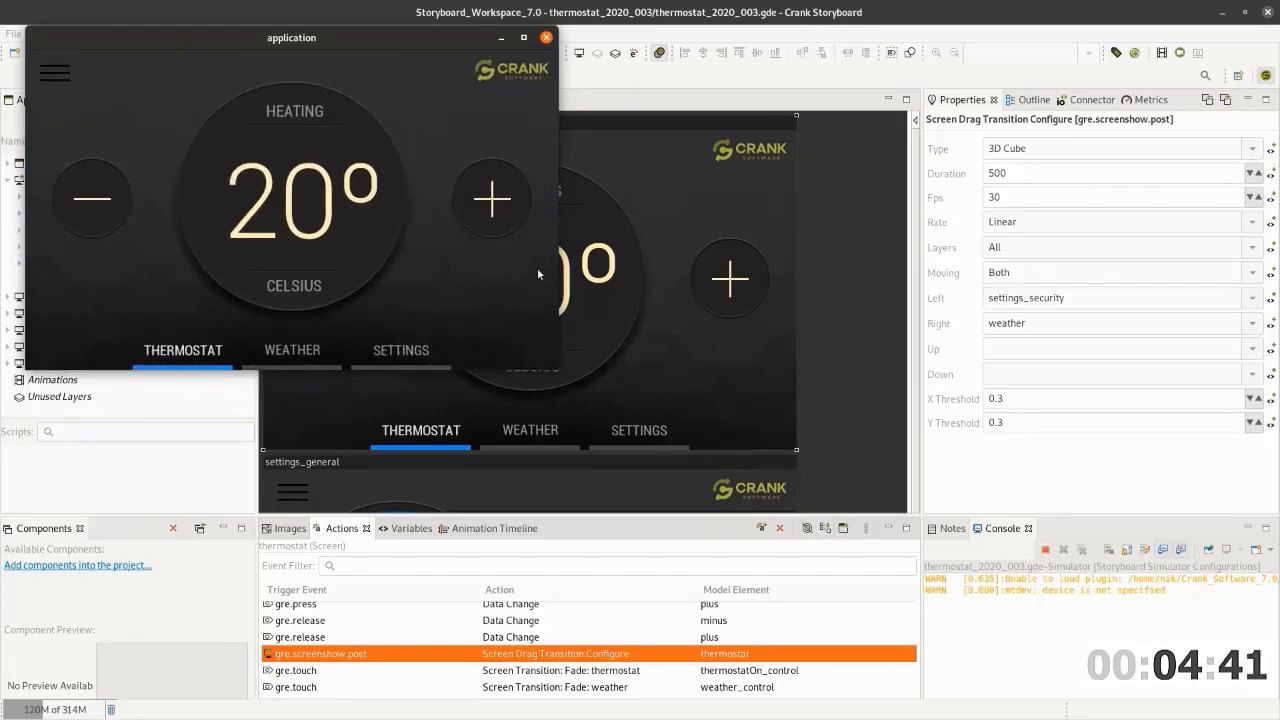
click(545, 38)
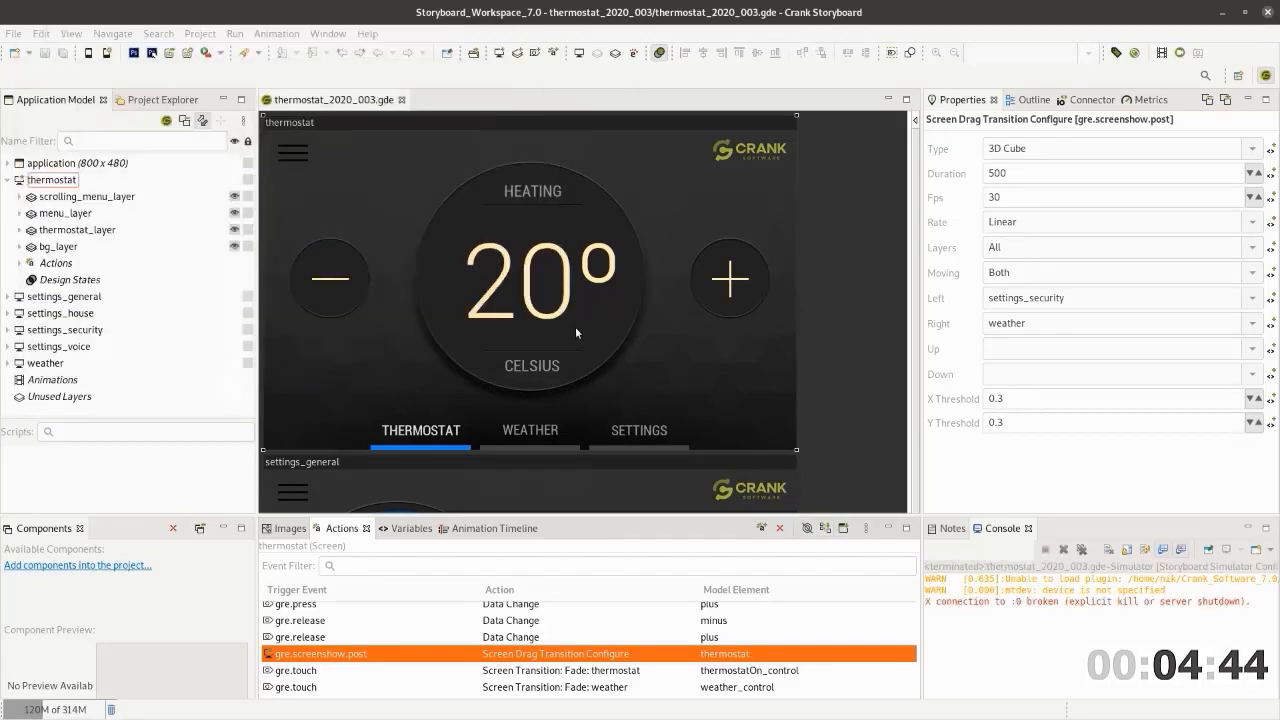
Copy the thermostat screen's Screen Drag Transition Configure action and paste it onto the settings_security screen
right_click(576, 656)
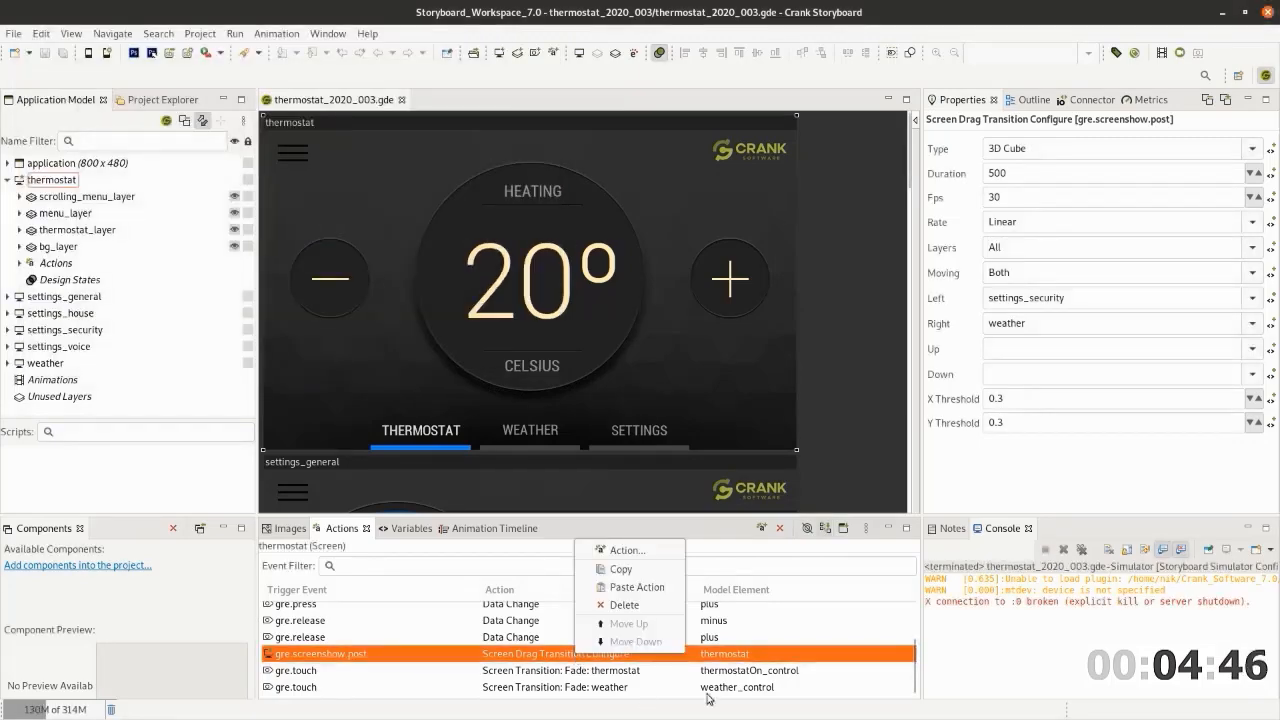
click(637, 570)
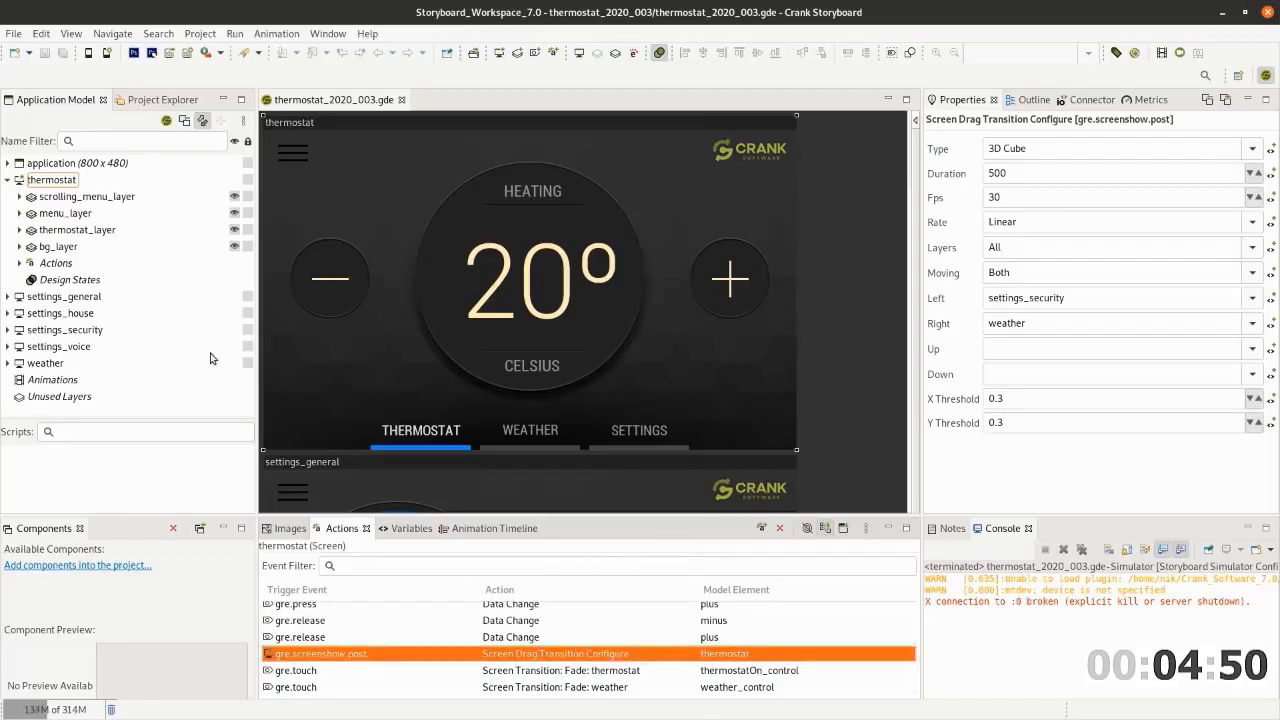
click(8, 180)
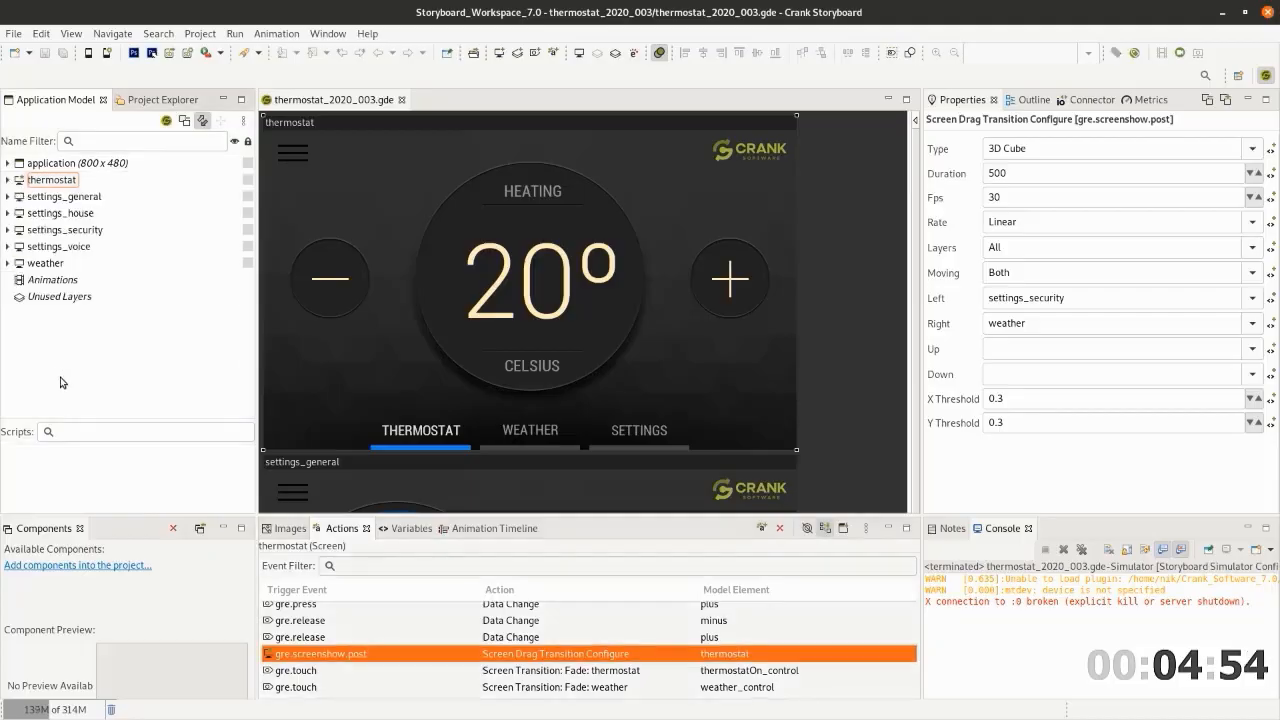
click(70, 234)
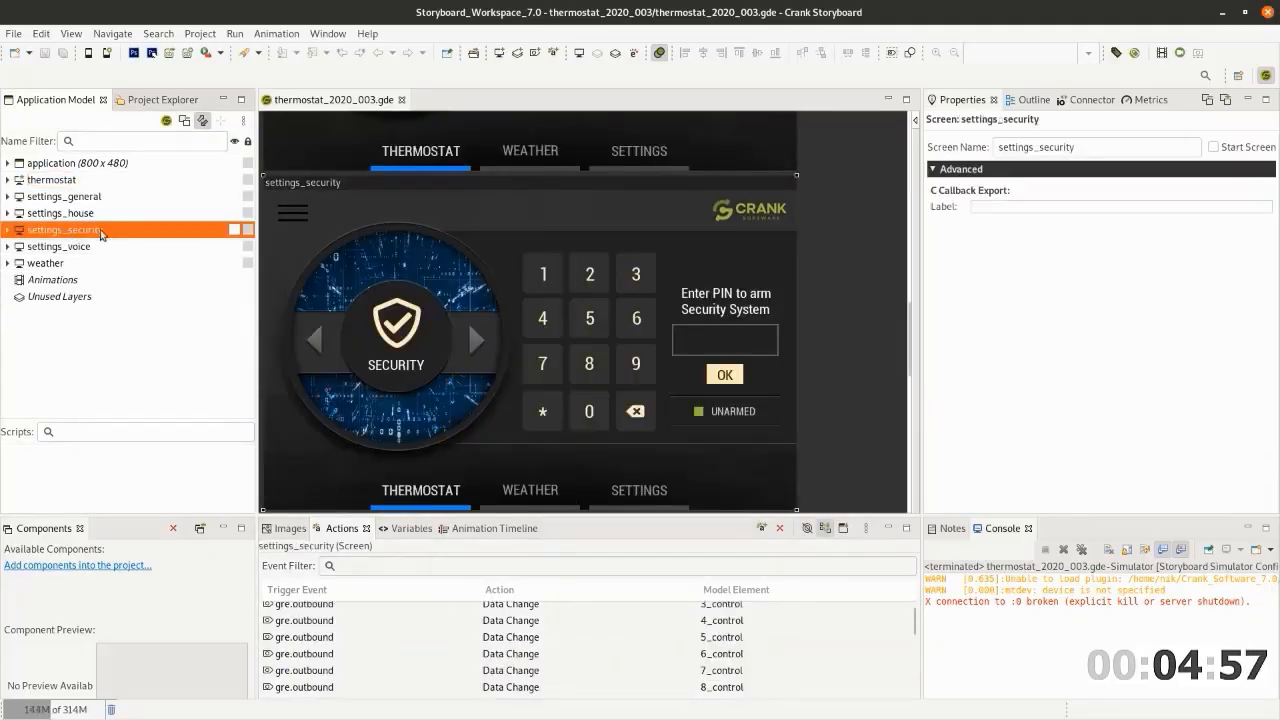
right_click(101, 234)
mouse_move(137, 261)
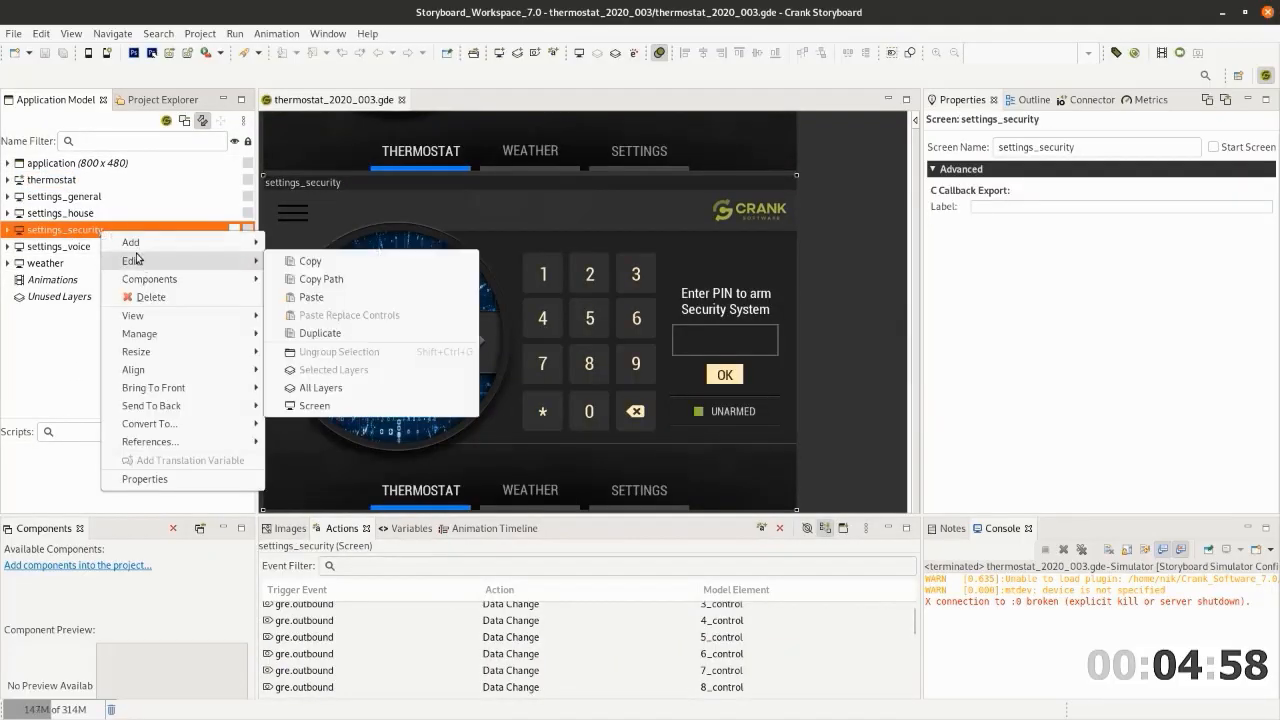
click(311, 297)
Filter the actions by "drag" and set the settings_security transition's Left screen to weather and Right screen to thermostat
text(d)
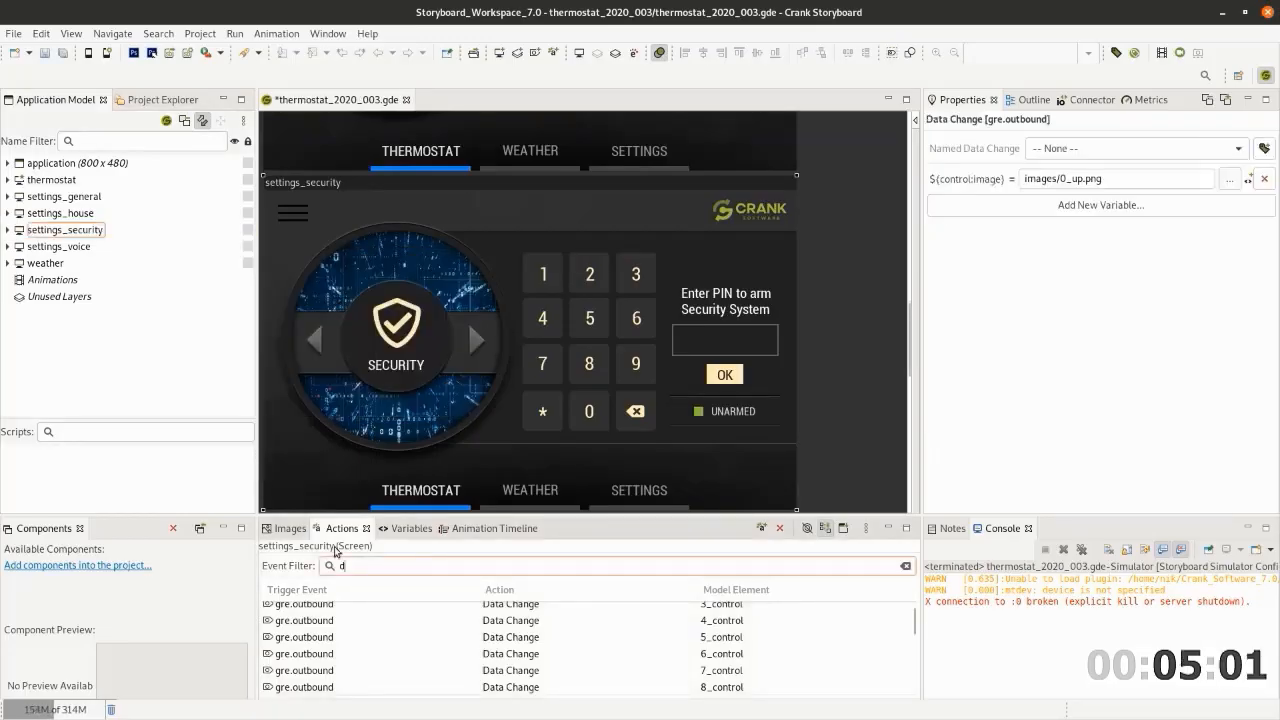
text(rag)
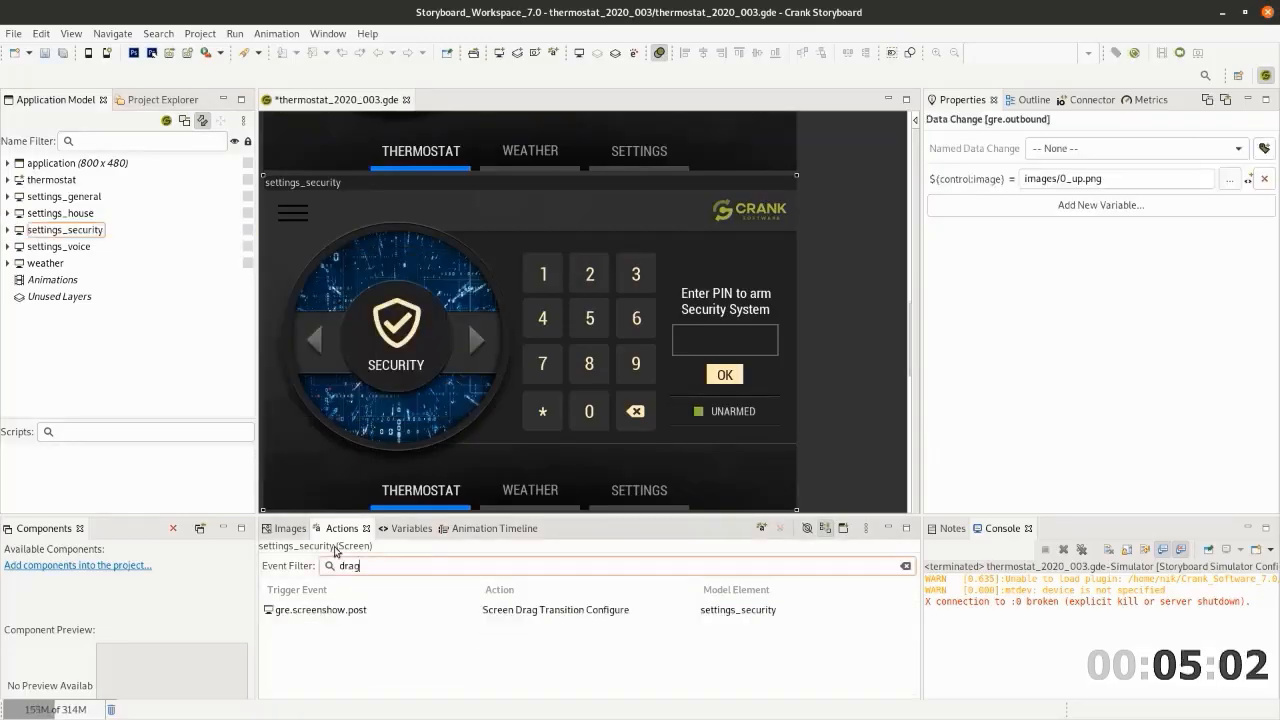
click(576, 610)
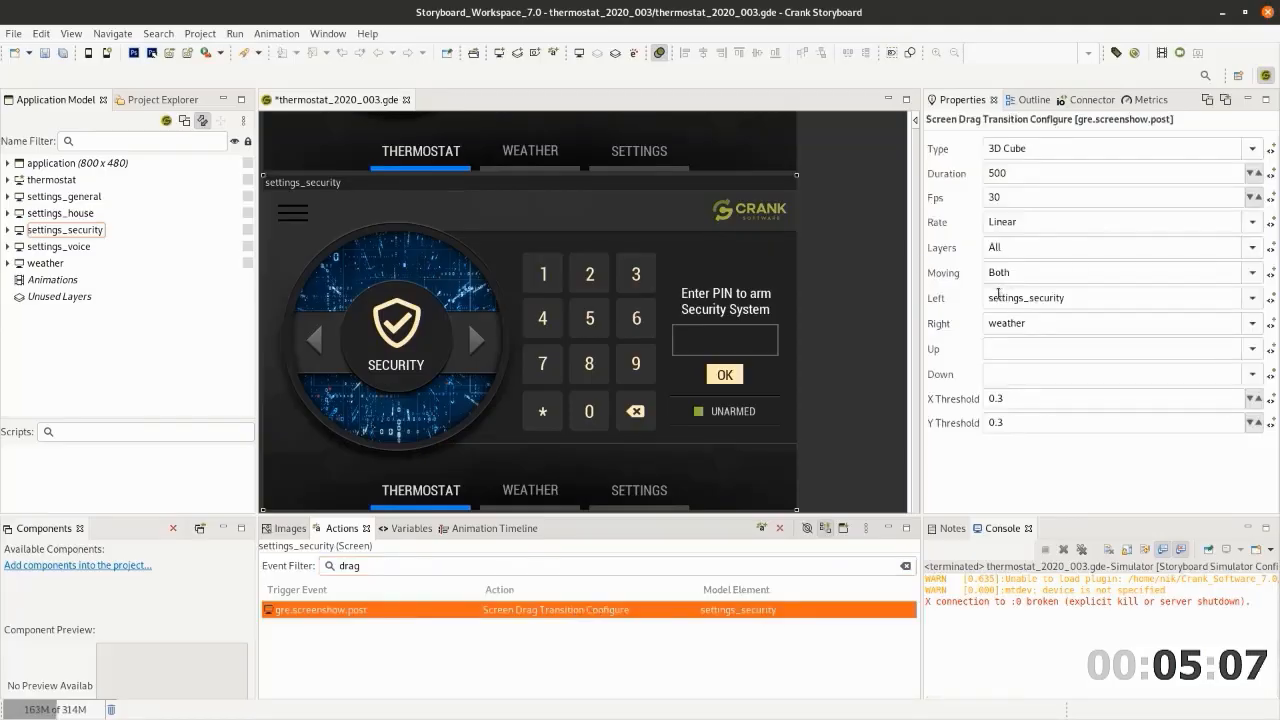
click(1252, 298)
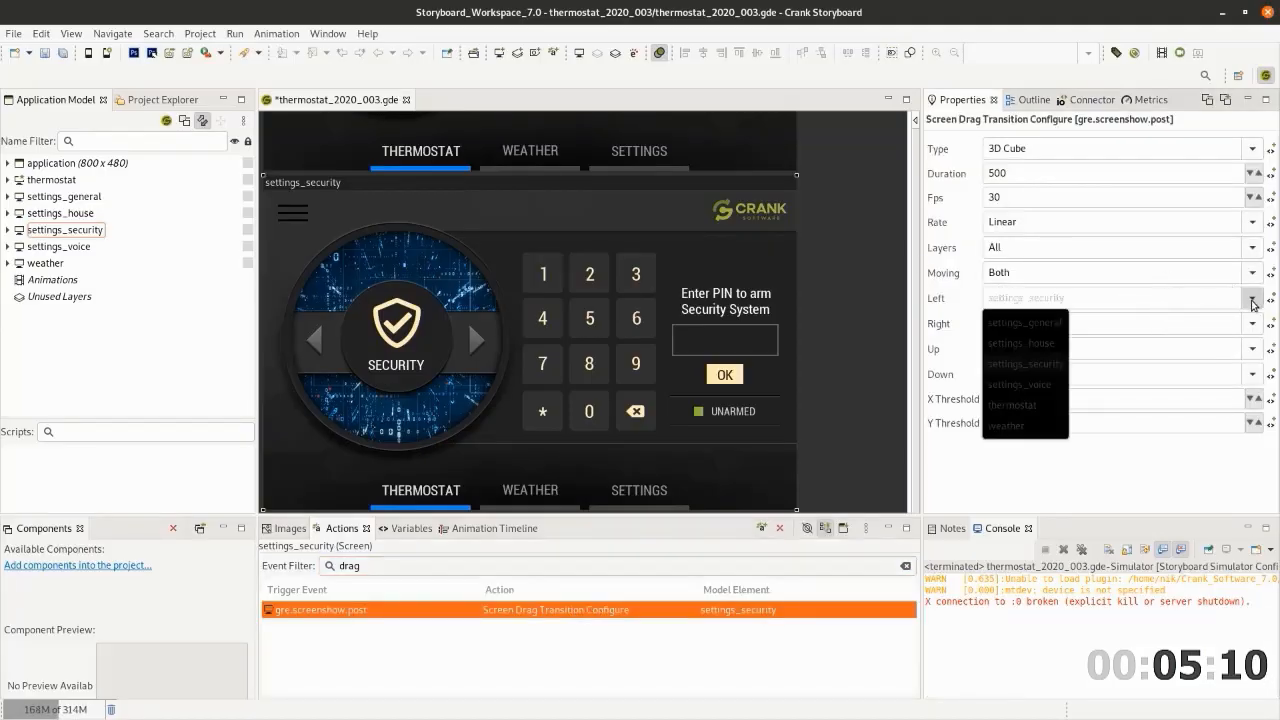
click(1018, 424)
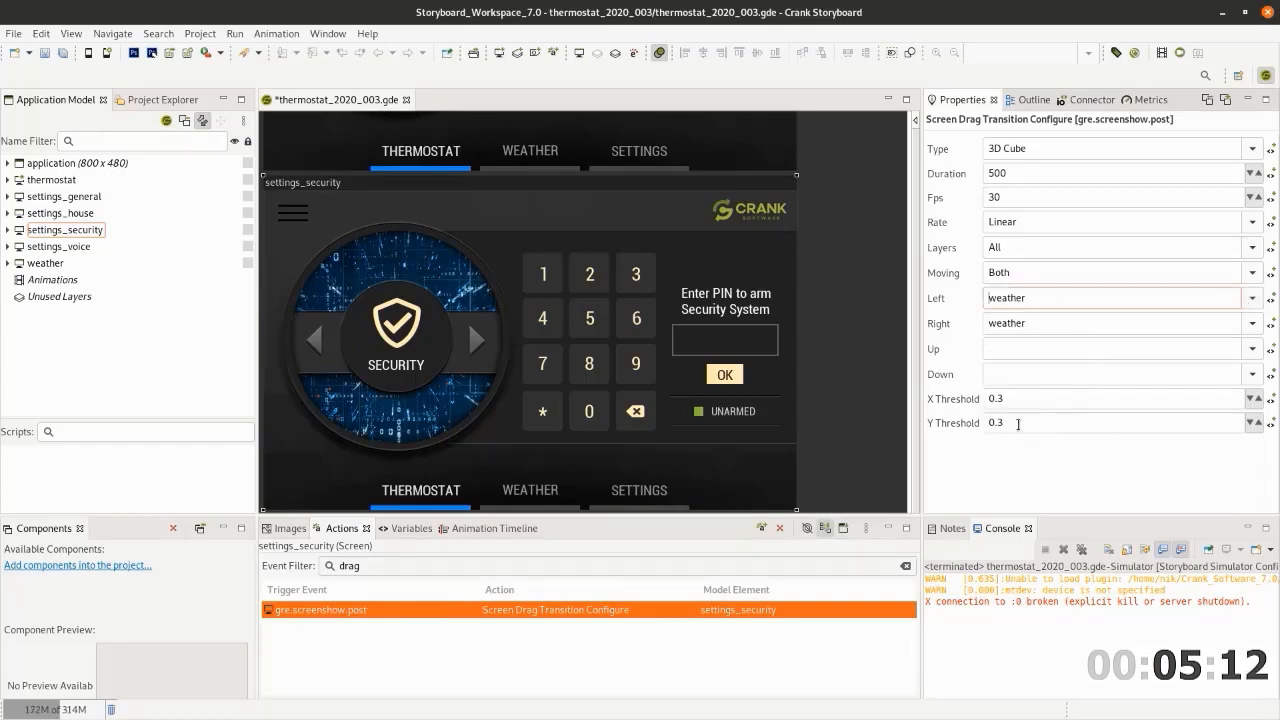
click(1252, 323)
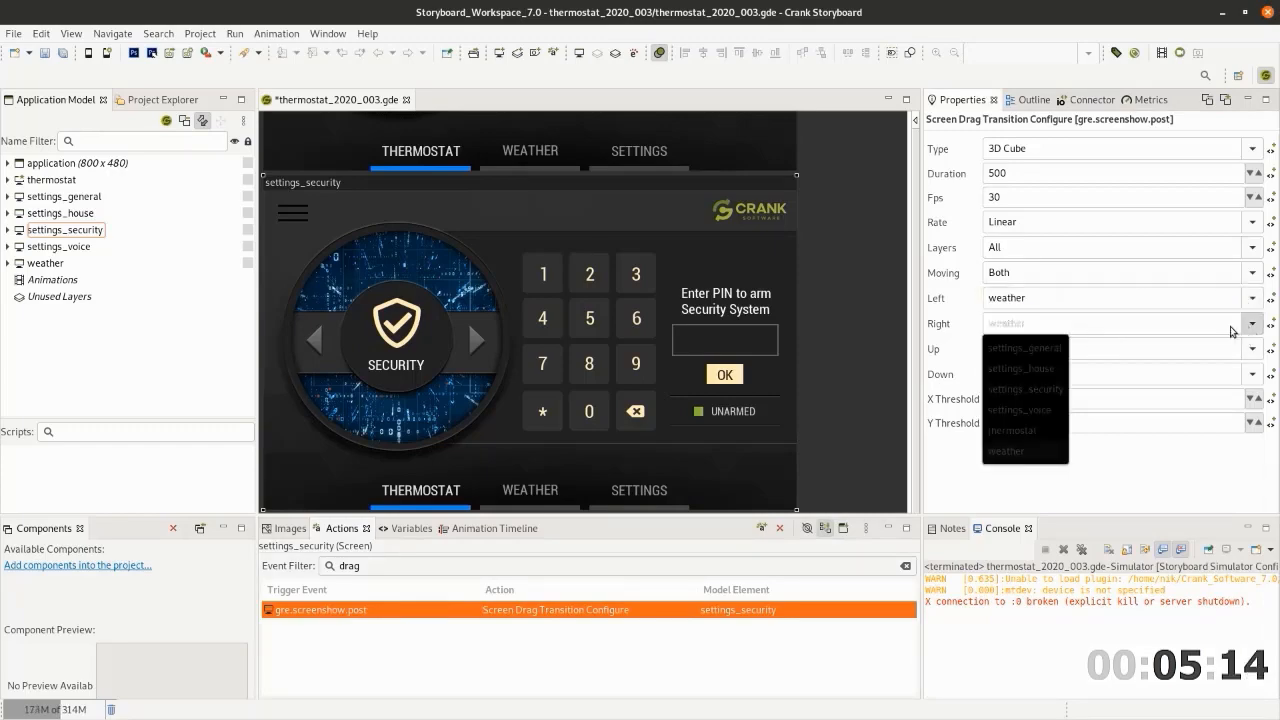
click(1027, 432)
Copy the settings_security screen's drag transition action and paste it onto the weather screen
right_click(547, 610)
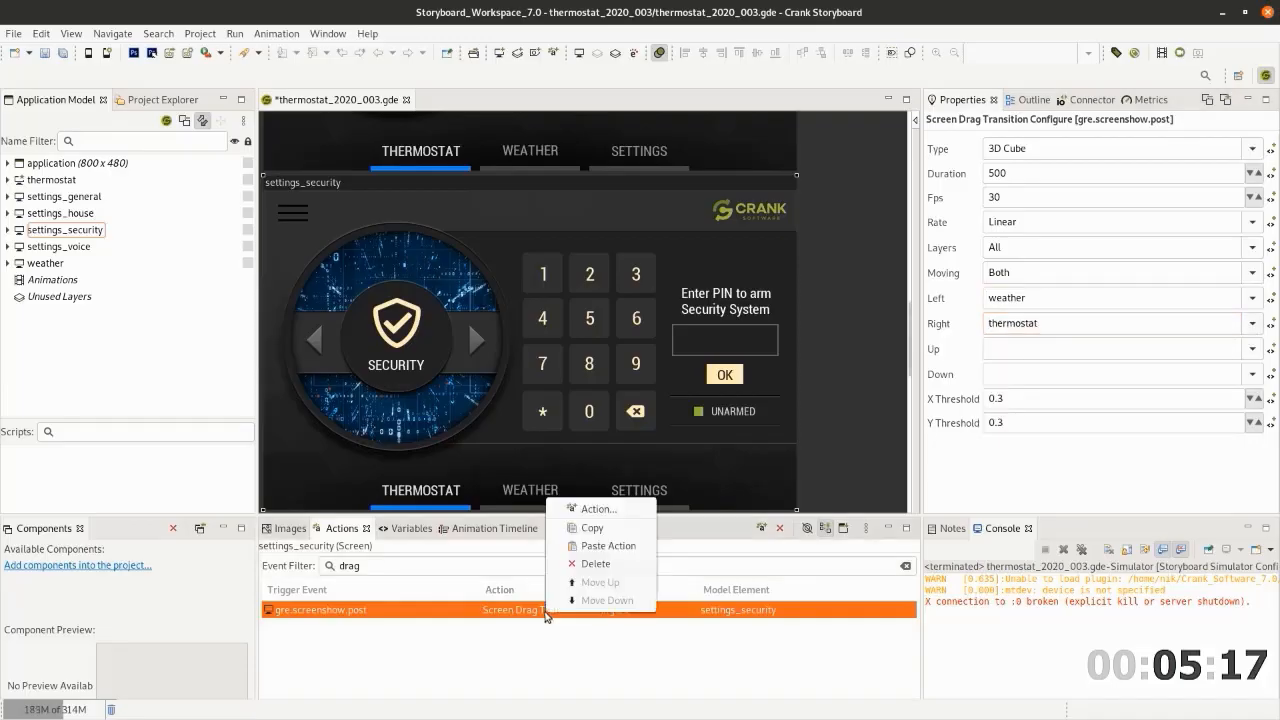
click(593, 528)
click(52, 266)
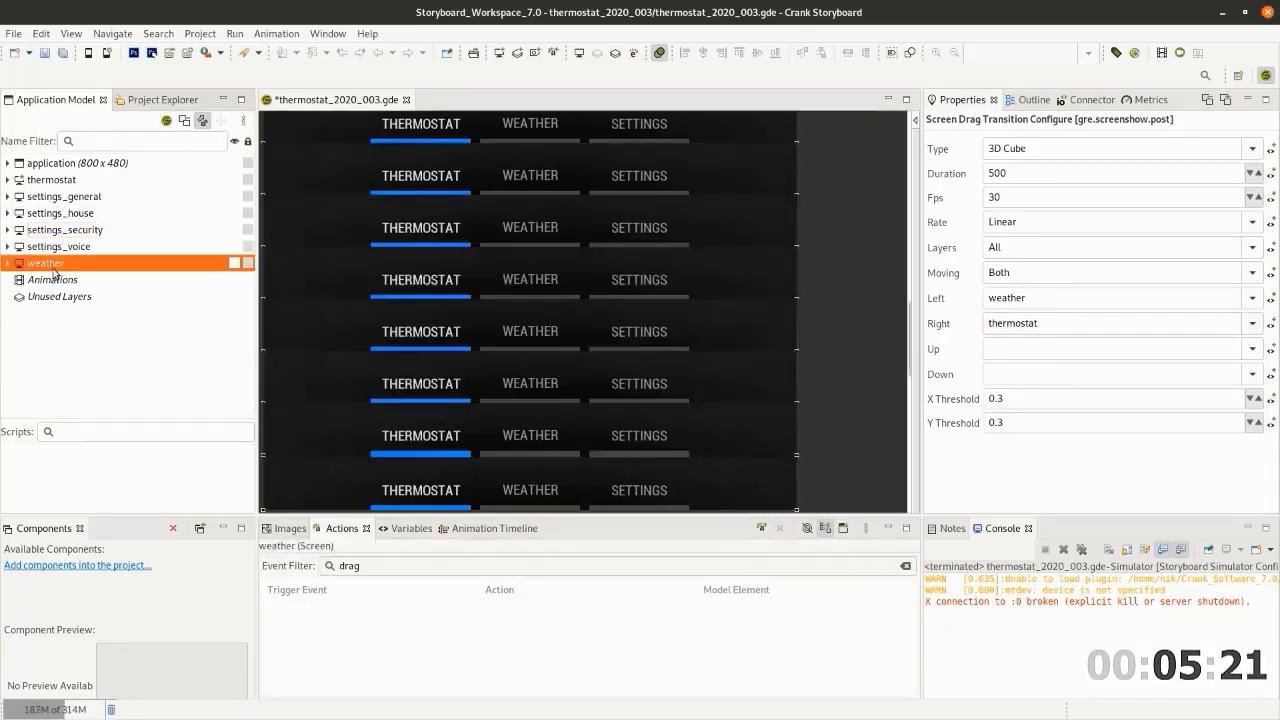
right_click(545, 657)
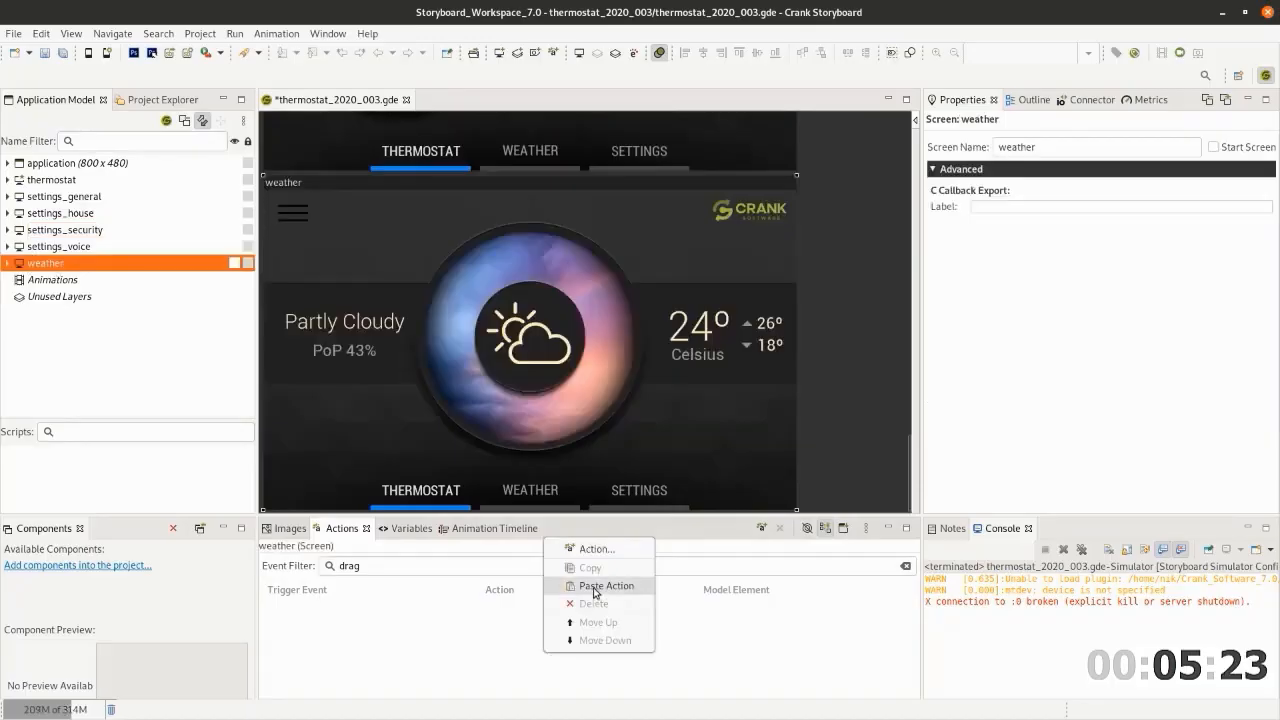
click(595, 588)
Set the weather screen's drag transition to settings_security for Right and thermostat for Left
click(528, 610)
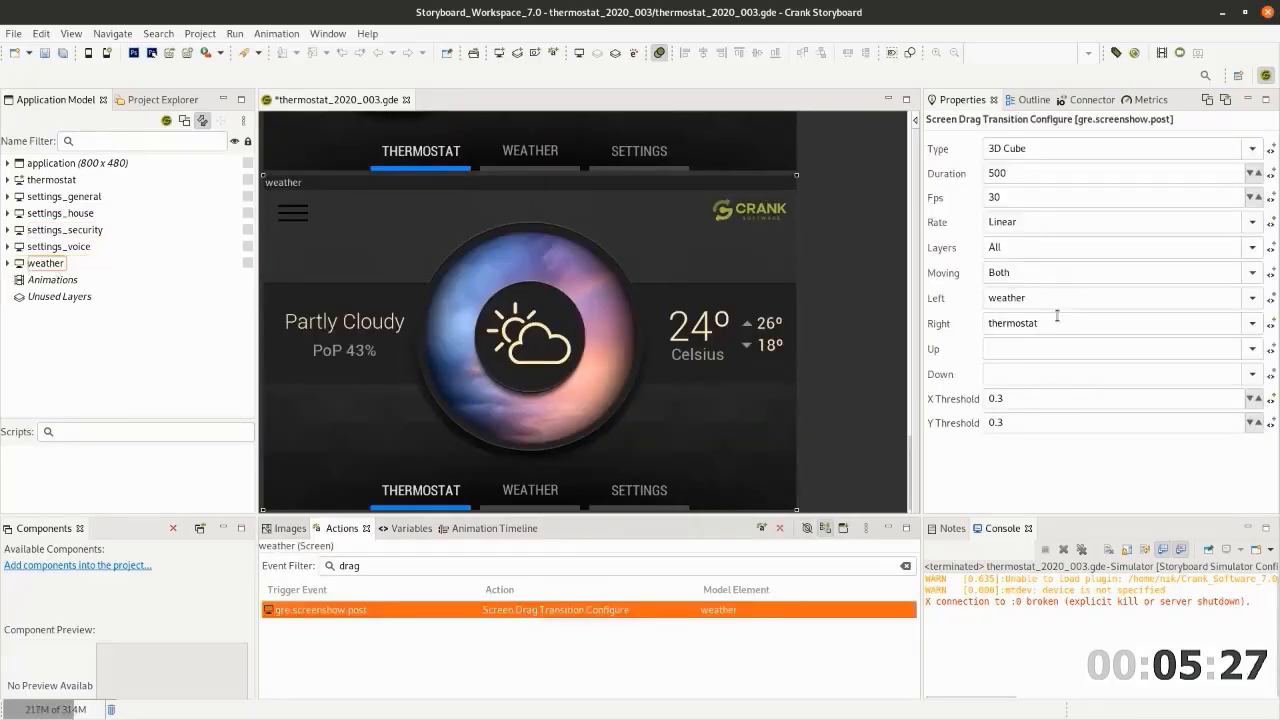
click(1253, 323)
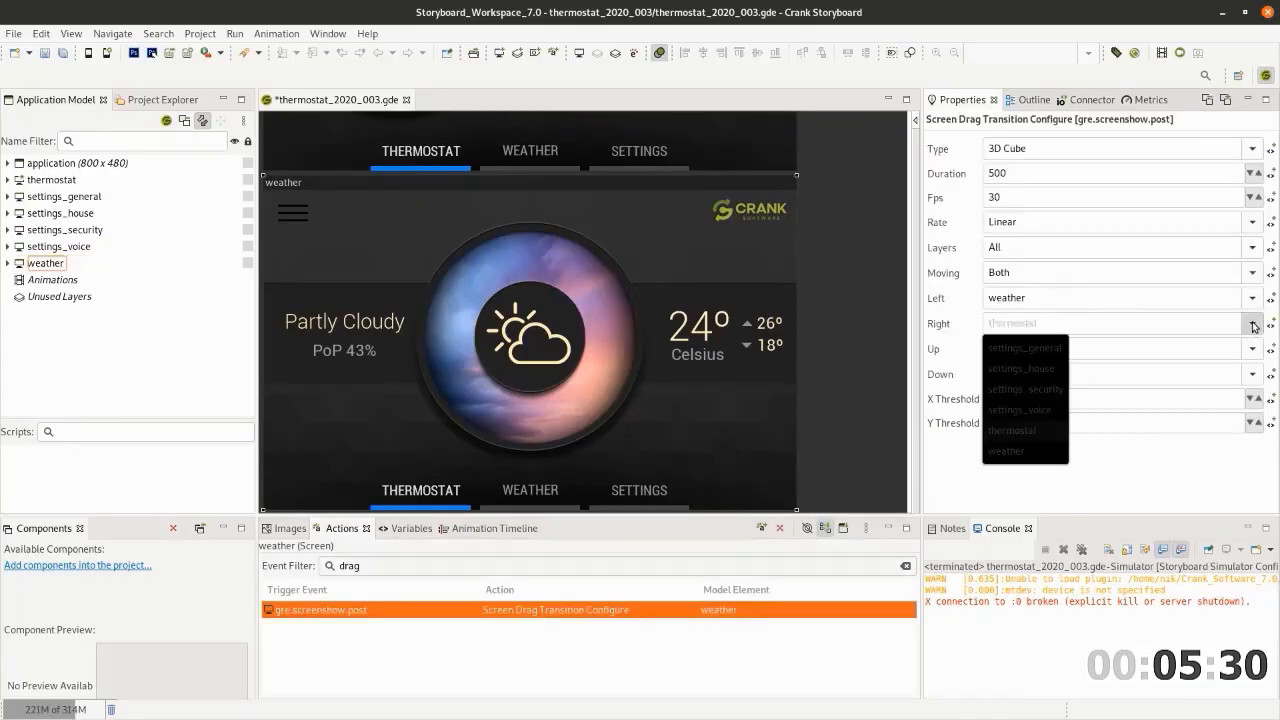
click(1030, 389)
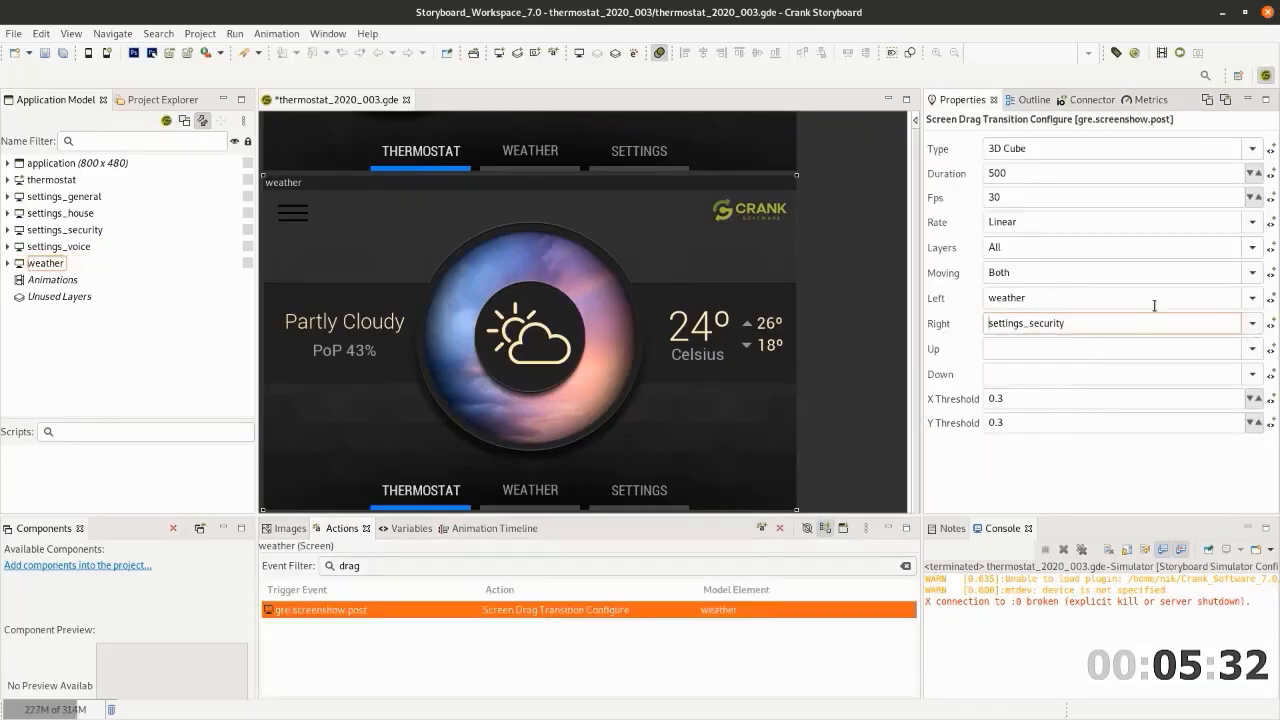
click(1251, 299)
click(1026, 402)
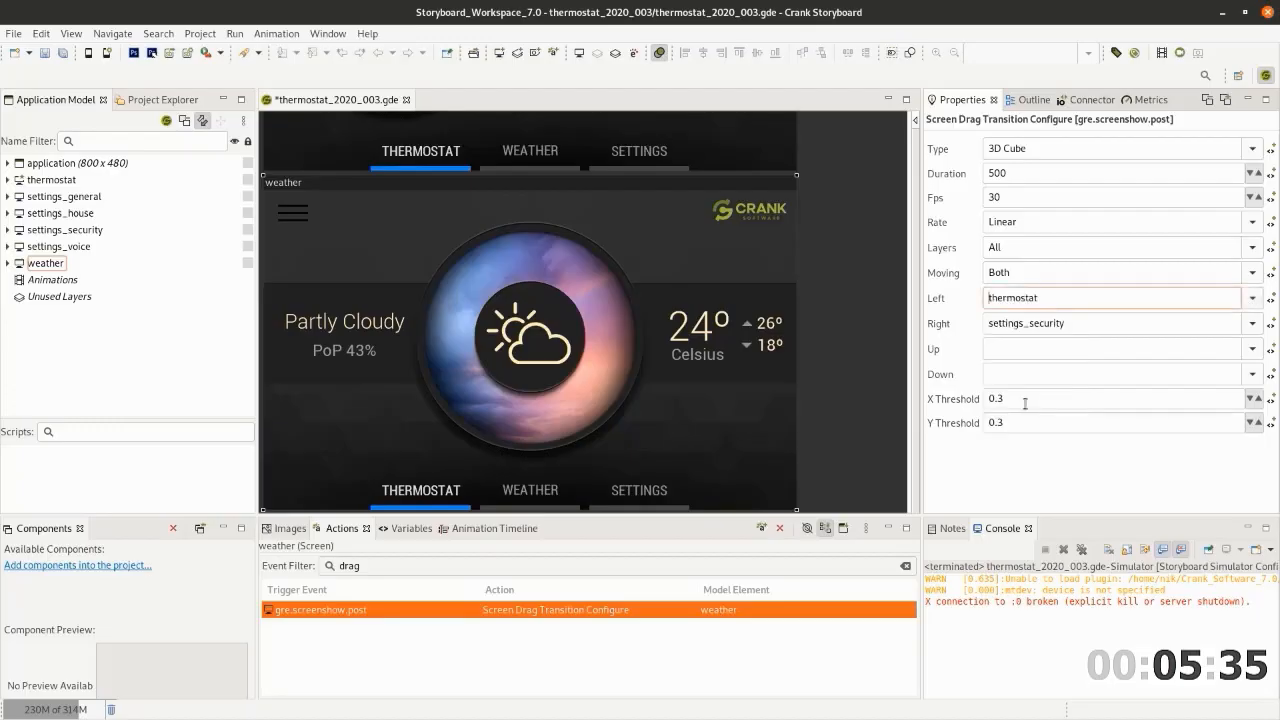
click(864, 315)
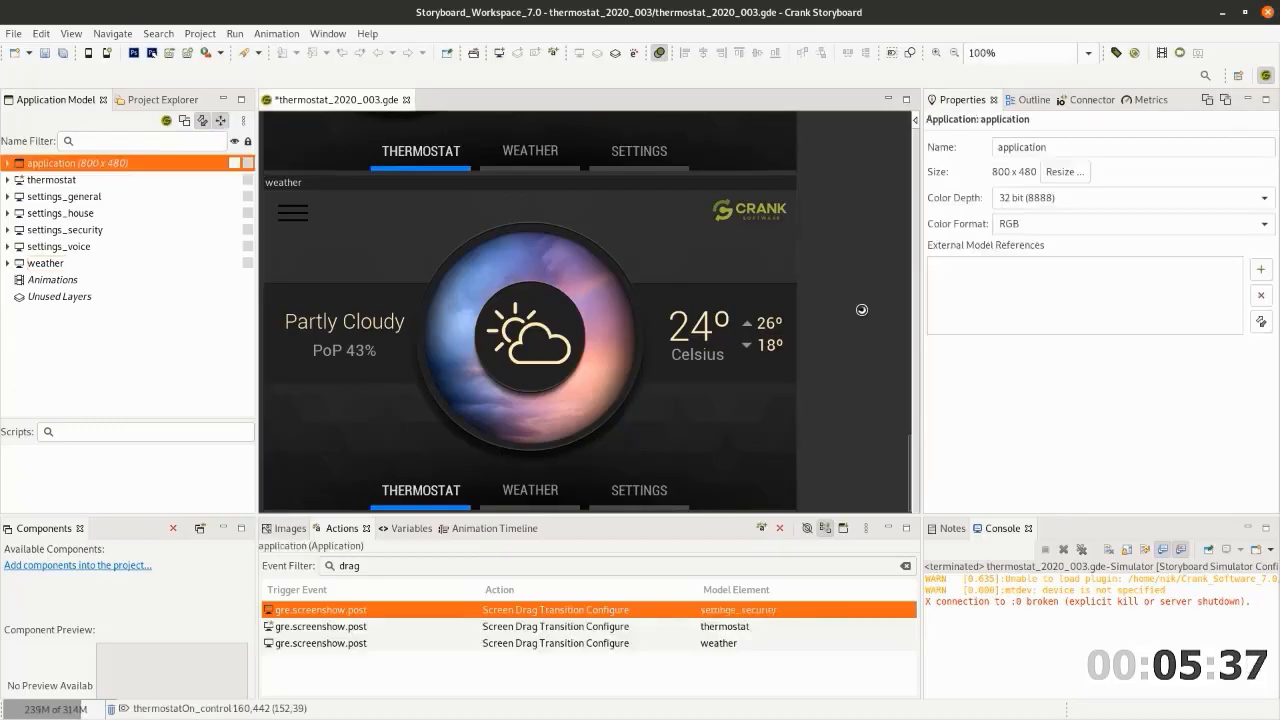
Save thermostat_2020_003.gde, launch the simulator, test swiping through all three screens in both directions, and close it
key(ctrl+s)
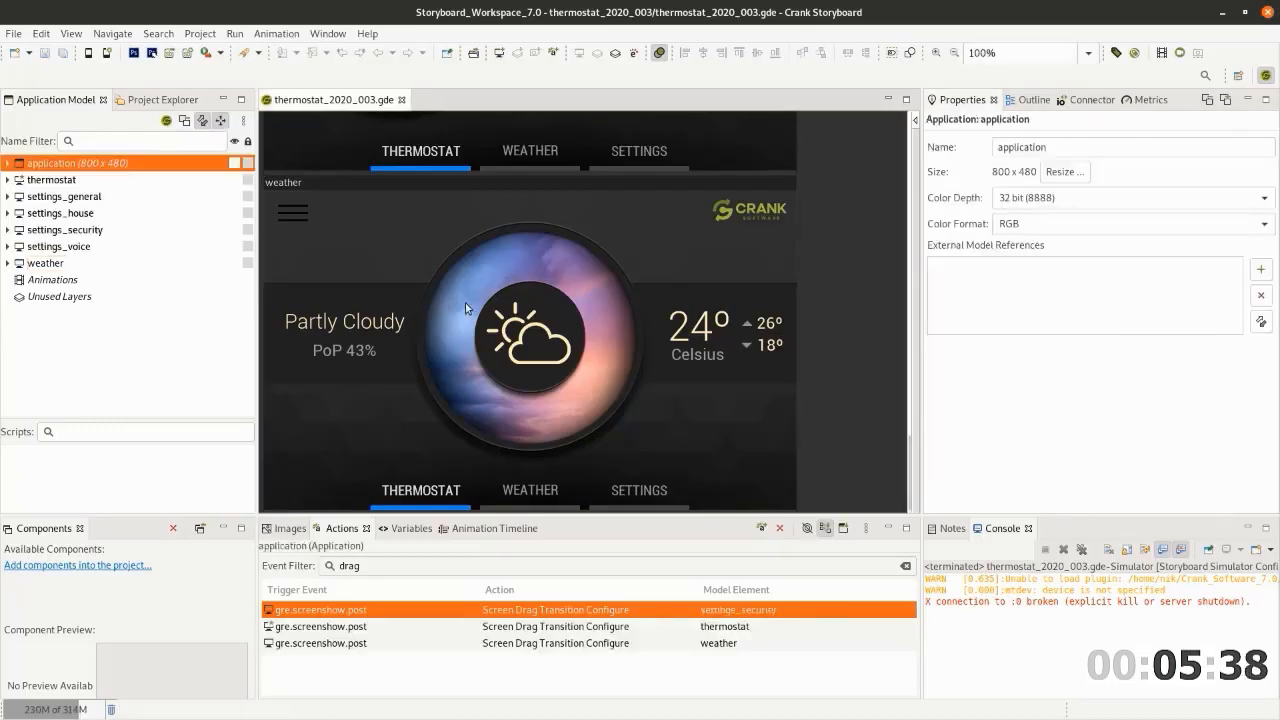
click(88, 53)
drag(492, 289, 384, 289)
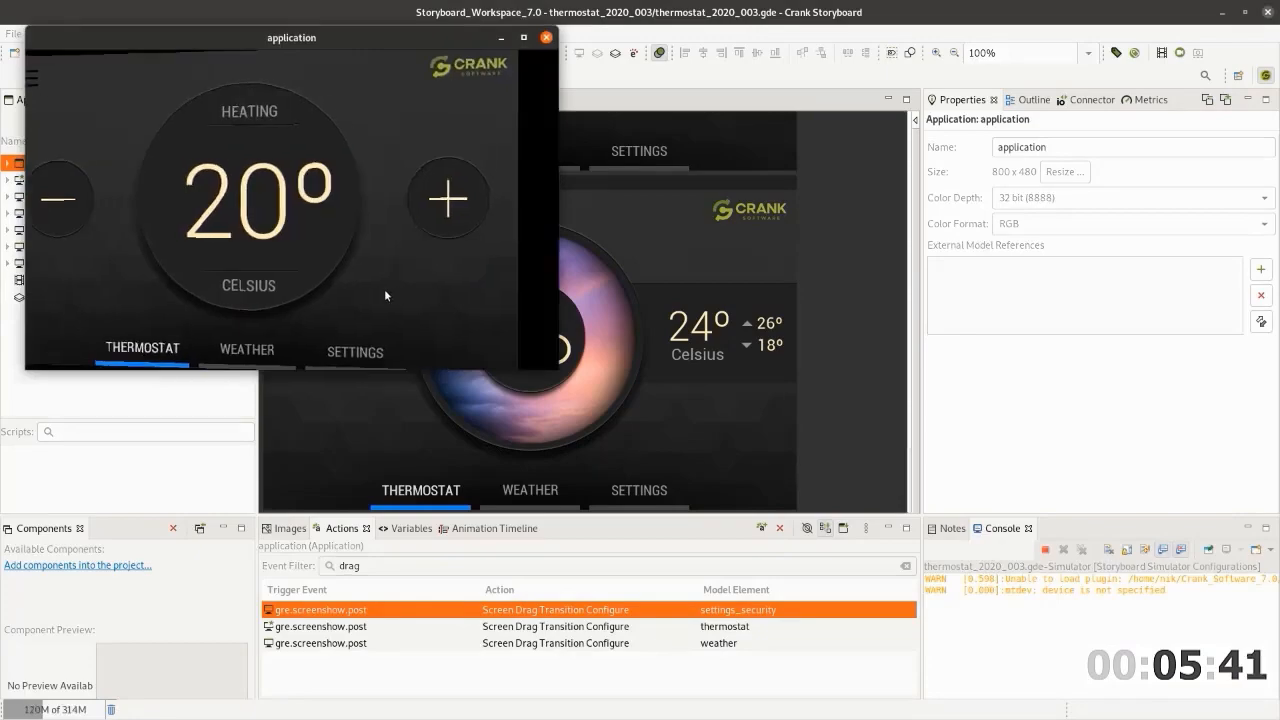
drag(514, 269, 201, 326)
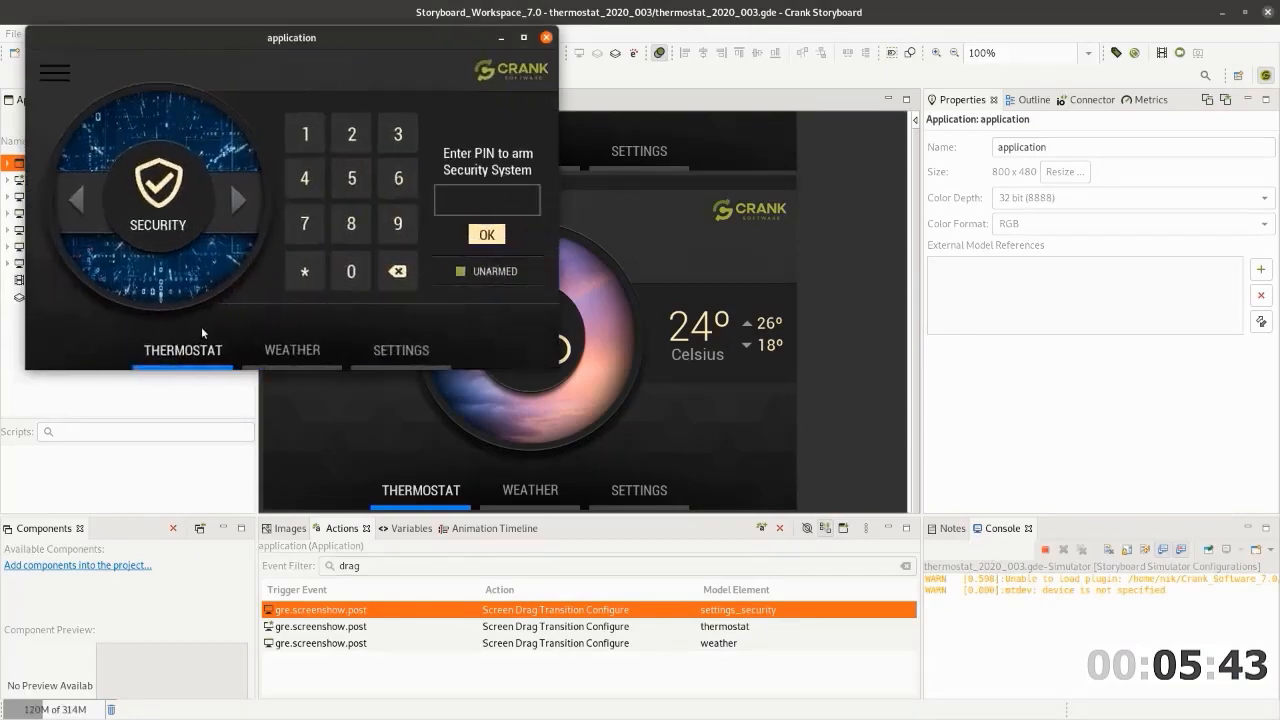
drag(505, 306, 431, 294)
drag(130, 284, 430, 288)
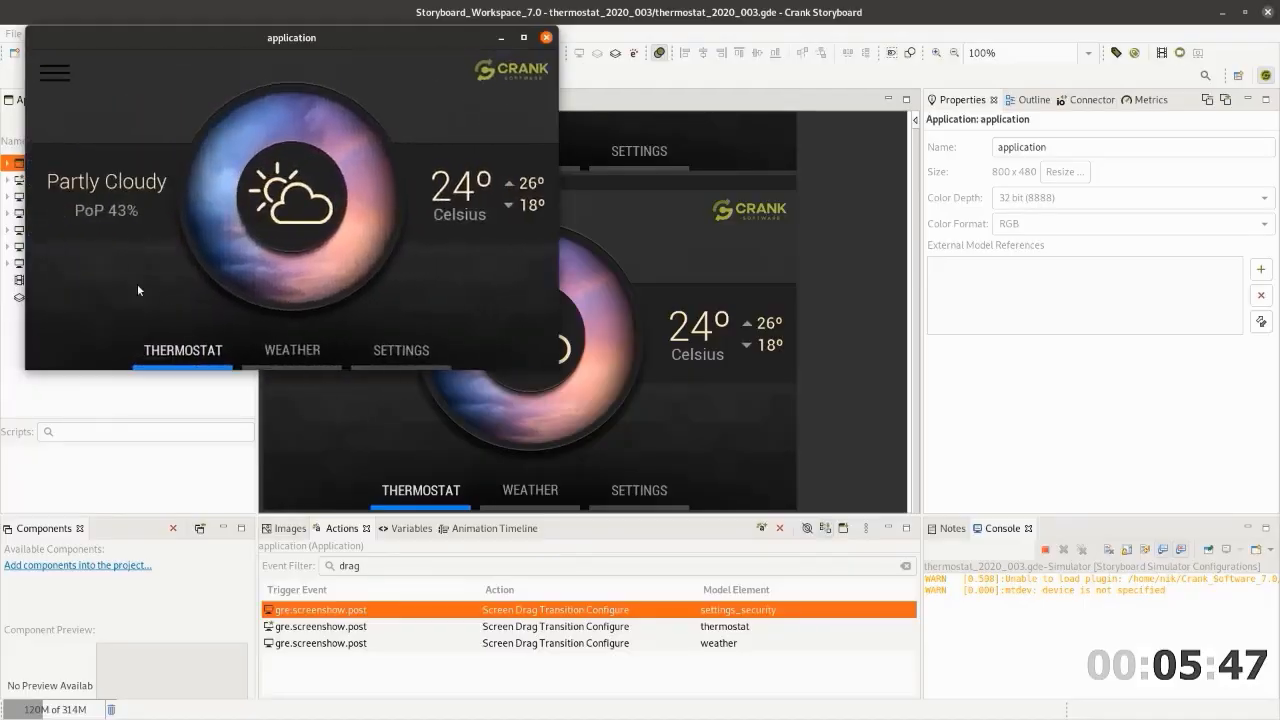
drag(91, 283, 442, 286)
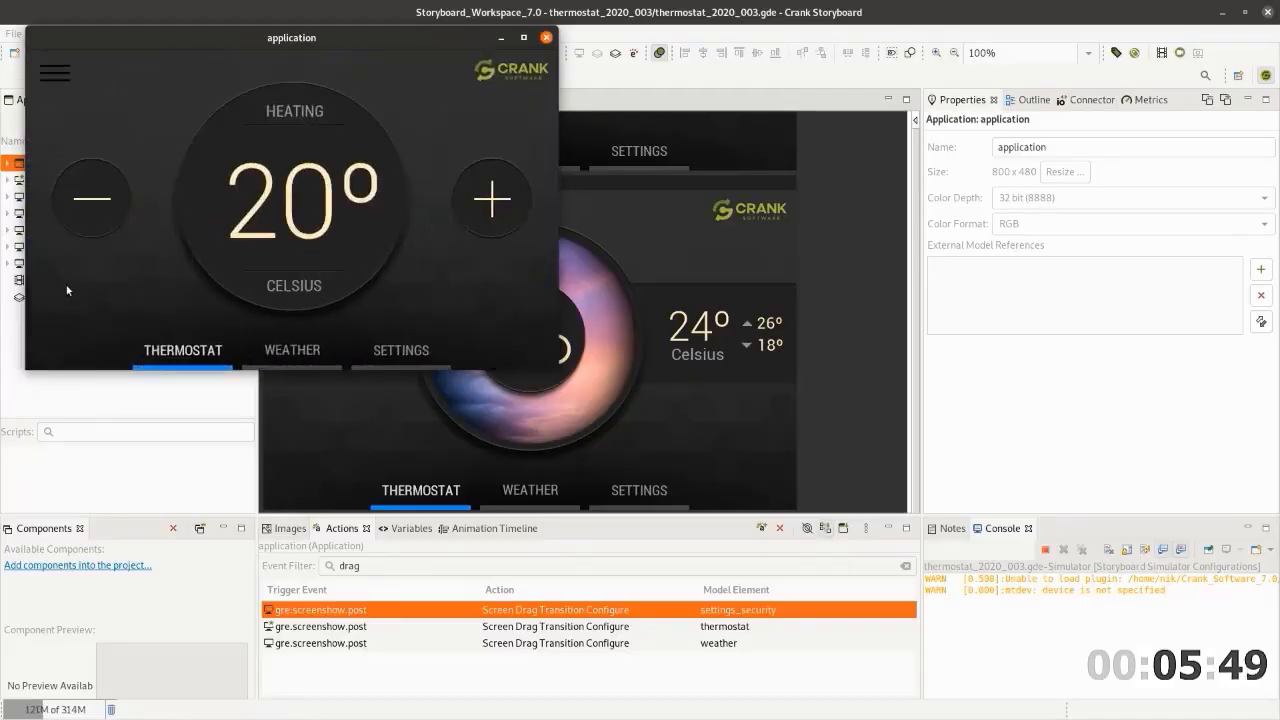
drag(67, 290, 503, 284)
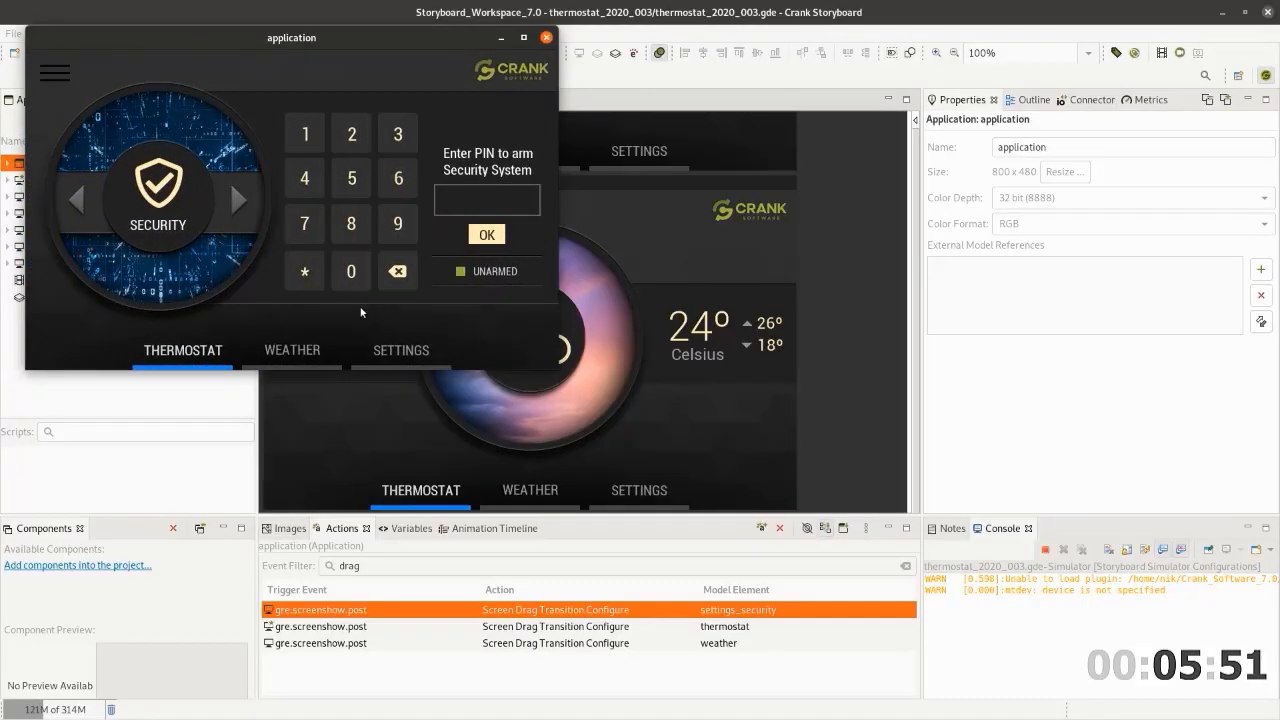
drag(116, 299, 399, 332)
drag(348, 40, 638, 149)
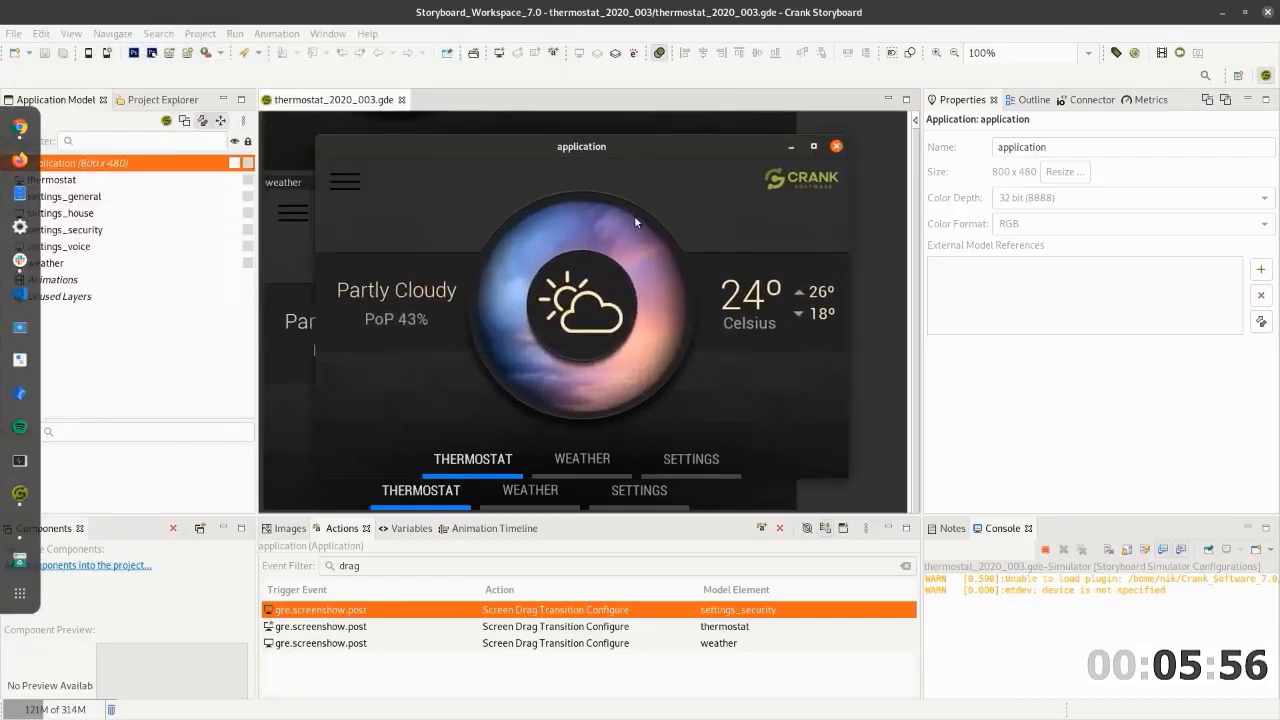
click(836, 146)
Expand scrolling_menu_layer on the thermostat screen and select all its controls from main_menu_control through table_control
scroll(874, 355, up, 20)
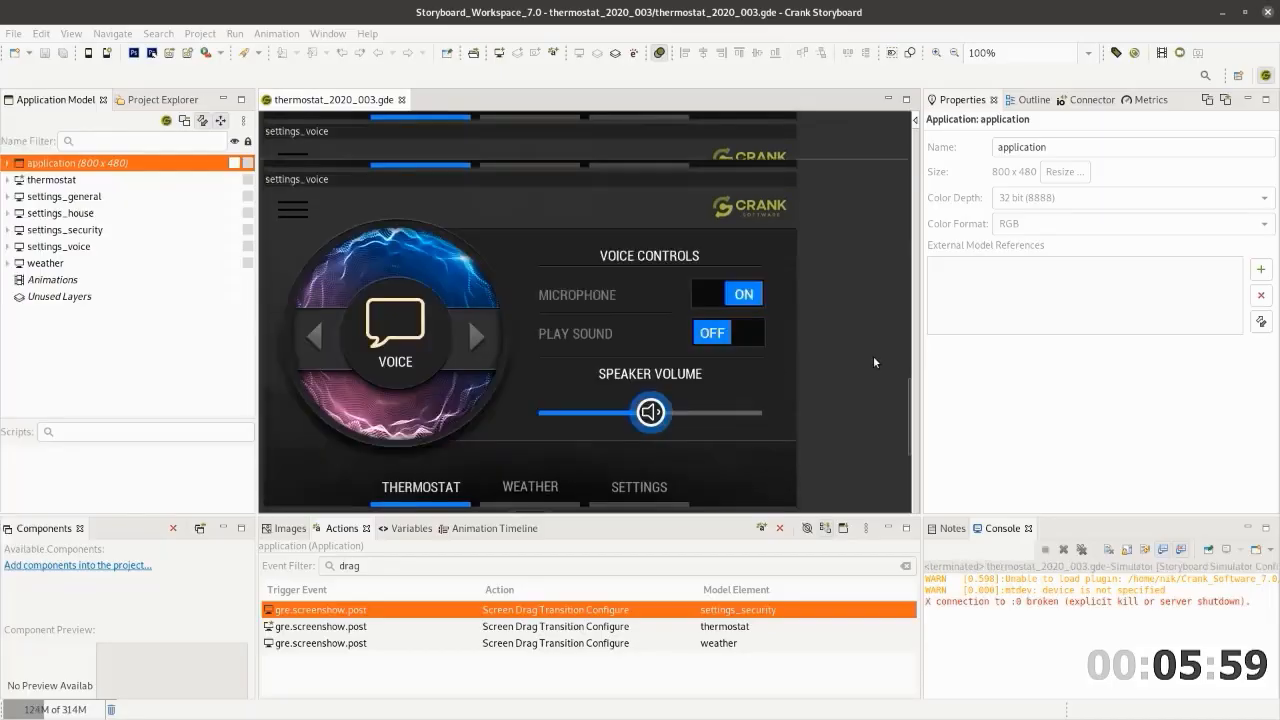
scroll(866, 344, up, 5)
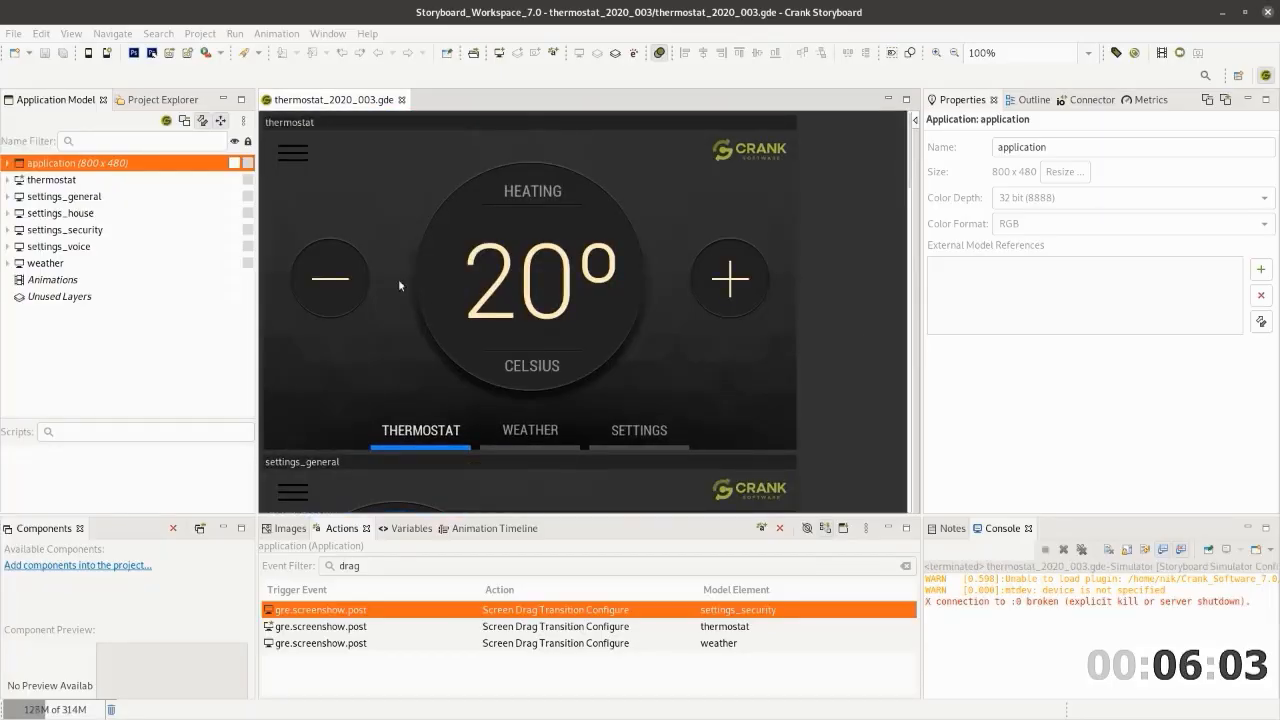
click(285, 156)
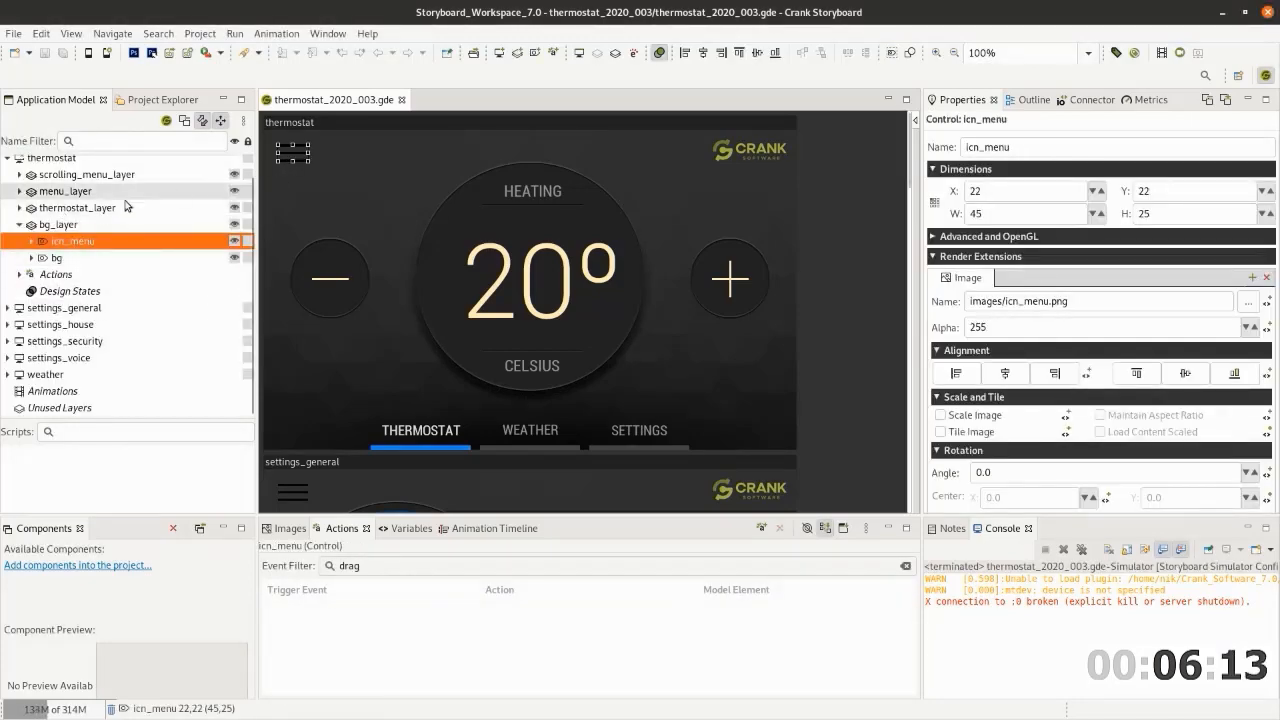
click(50, 176)
click(17, 177)
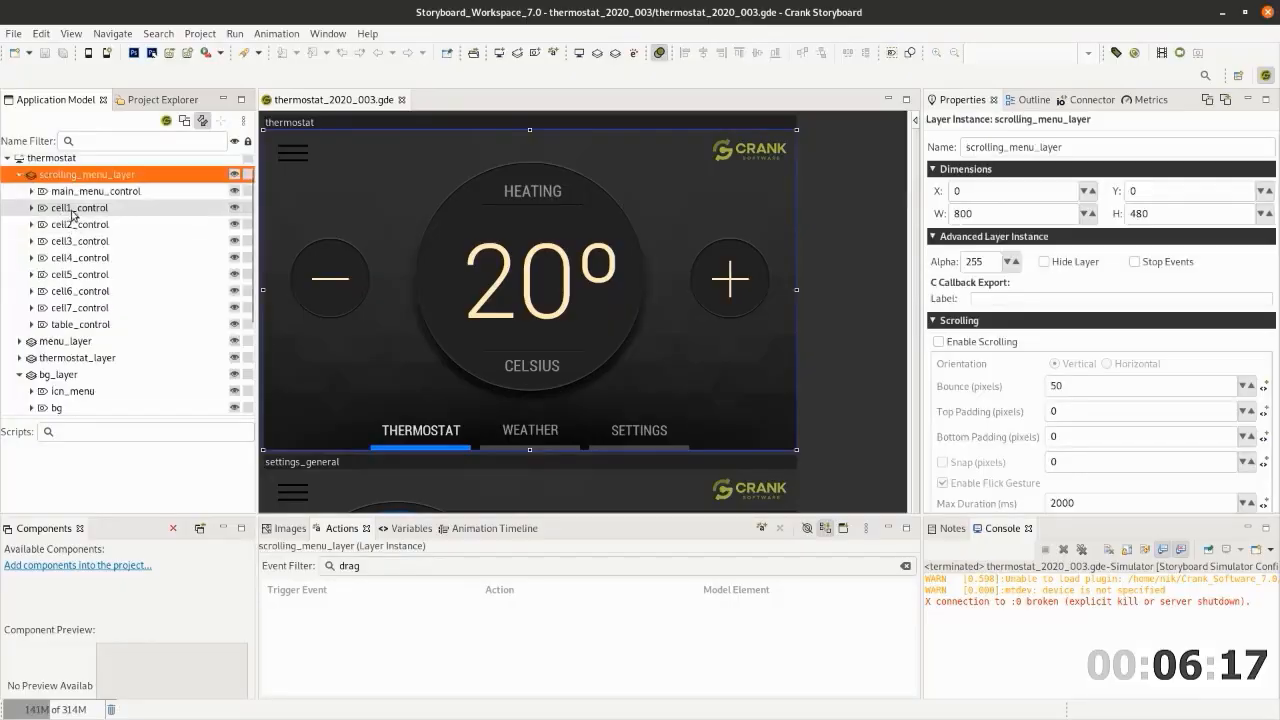
click(80, 192)
shift+click(98, 324)
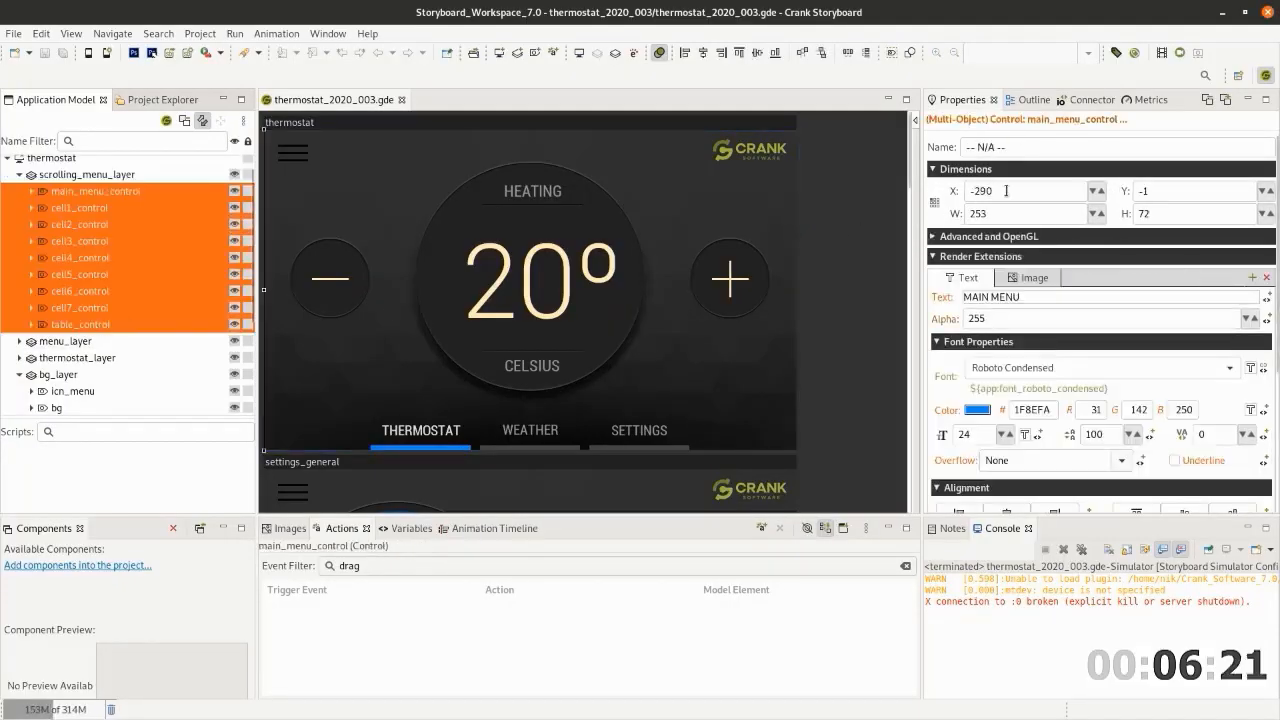
Preview the hidden main menu by setting the selected controls' X position to 0, and return it to -290
drag(1004, 191, 949, 195)
text(0)
key(Return)
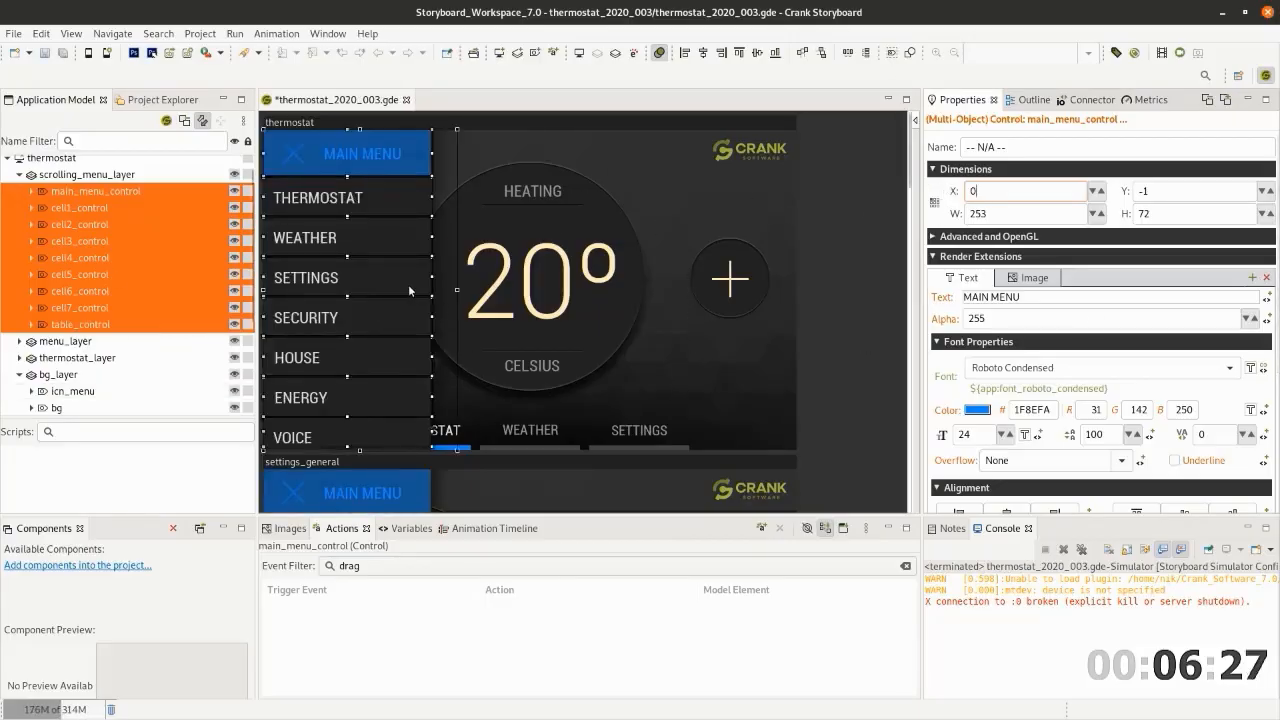
text(-290)
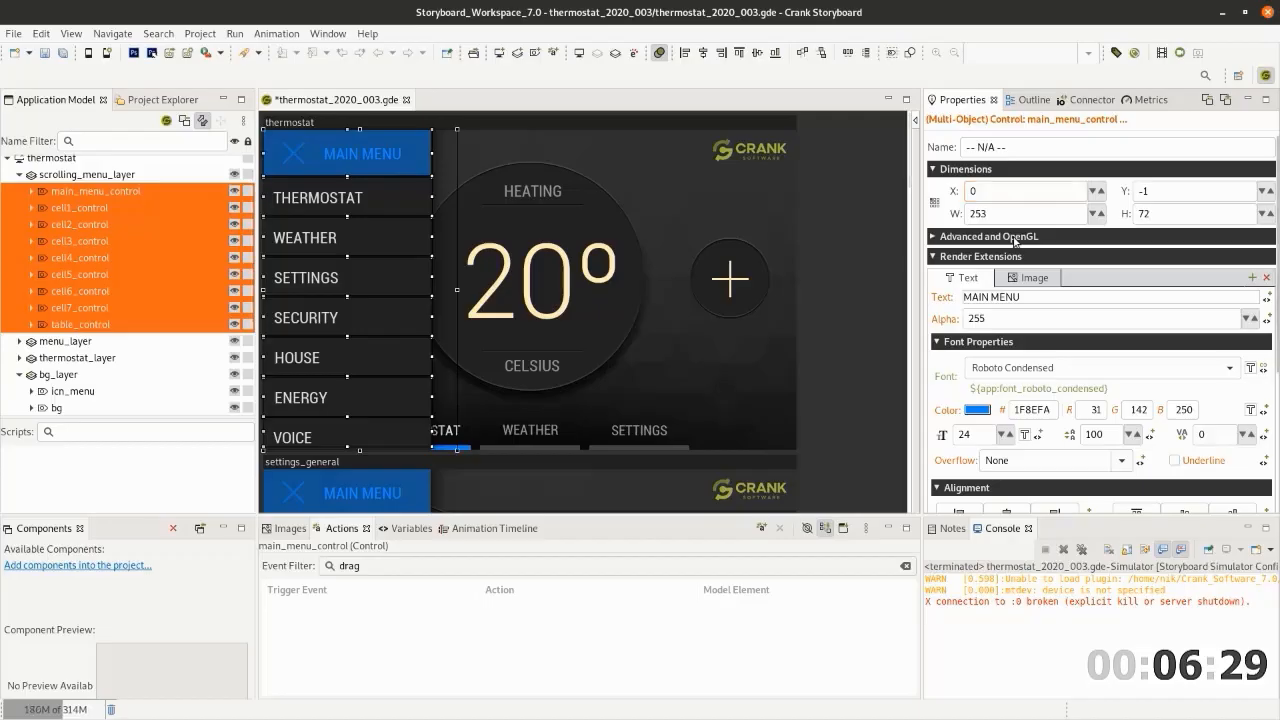
key(Return)
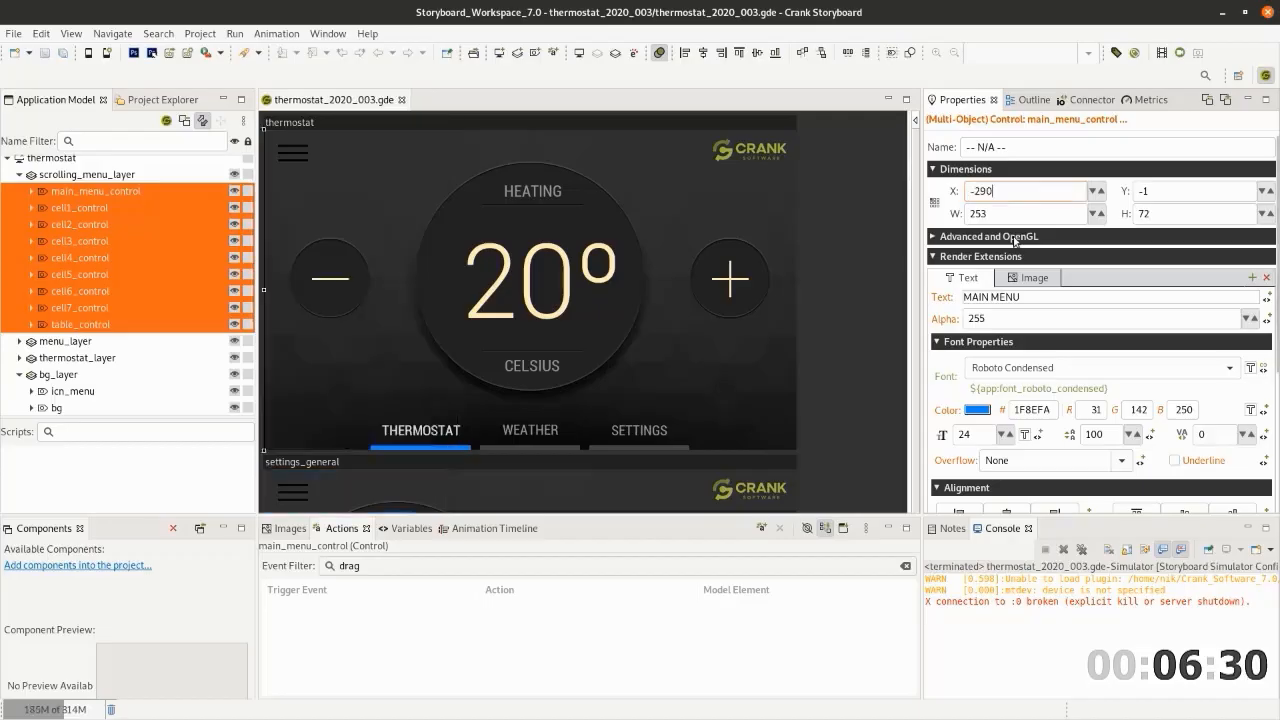
Record an animation that moves the selected scrolling_menu_layer controls to X position 0
click(1181, 53)
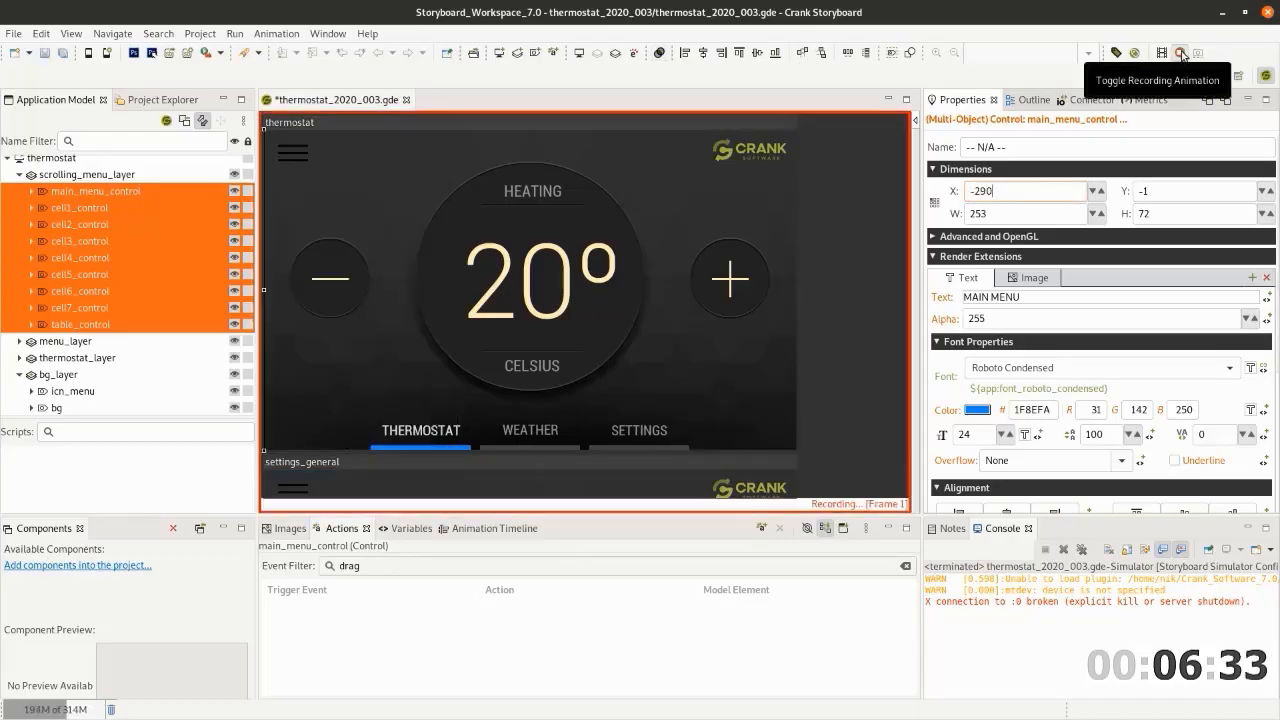
triple_click(997, 192)
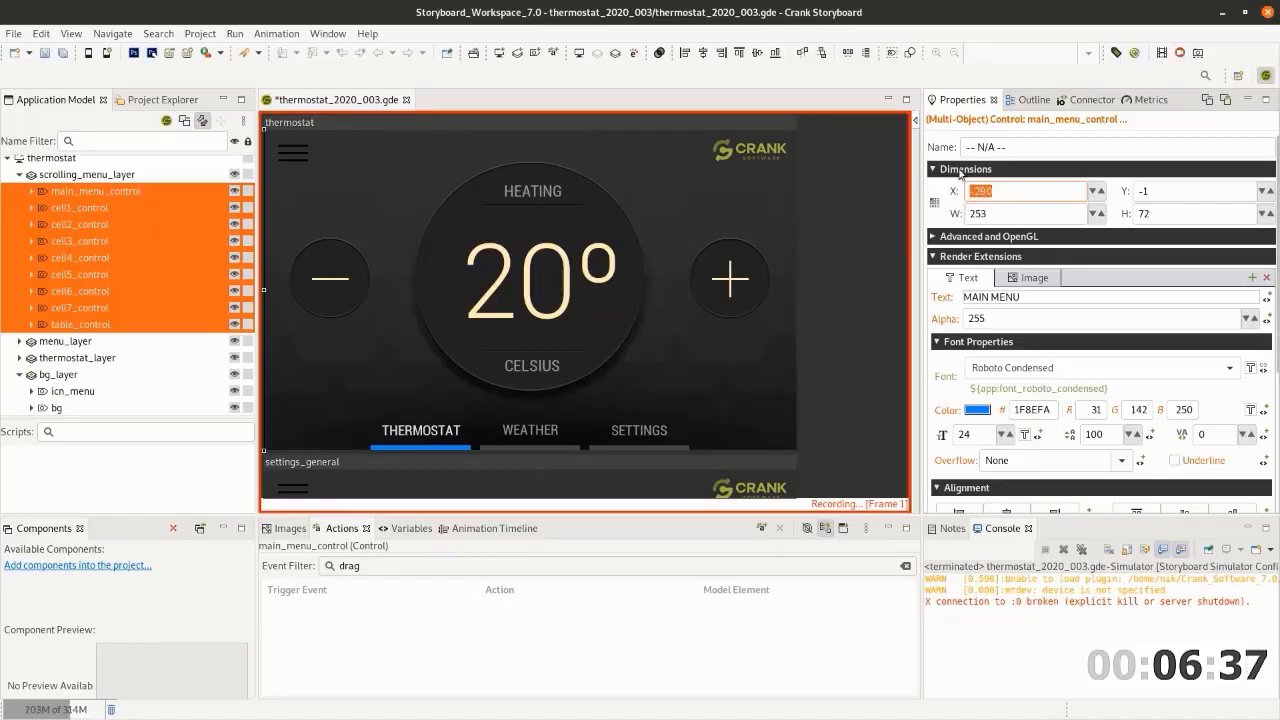
text(0)
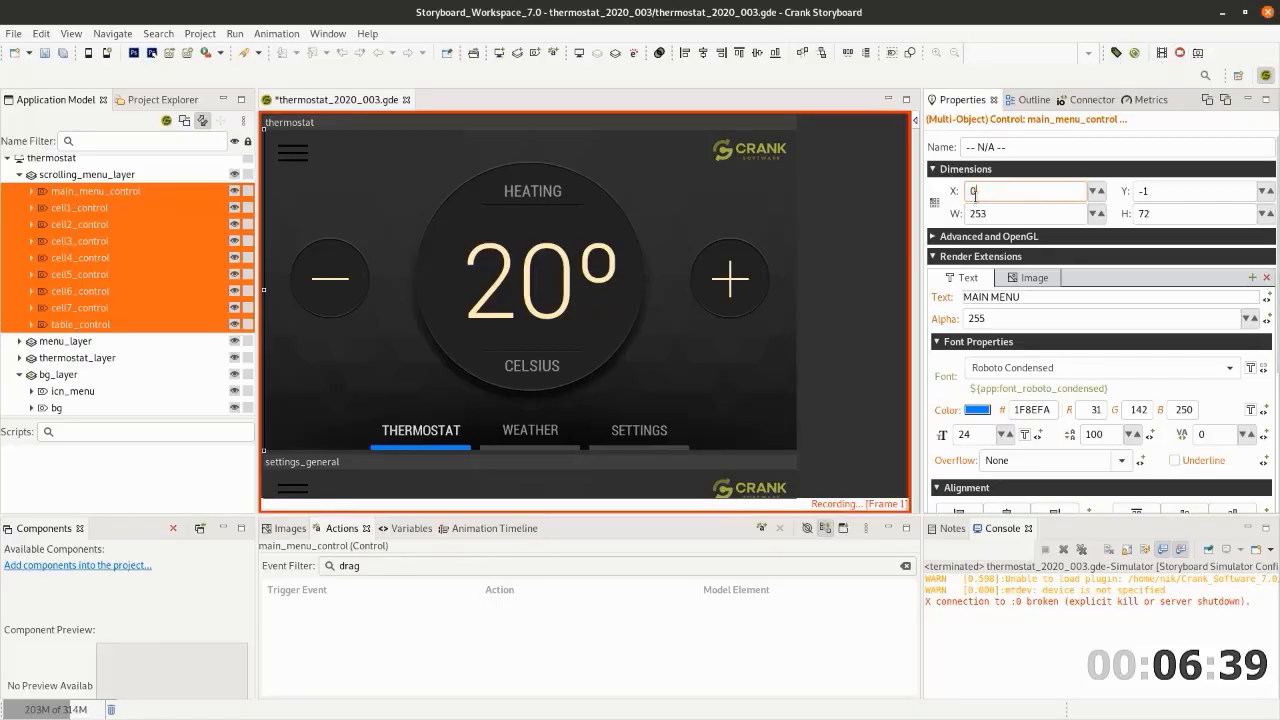
key(Return)
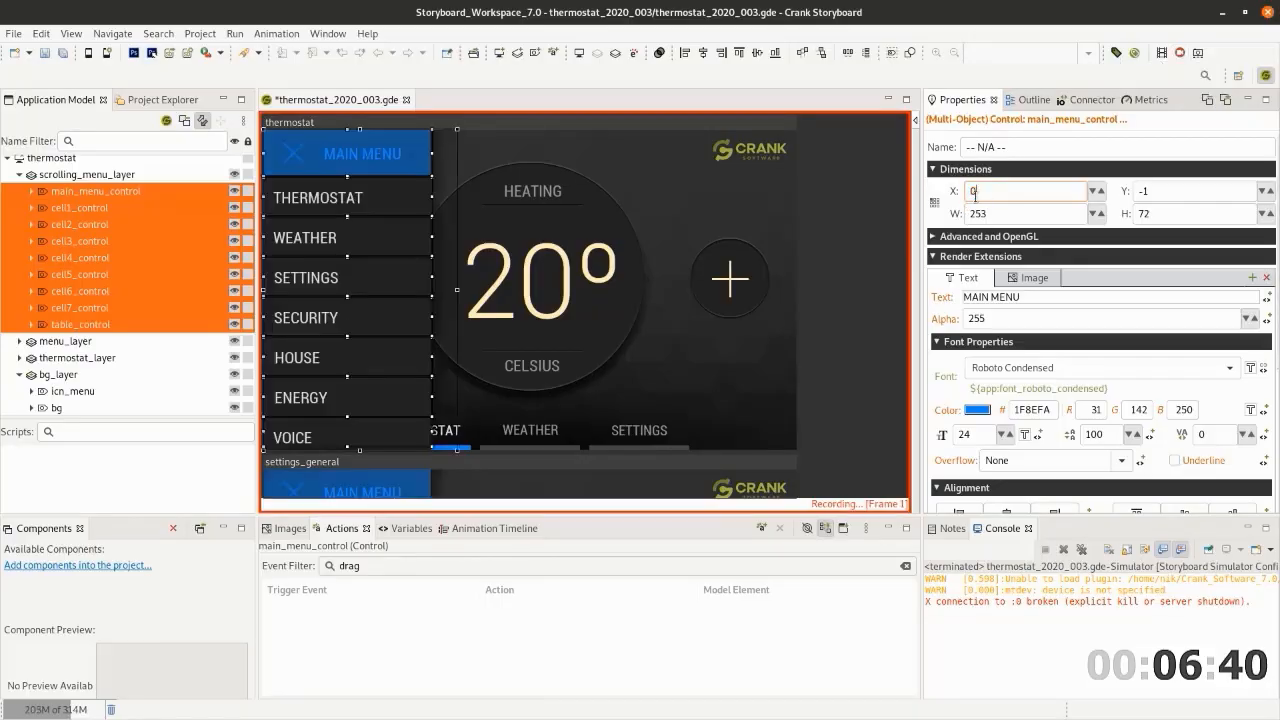
click(1179, 54)
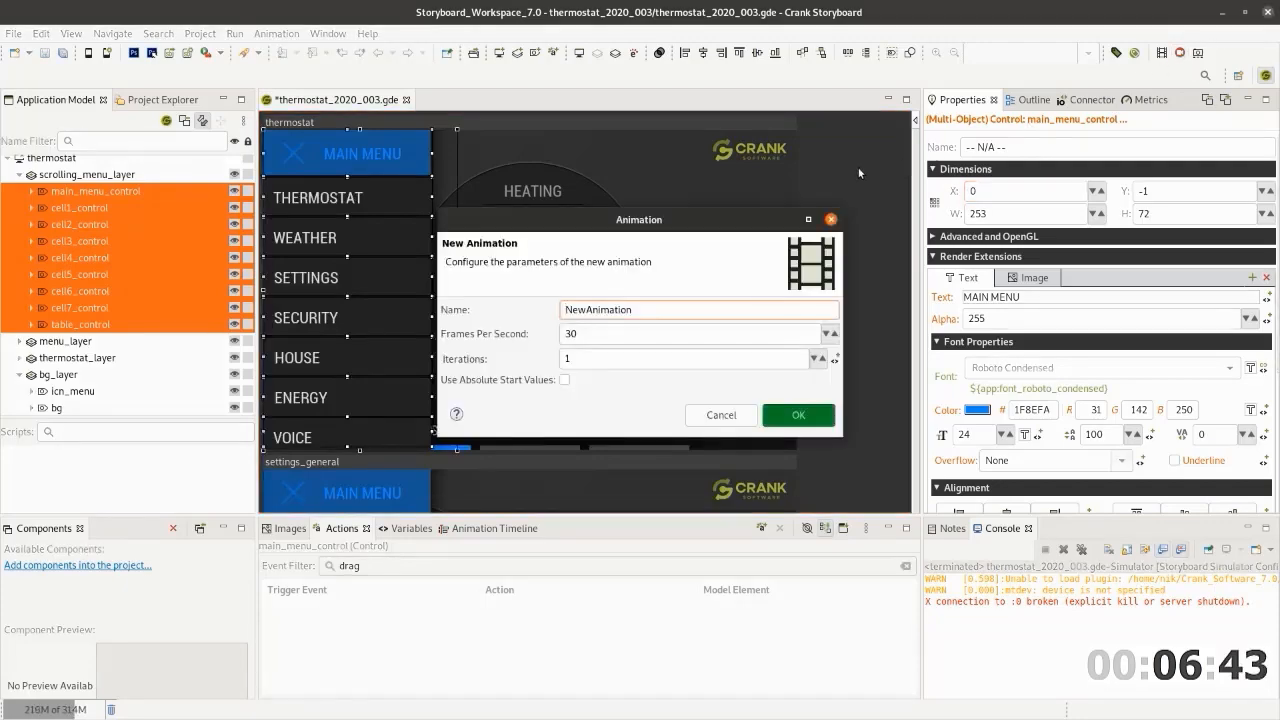
Name the recorded animation MenuOpen, enable absolute start values, and create it at 30 frames per second with 1 iteration
double_click(644, 309)
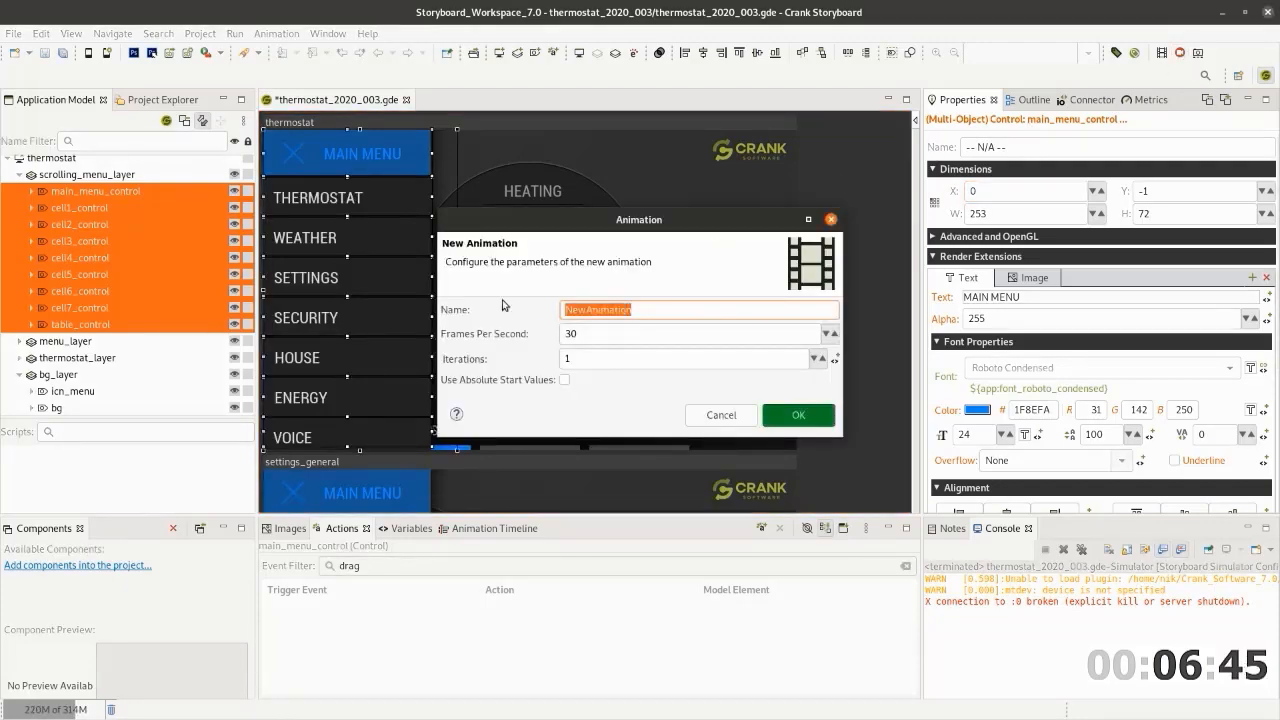
text(MenuOpe)
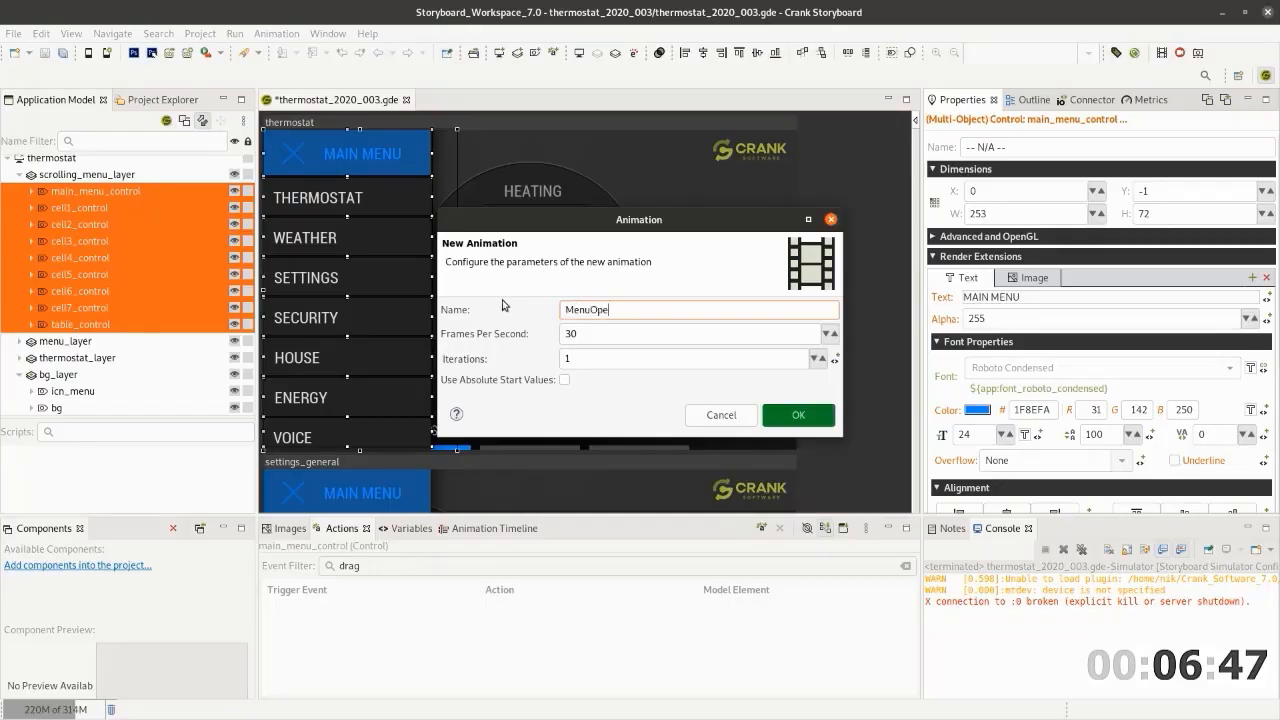
text(n)
click(564, 381)
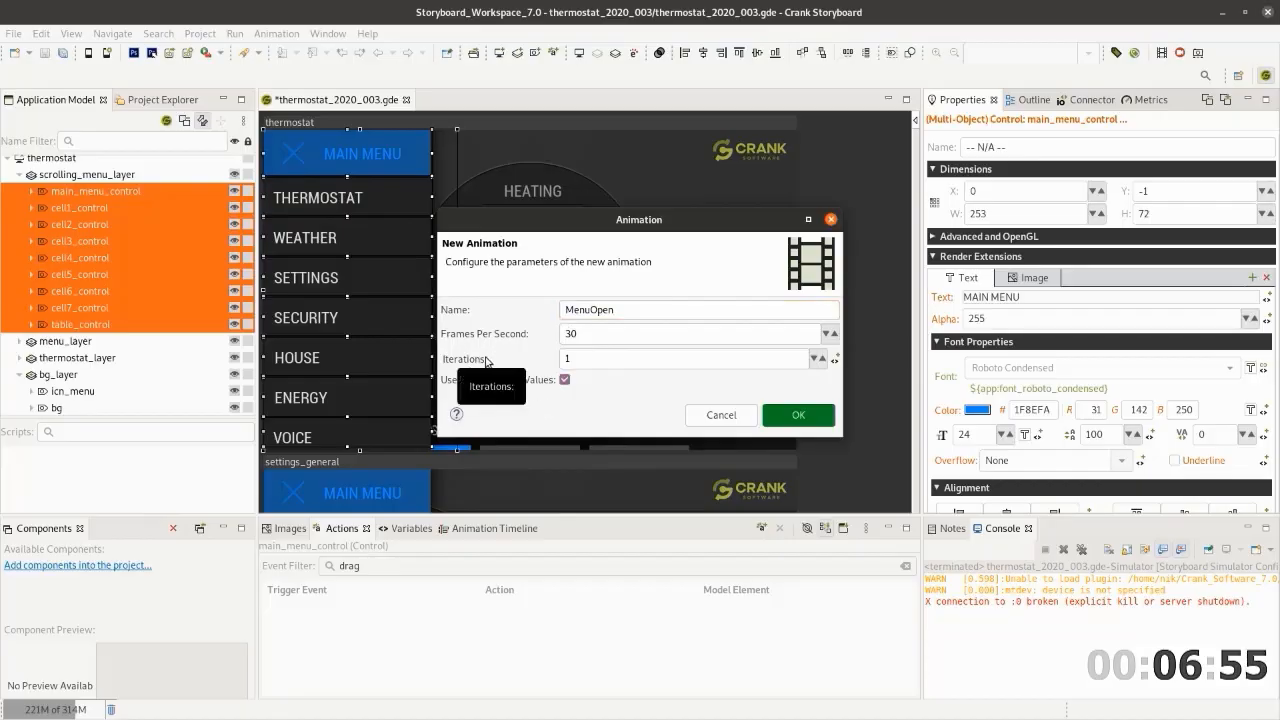
click(799, 416)
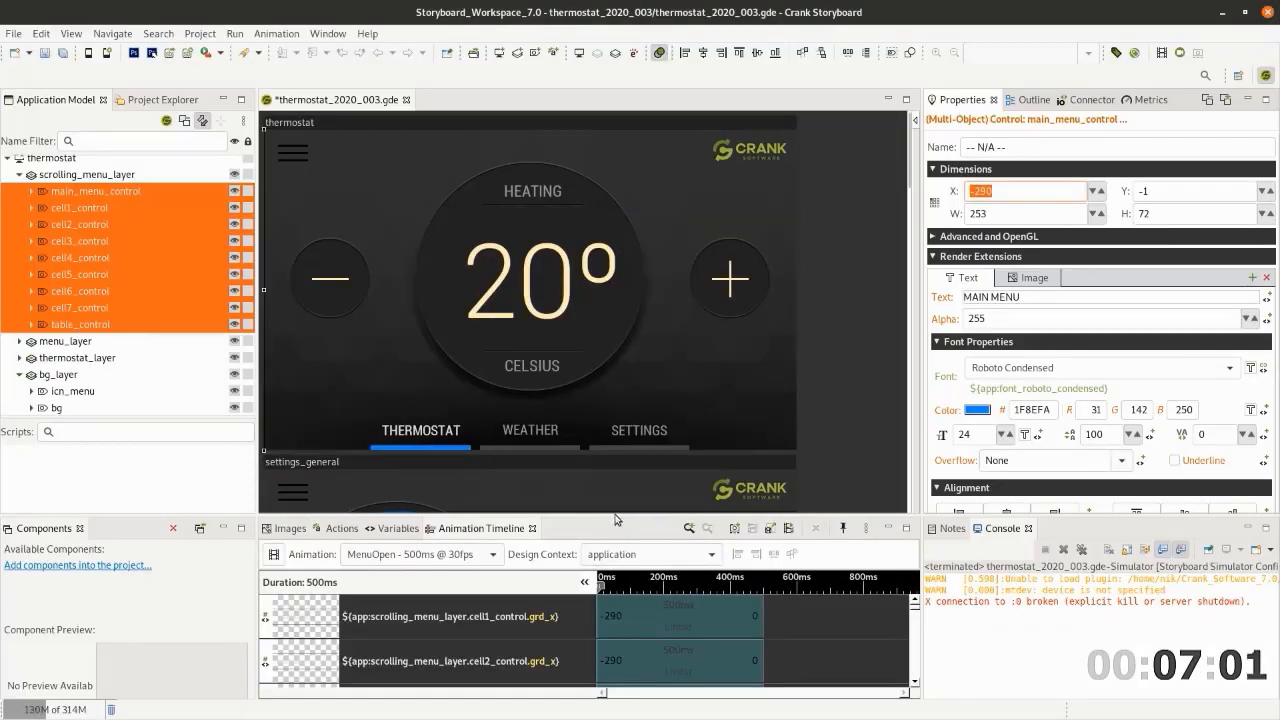
Enlarge the animation timeline, preview MenuOpen, scrub it back to the first frame, and close the preview
drag(615, 517, 603, 351)
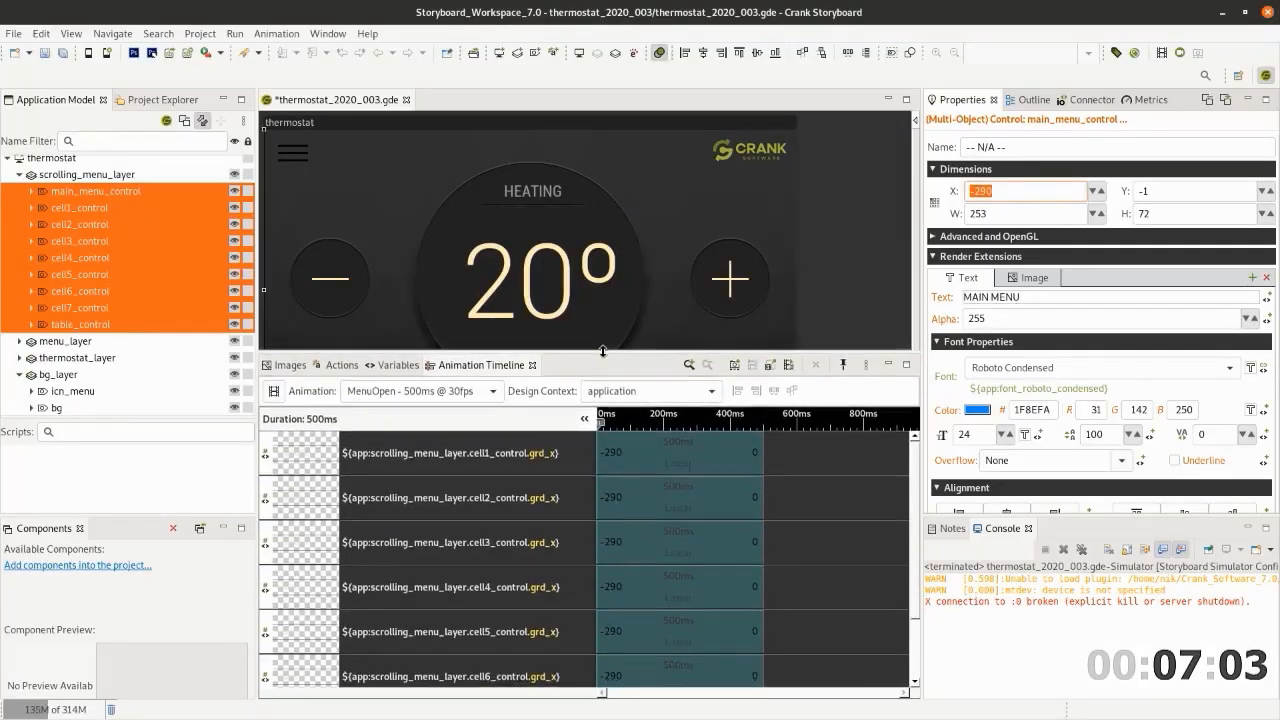
click(789, 366)
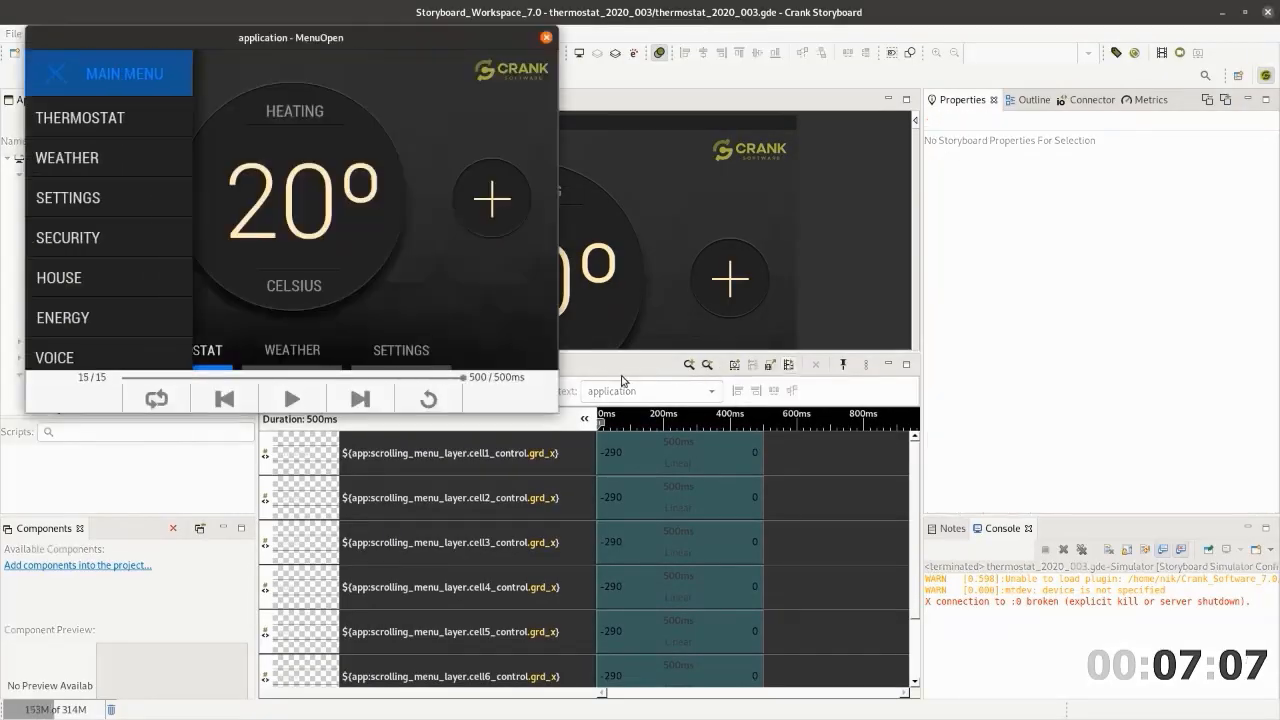
drag(463, 381, 135, 377)
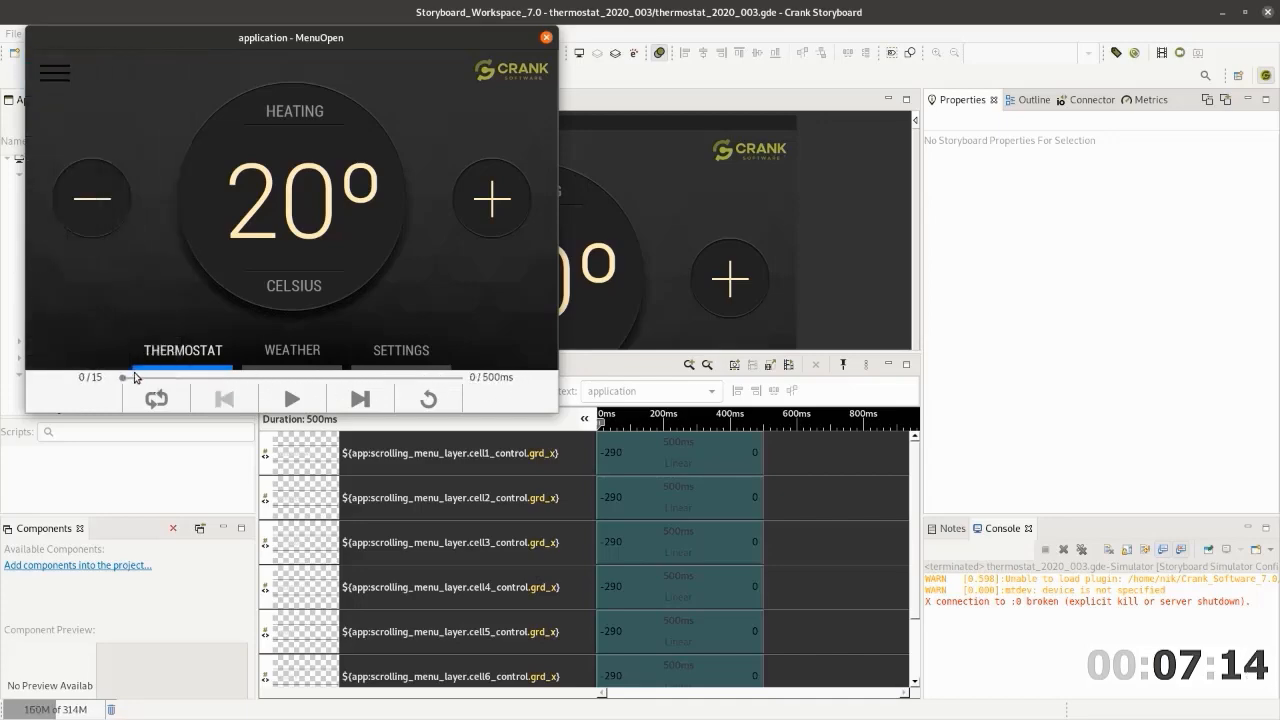
click(546, 37)
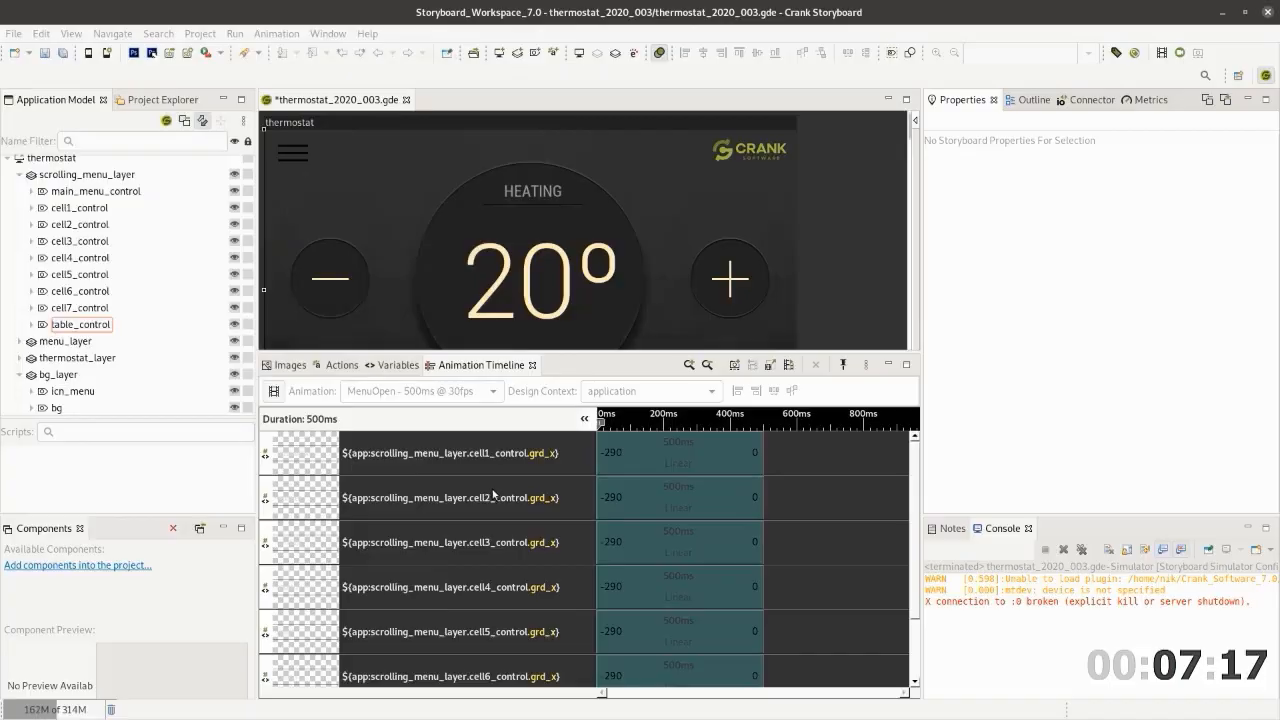
Select the MenuOpen steps of cell1_control through cell7_control and delay them together to start at about 106 ms
click(625, 453)
ctrl+click(632, 480)
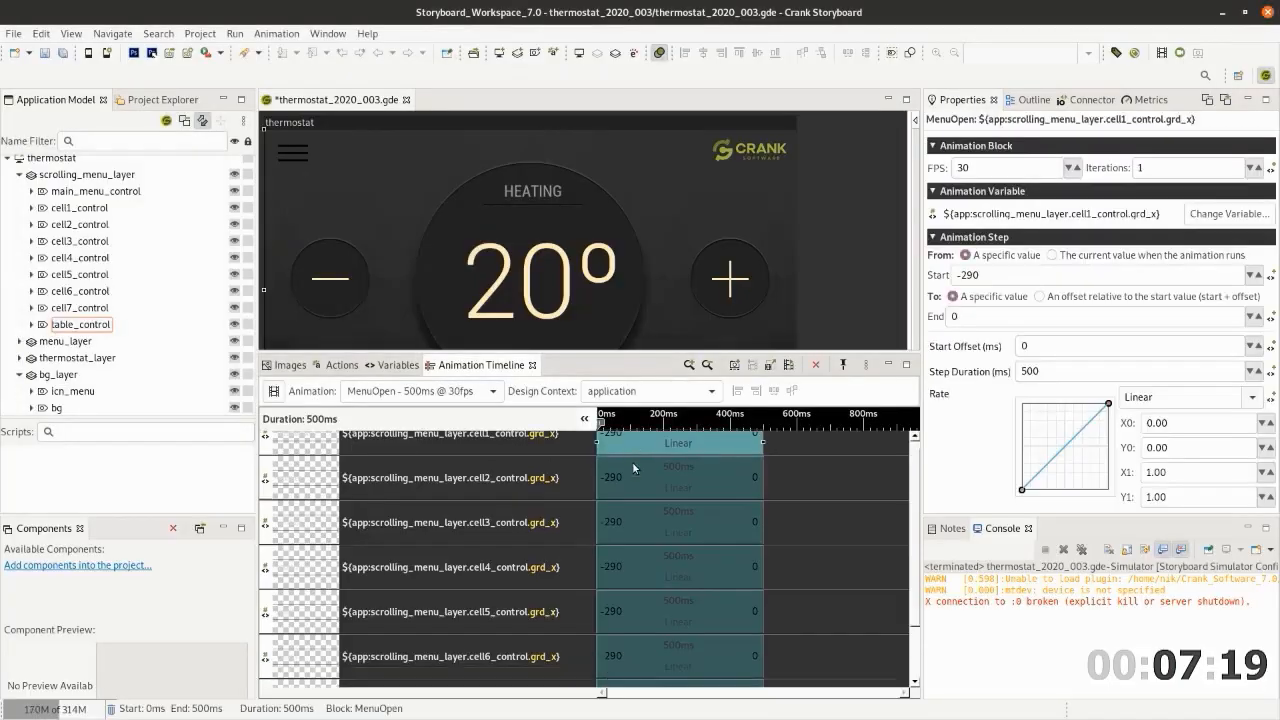
ctrl+click(640, 522)
ctrl+click(642, 567)
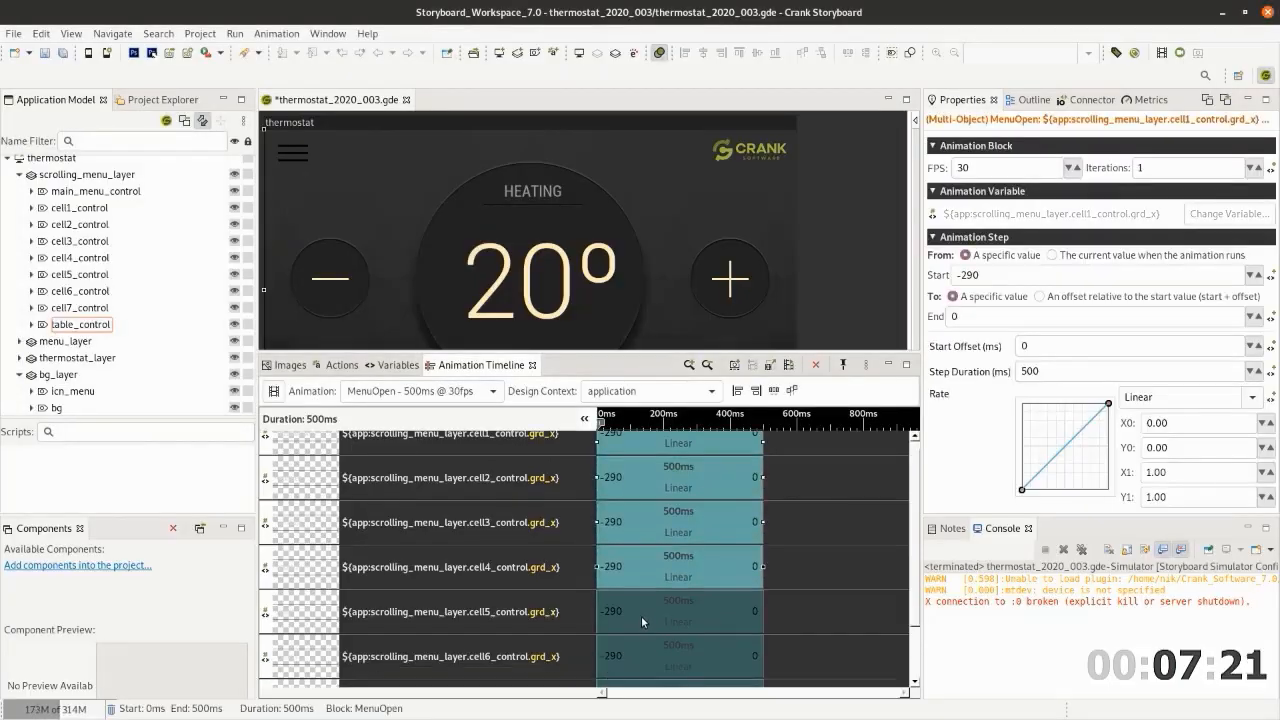
ctrl+click(641, 612)
scroll(641, 616, down, 3)
ctrl+click(631, 537)
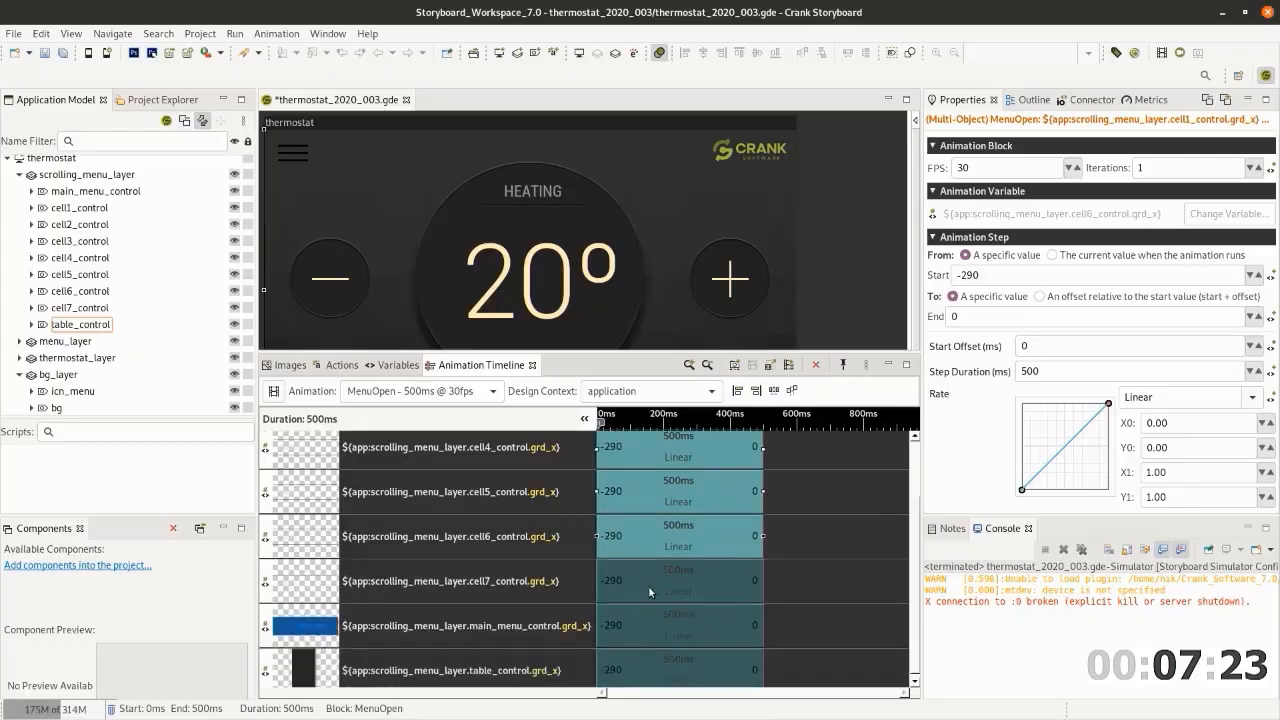
ctrl+click(648, 585)
scroll(649, 586, down, 1)
scroll(649, 606, up, 5)
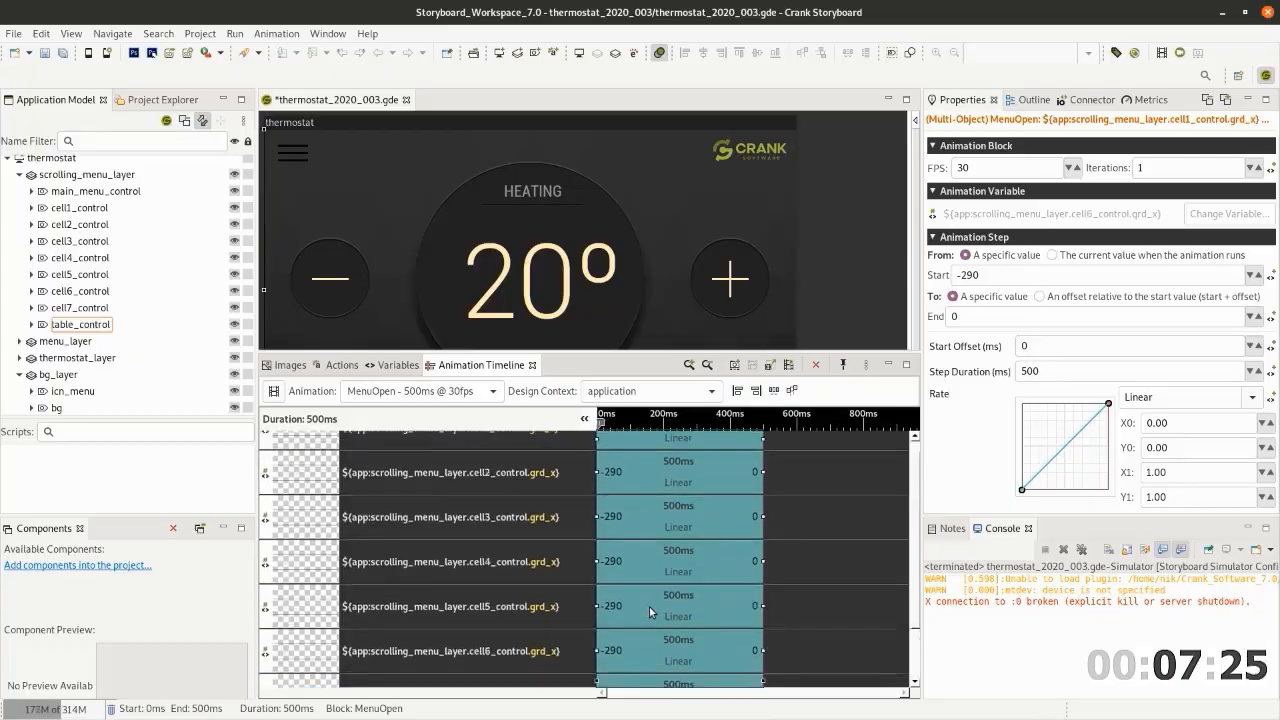
drag(621, 469, 656, 466)
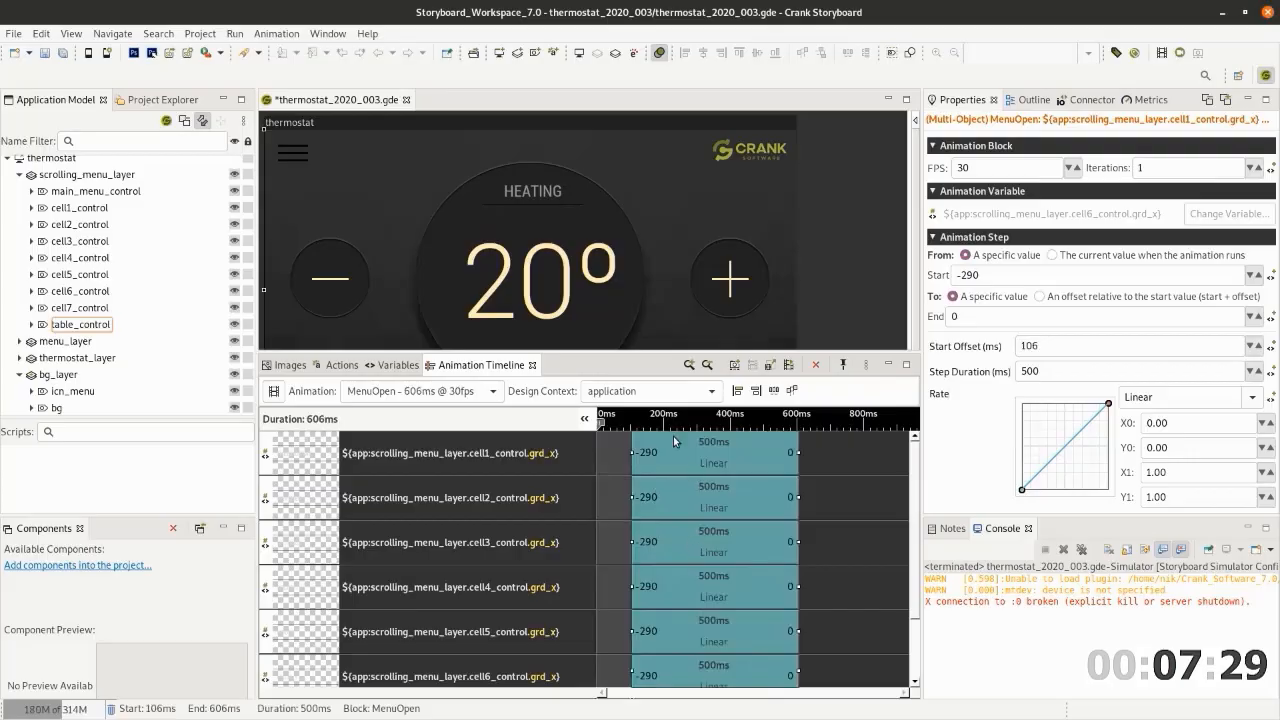
Stagger the cell2_control through cell7_control steps so each starts about 100 ms after the previous one, with cell7_control at 738 ms
ctrl+click(671, 456)
drag(665, 509, 694, 512)
ctrl+click(694, 512)
drag(708, 559, 795, 634)
ctrl+click(740, 558)
ctrl+click(758, 597)
ctrl+click(775, 632)
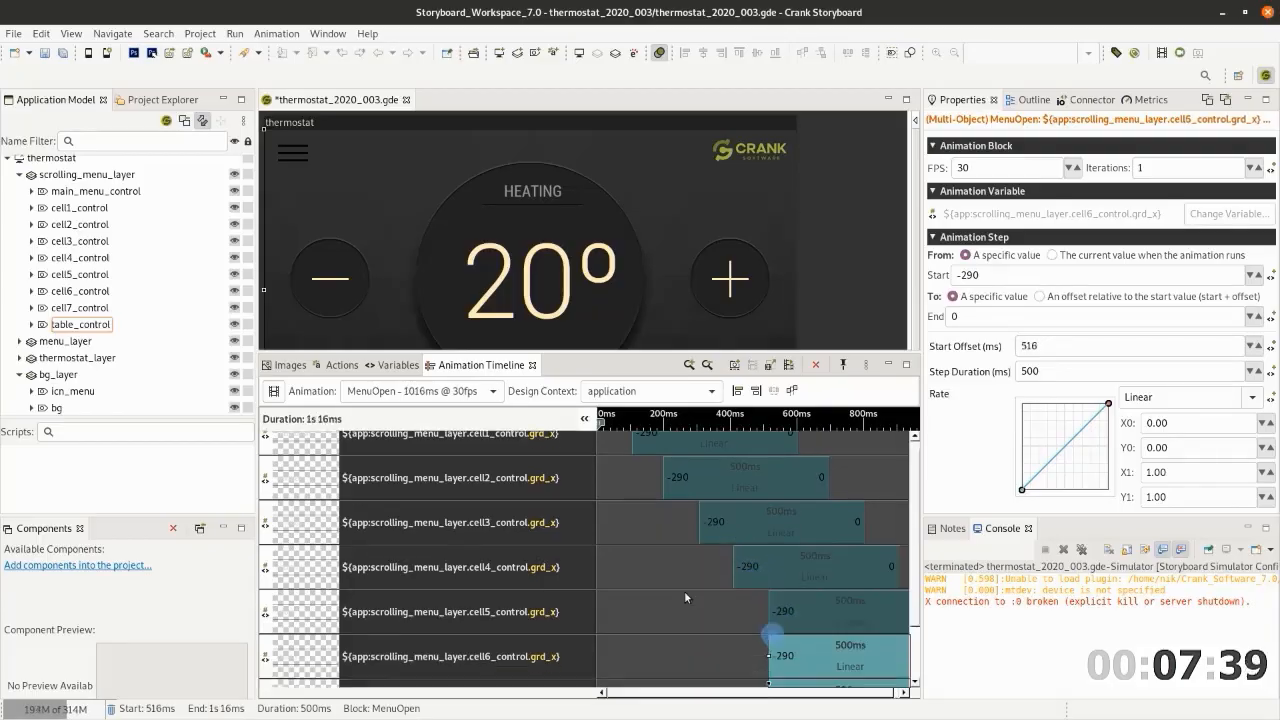
scroll(682, 592, down, 2)
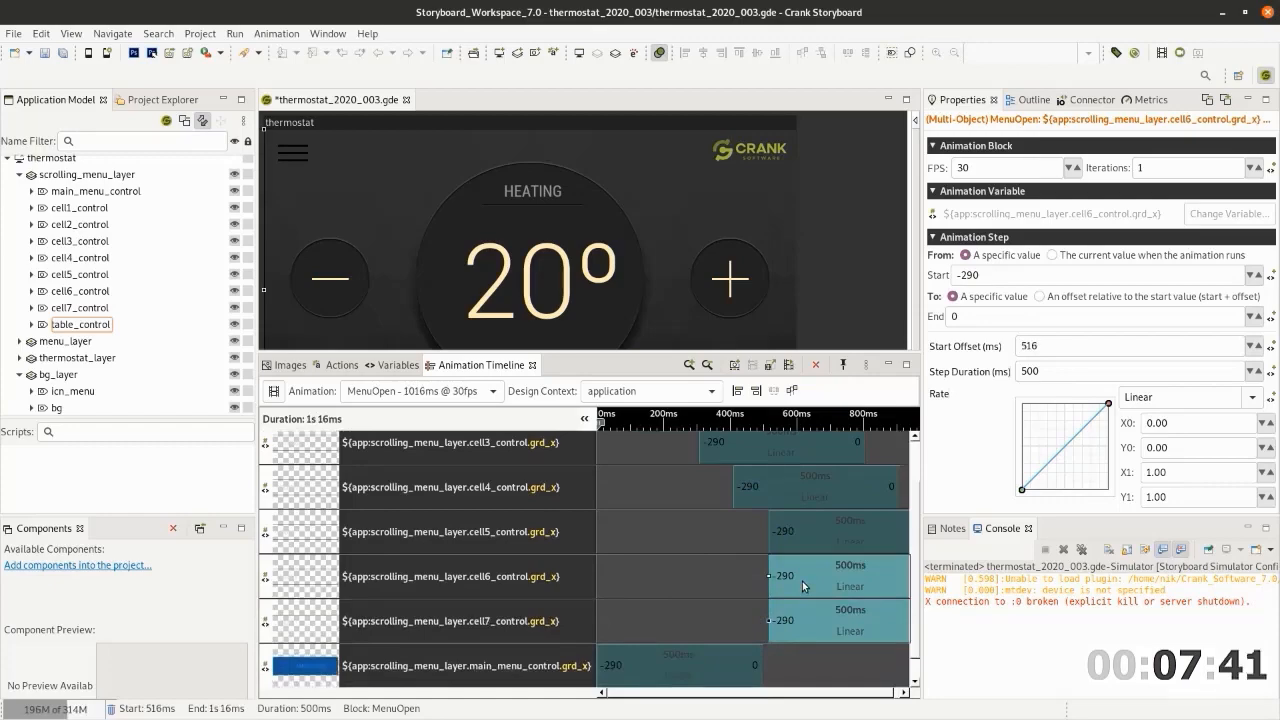
drag(802, 585, 883, 622)
click(836, 614)
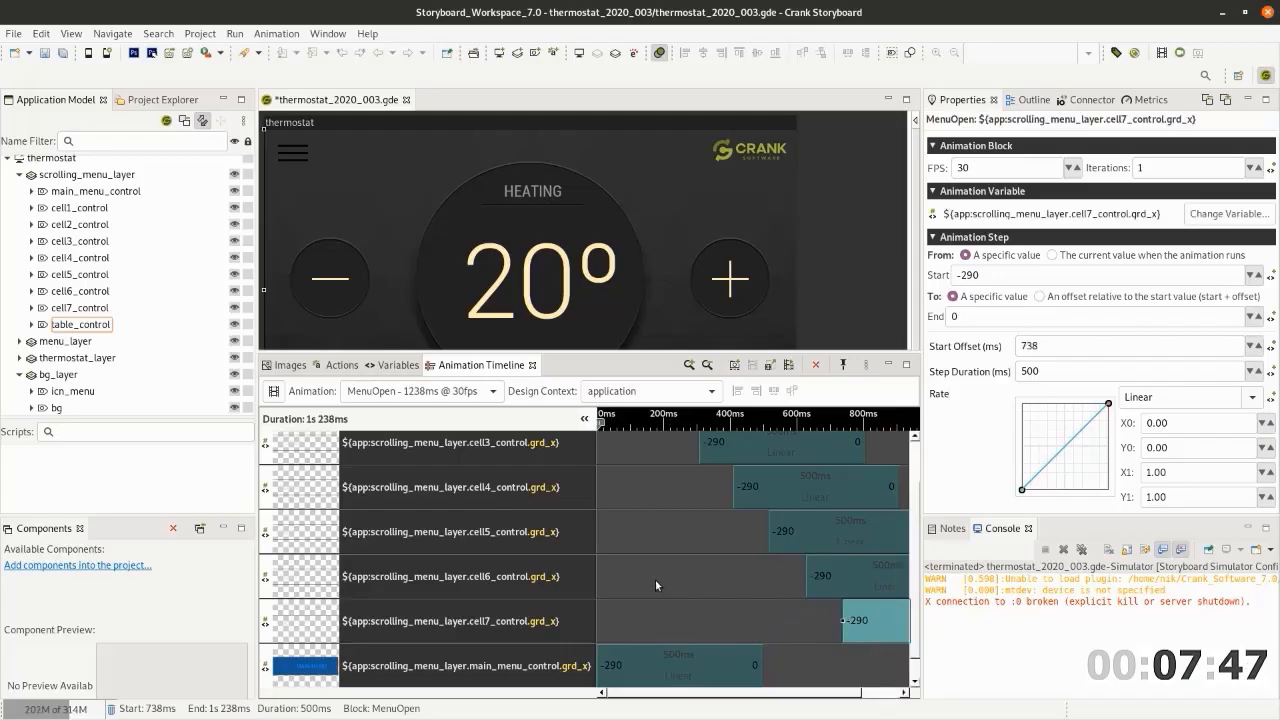
Preview the staggered MenuOpen animation, scrub back through it, and return to the list of animations
scroll(648, 500, up, 2)
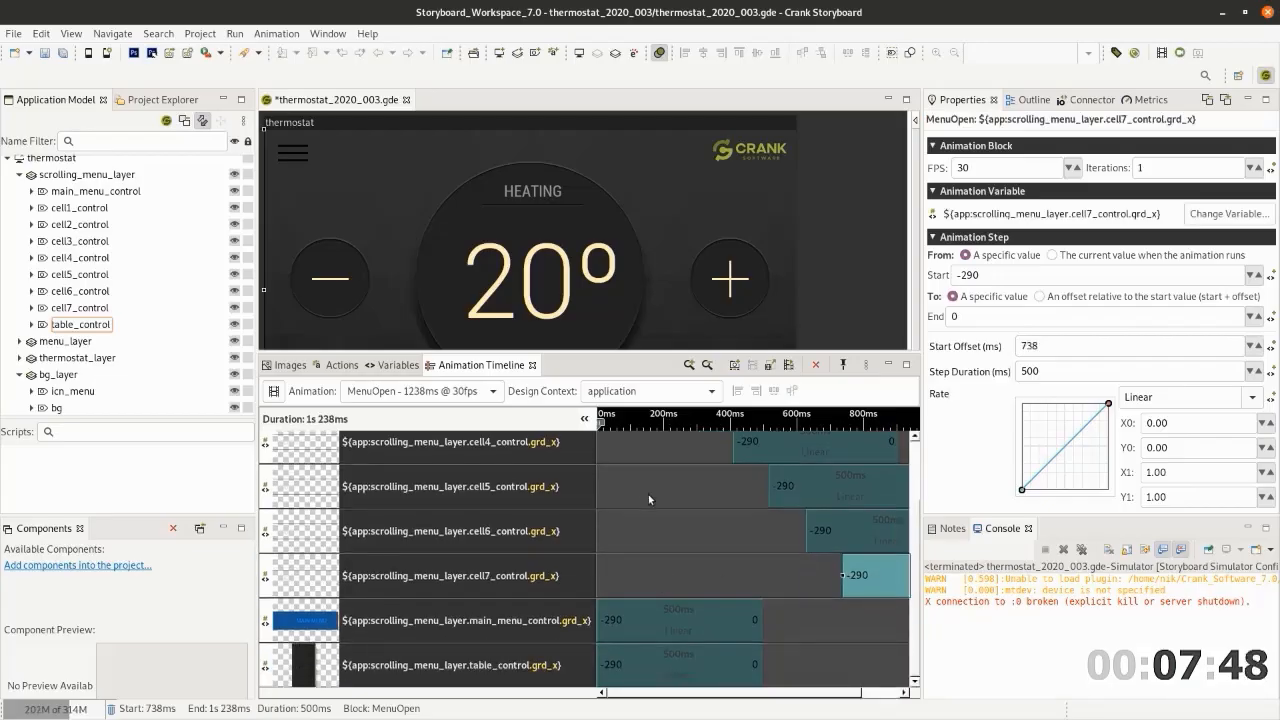
click(790, 366)
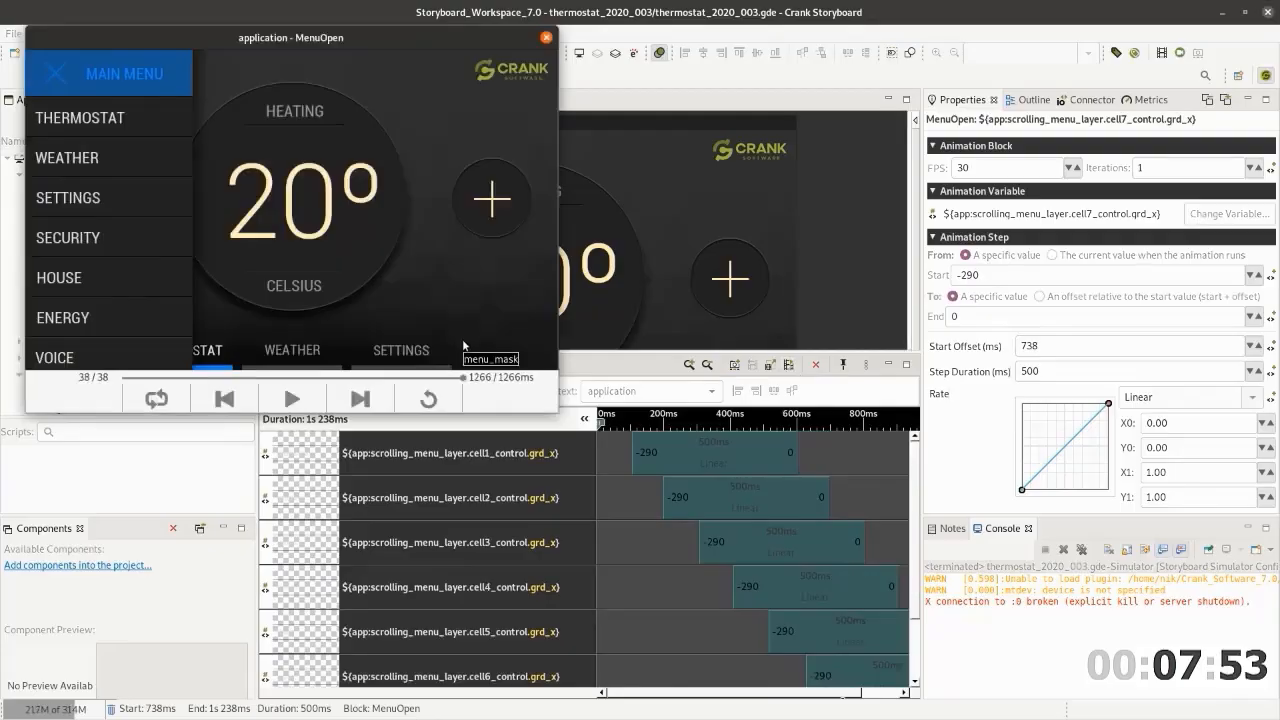
drag(463, 378, 362, 381)
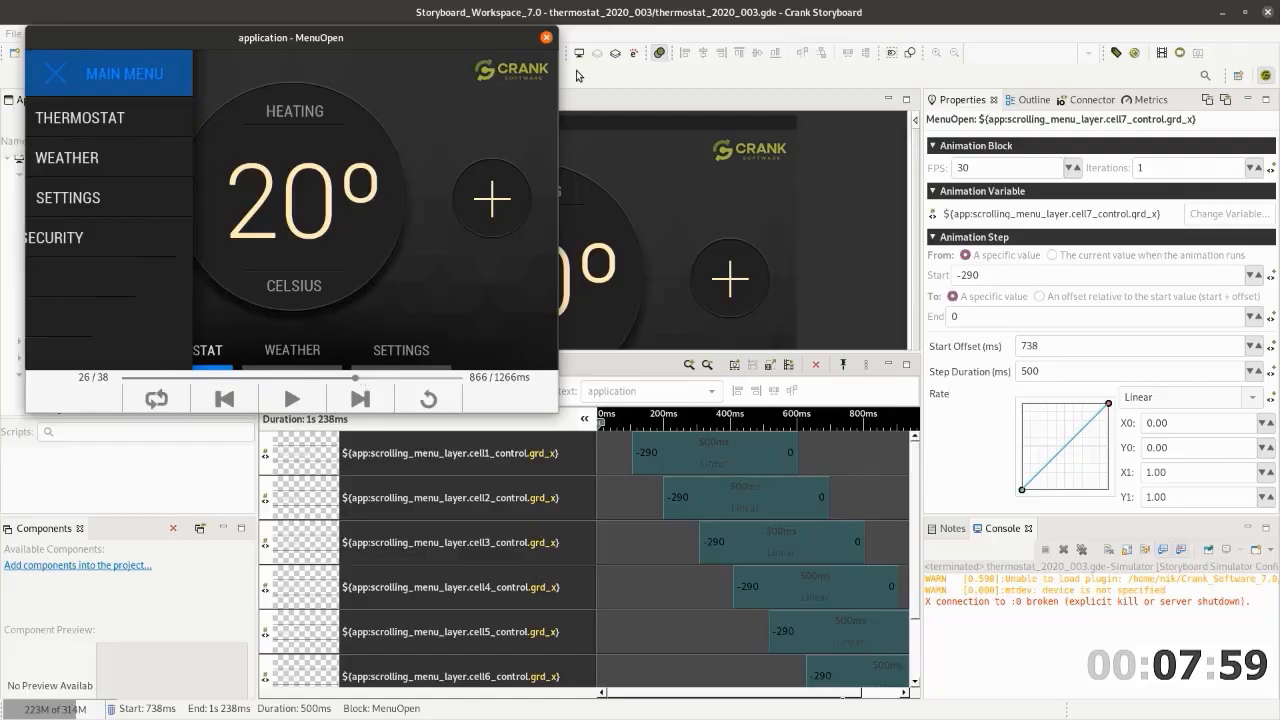
click(546, 37)
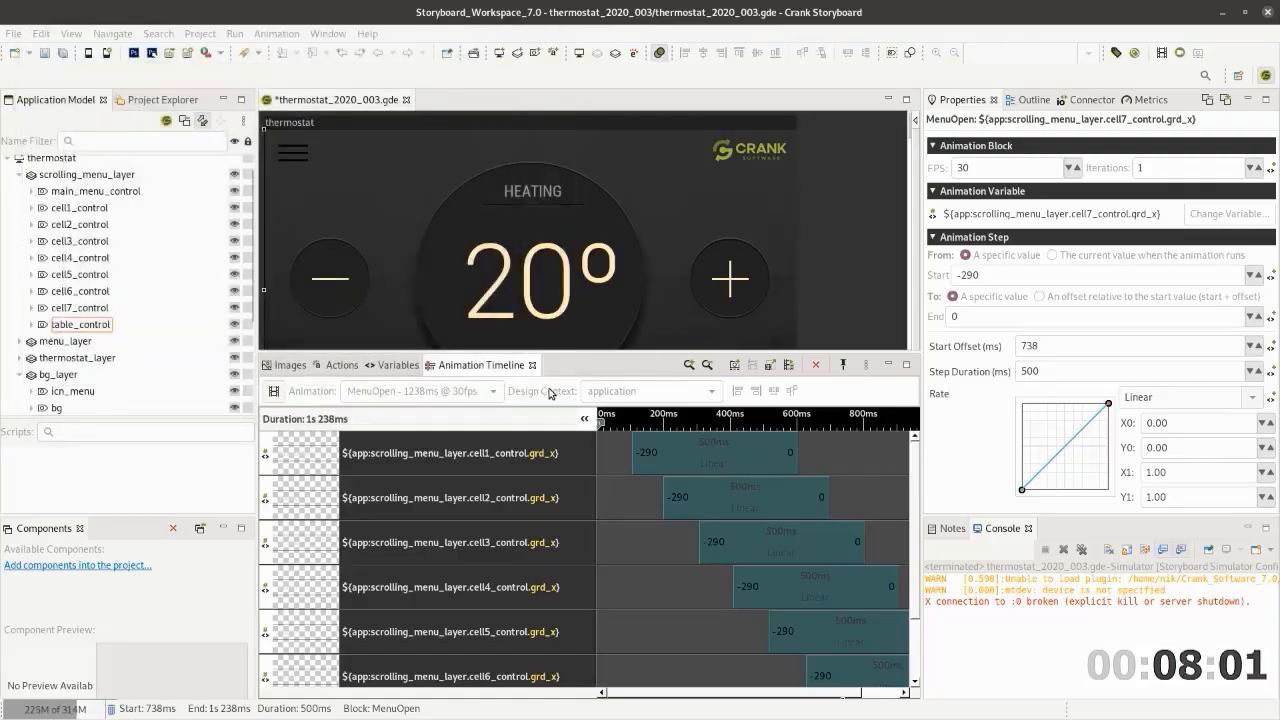
drag(562, 352, 562, 469)
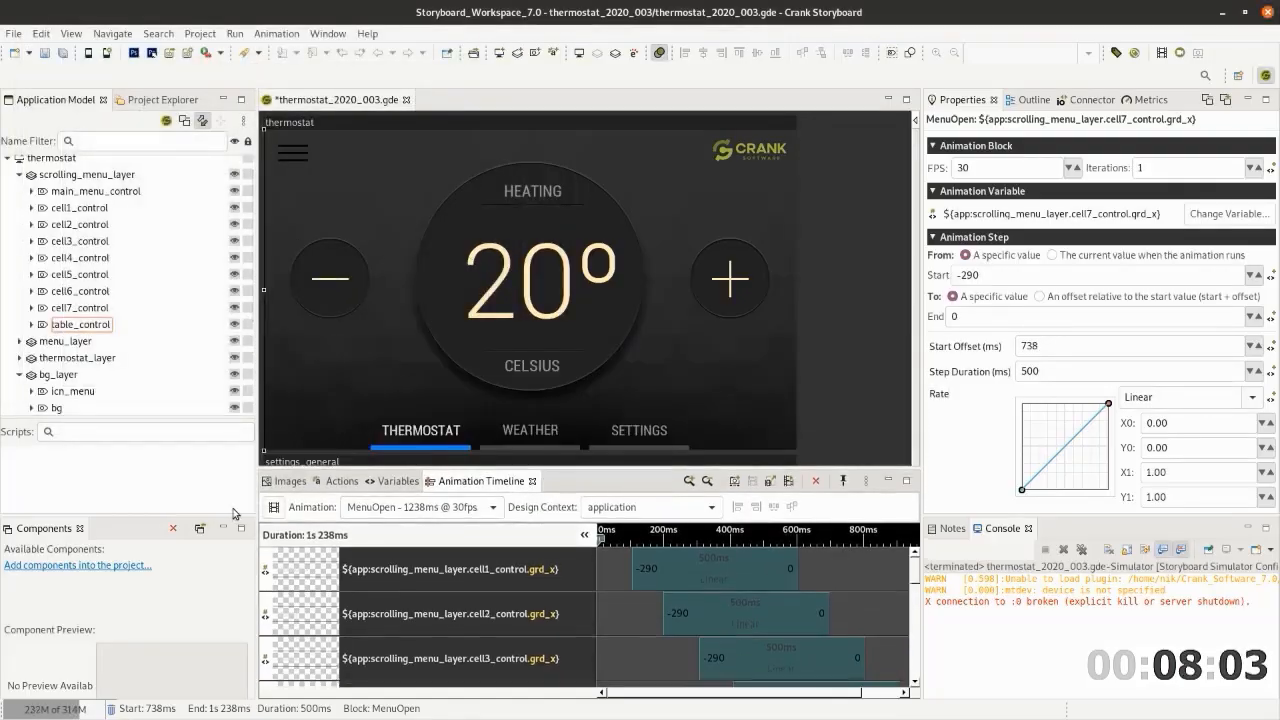
click(273, 507)
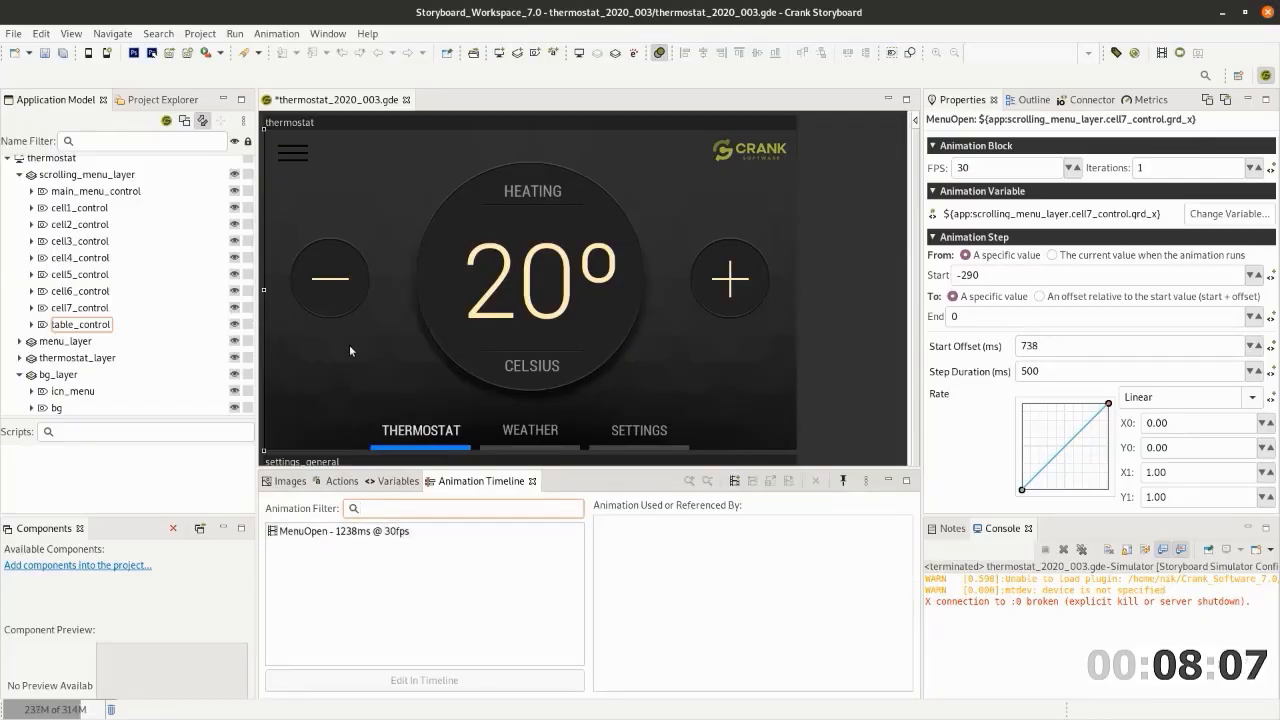
Add a Touch-triggered Animation action to icn_menu on the thermostat screen that runs MenuOpen
click(291, 155)
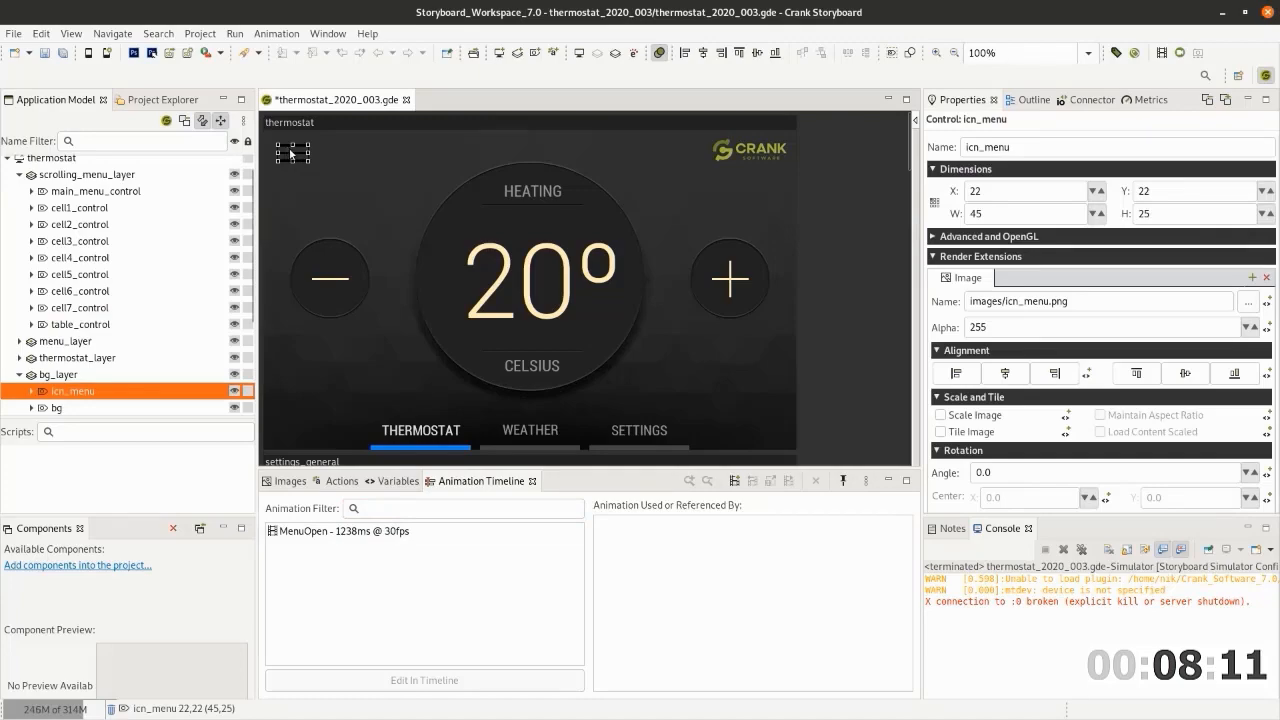
right_click(289, 152)
mouse_move(355, 168)
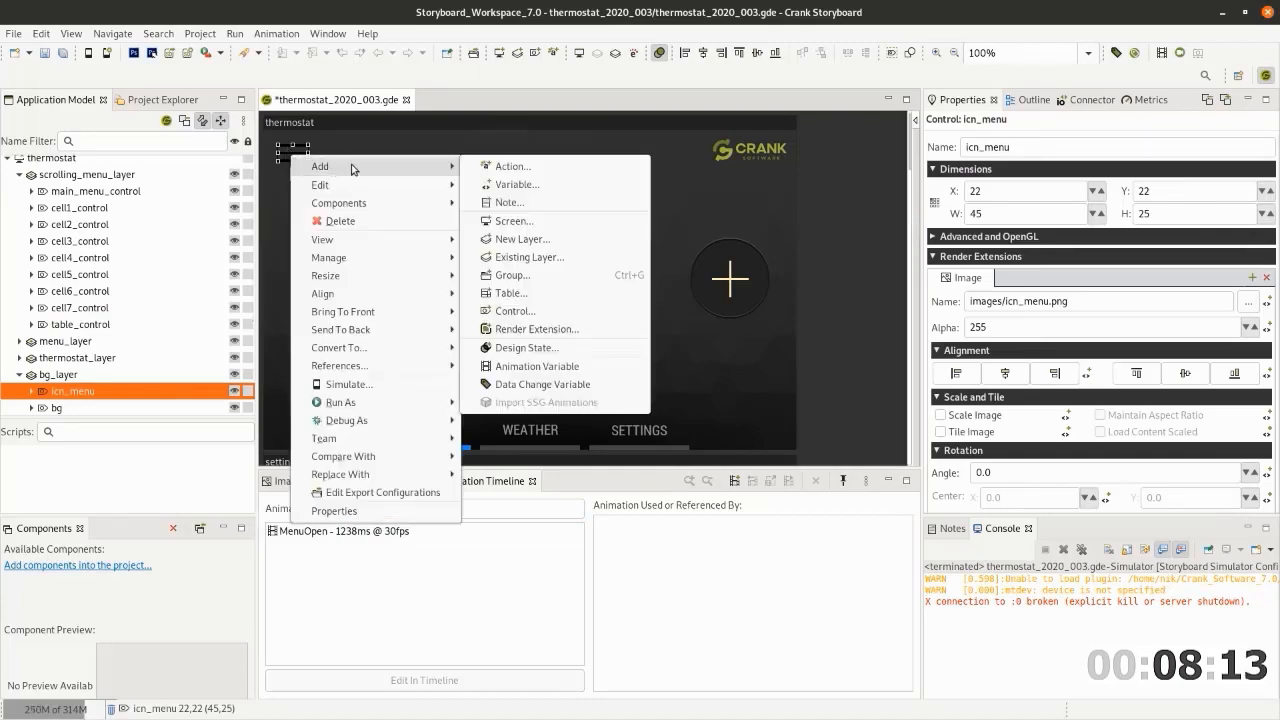
click(555, 174)
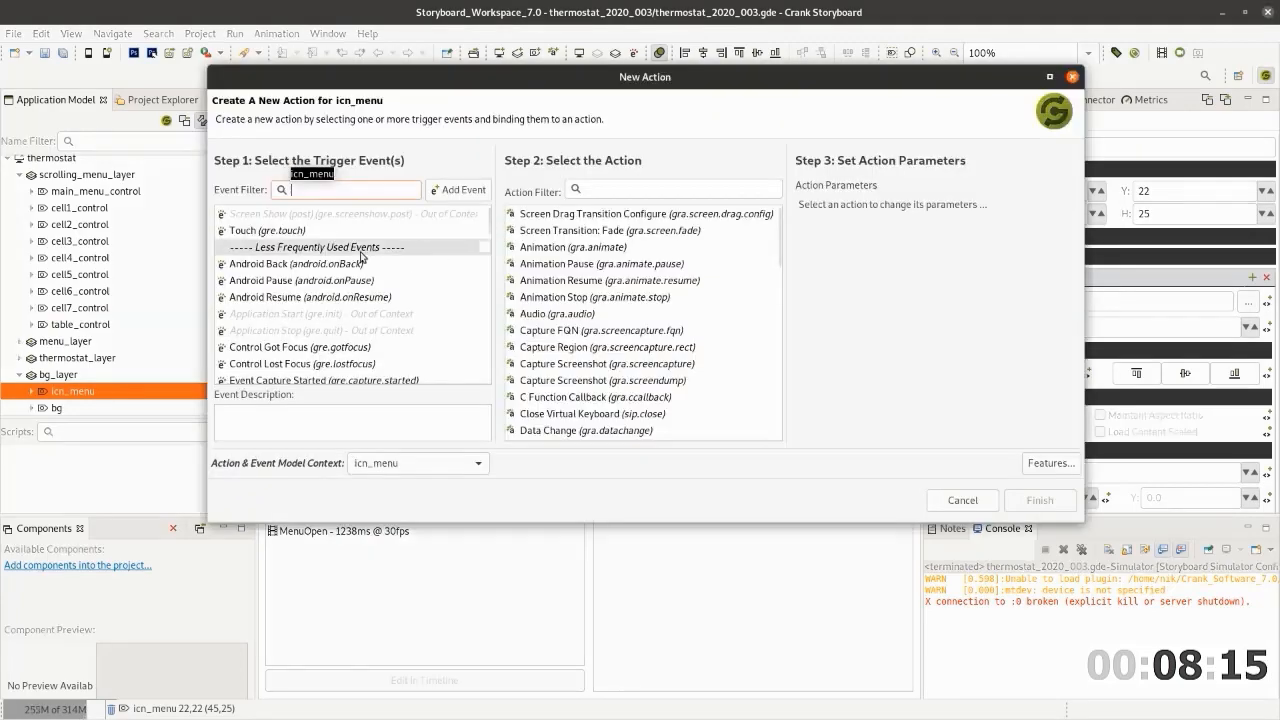
click(293, 233)
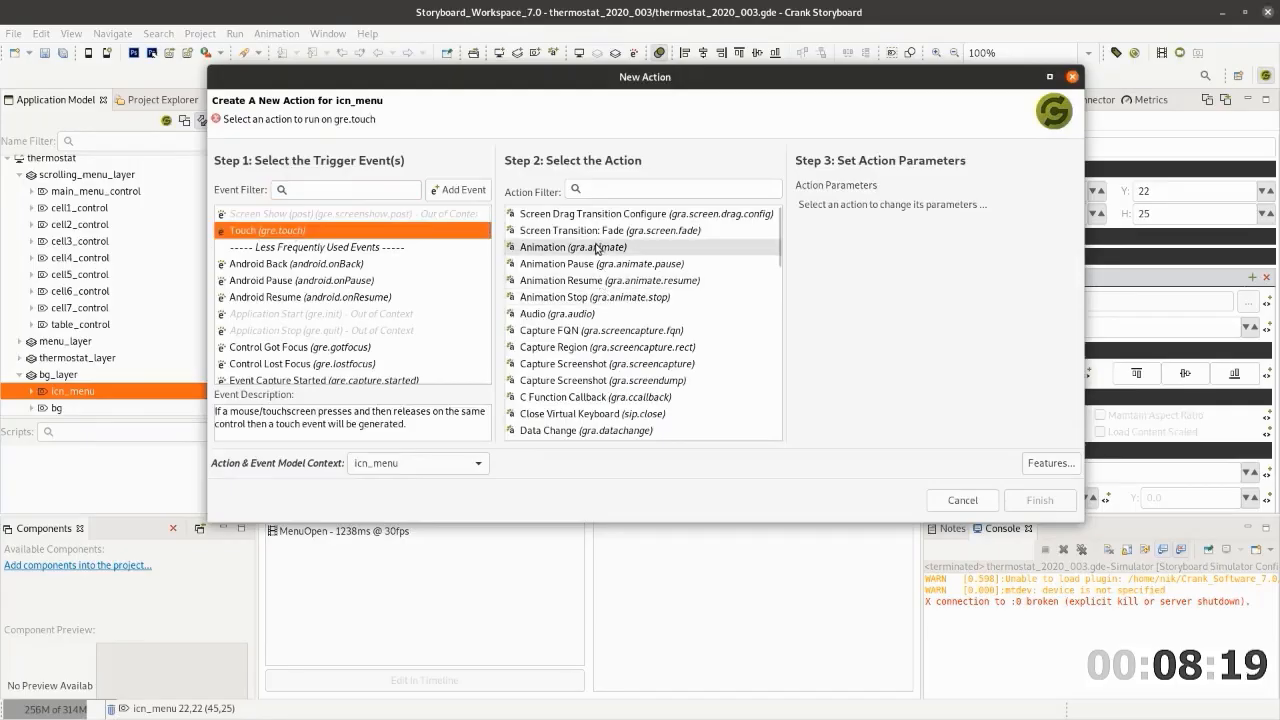
click(600, 248)
click(1050, 210)
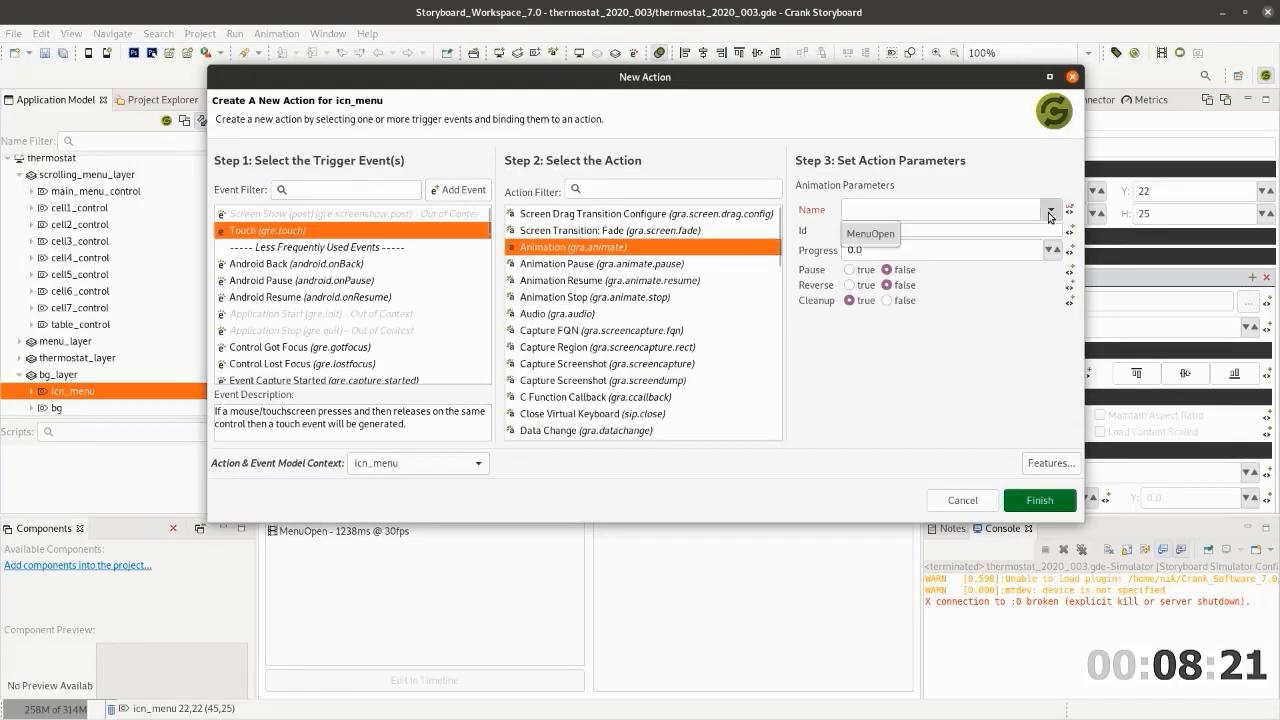
click(871, 234)
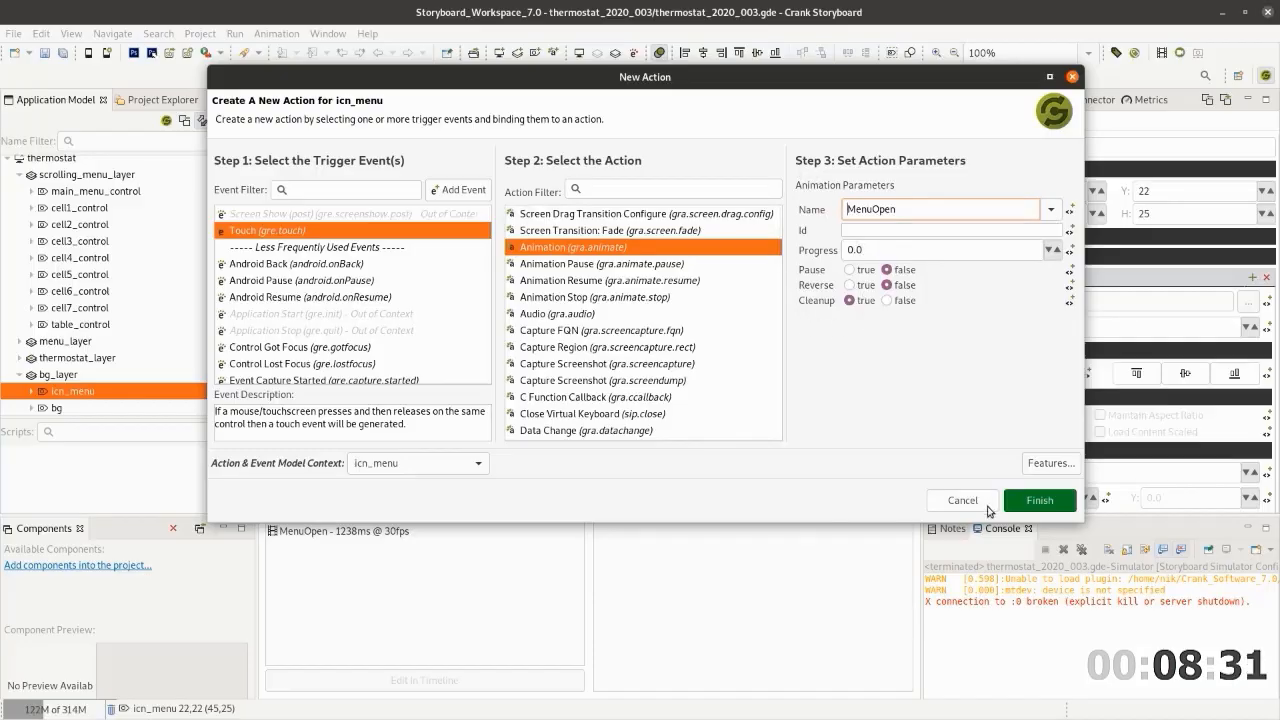
click(1040, 501)
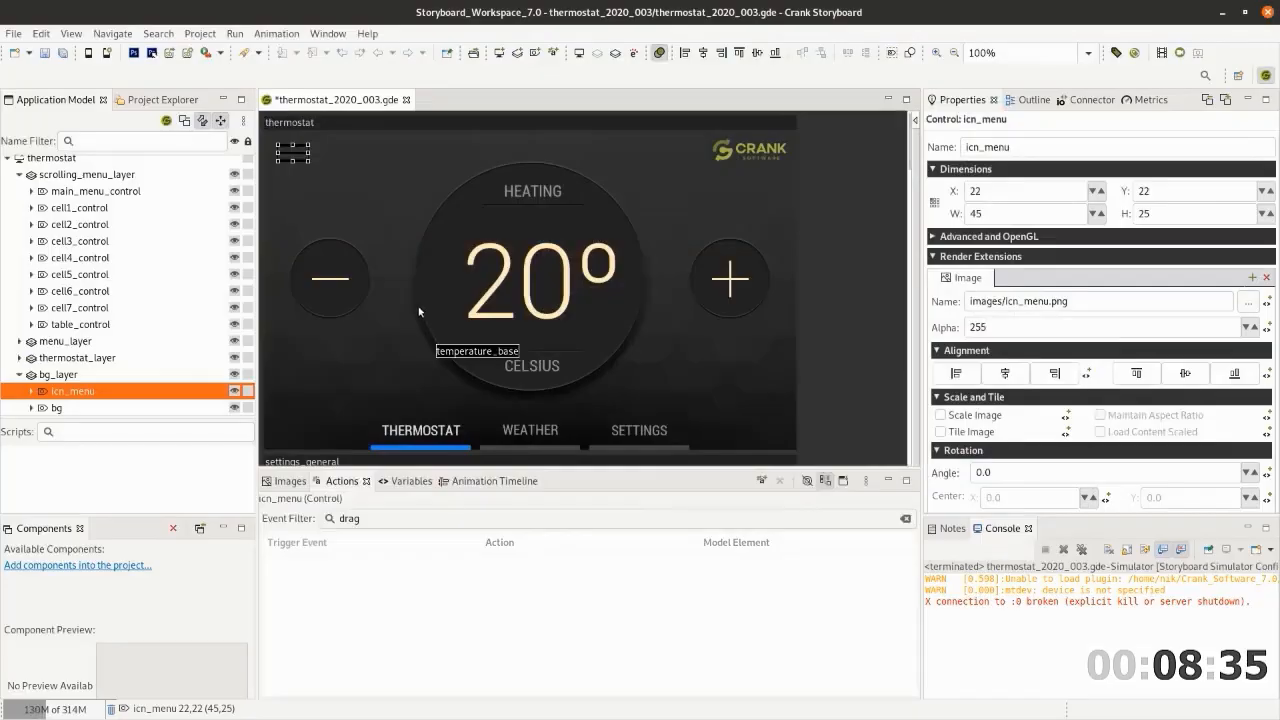
Add a Touch-triggered Animation action to main_menu_control that runs MenuOpen with Progress 1 and Reverse true, and save the project
click(127, 193)
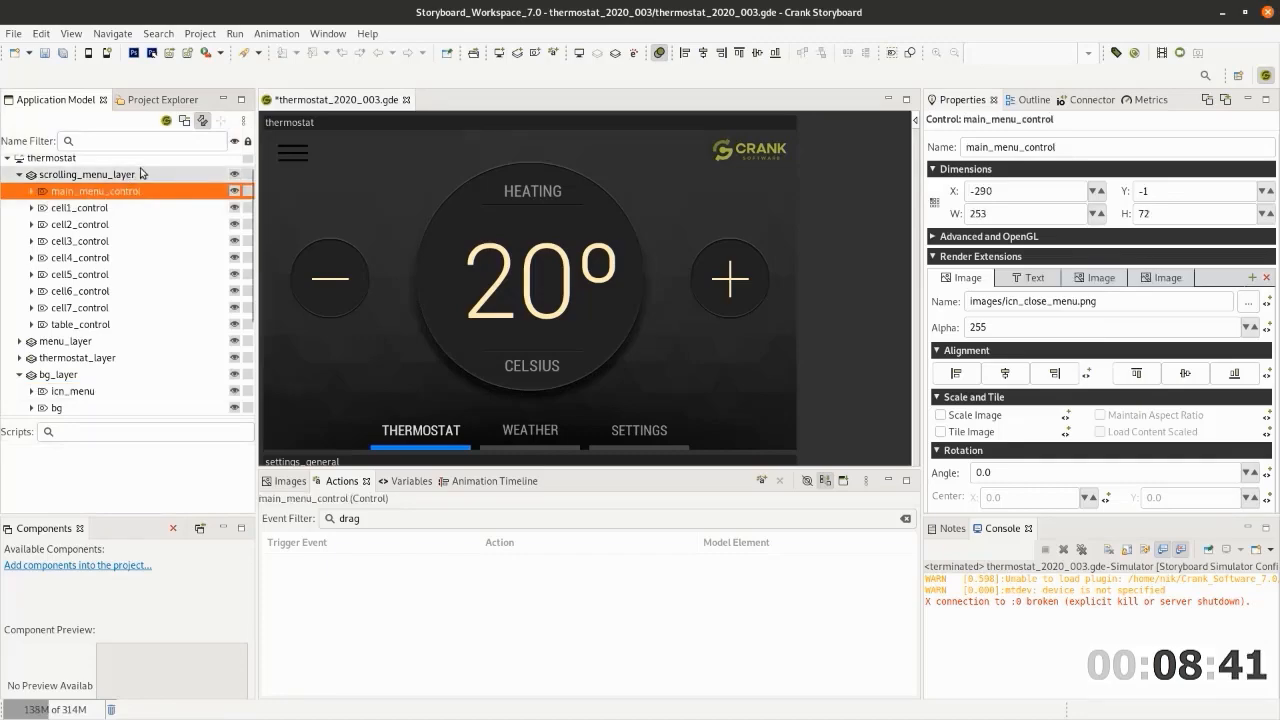
right_click(90, 195)
mouse_move(132, 209)
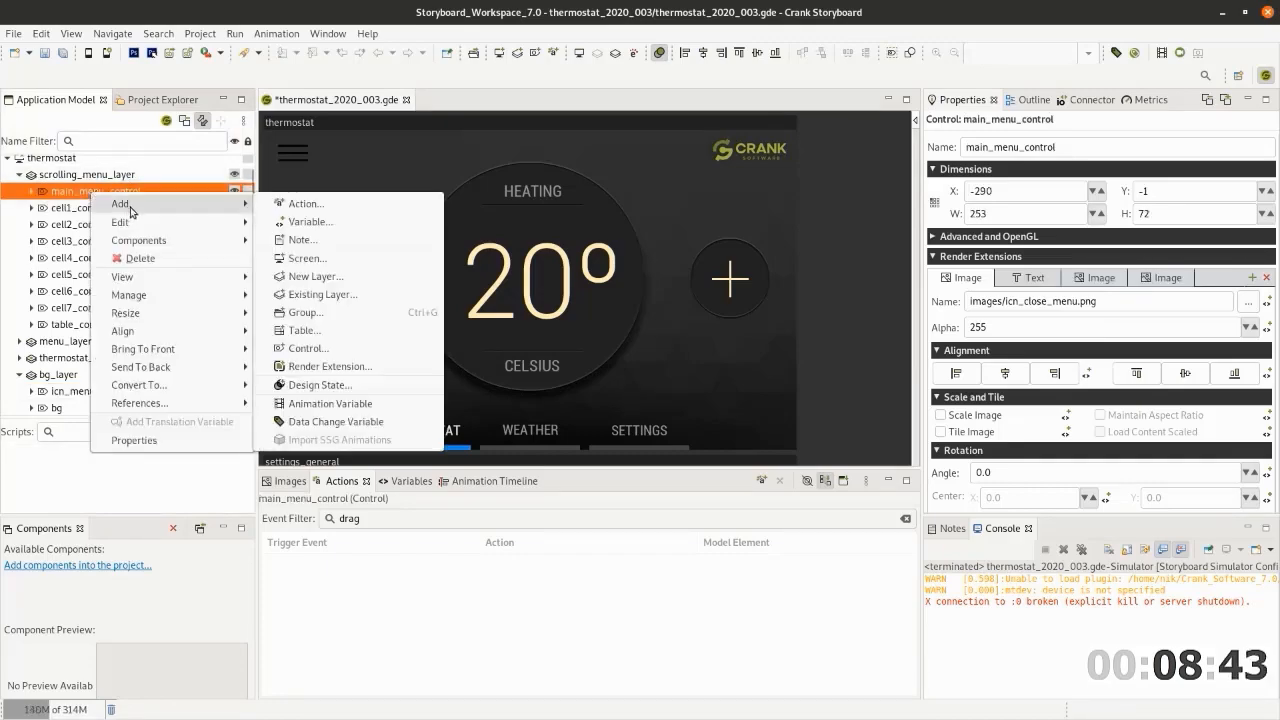
click(319, 213)
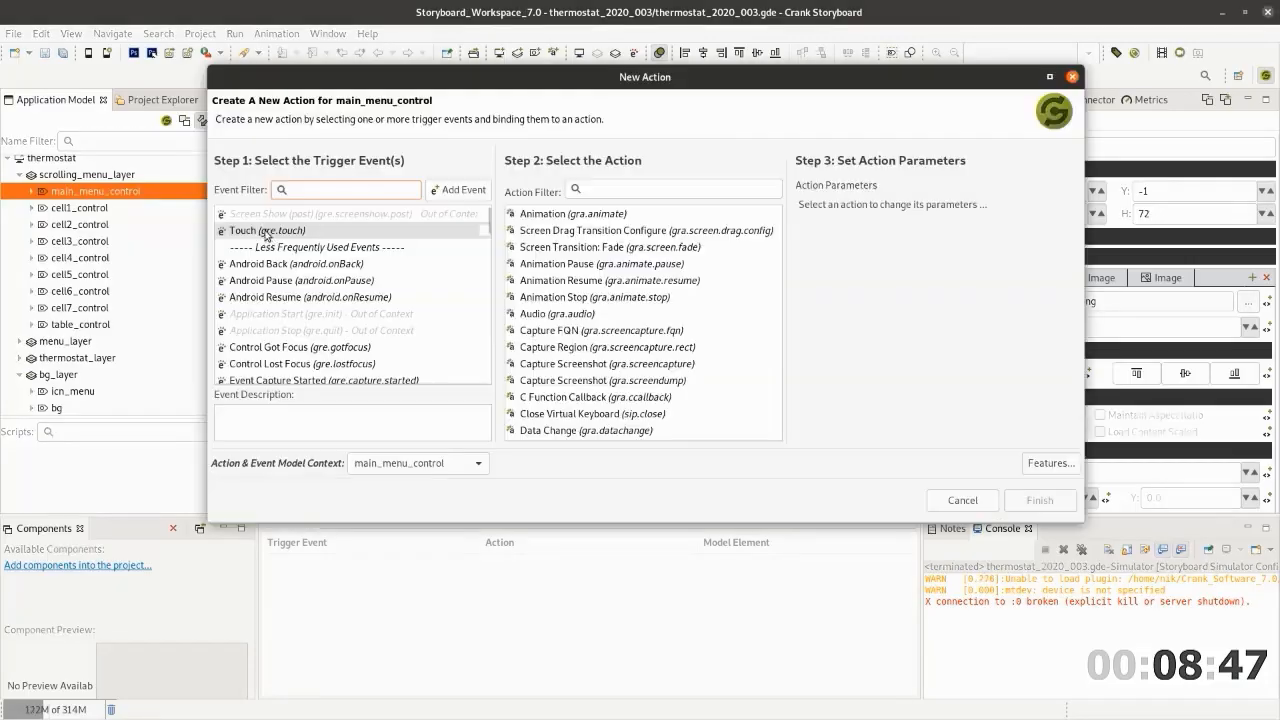
click(262, 231)
click(545, 215)
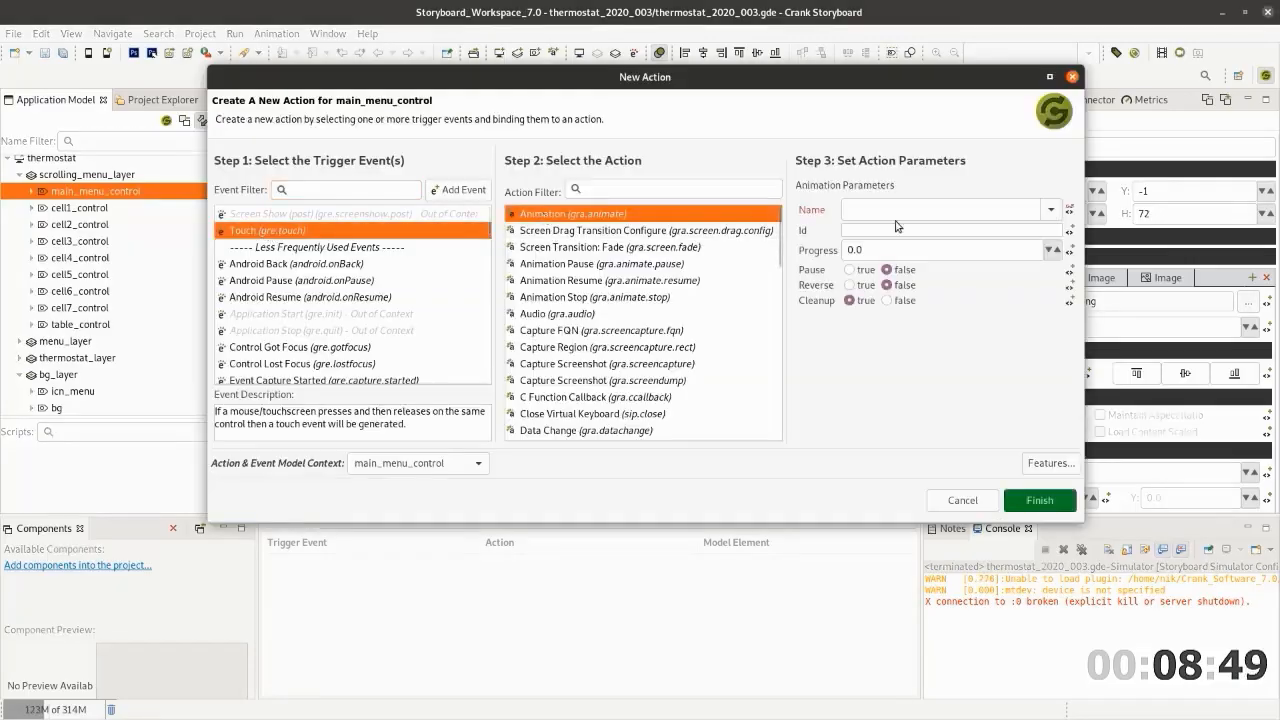
click(1050, 210)
click(872, 236)
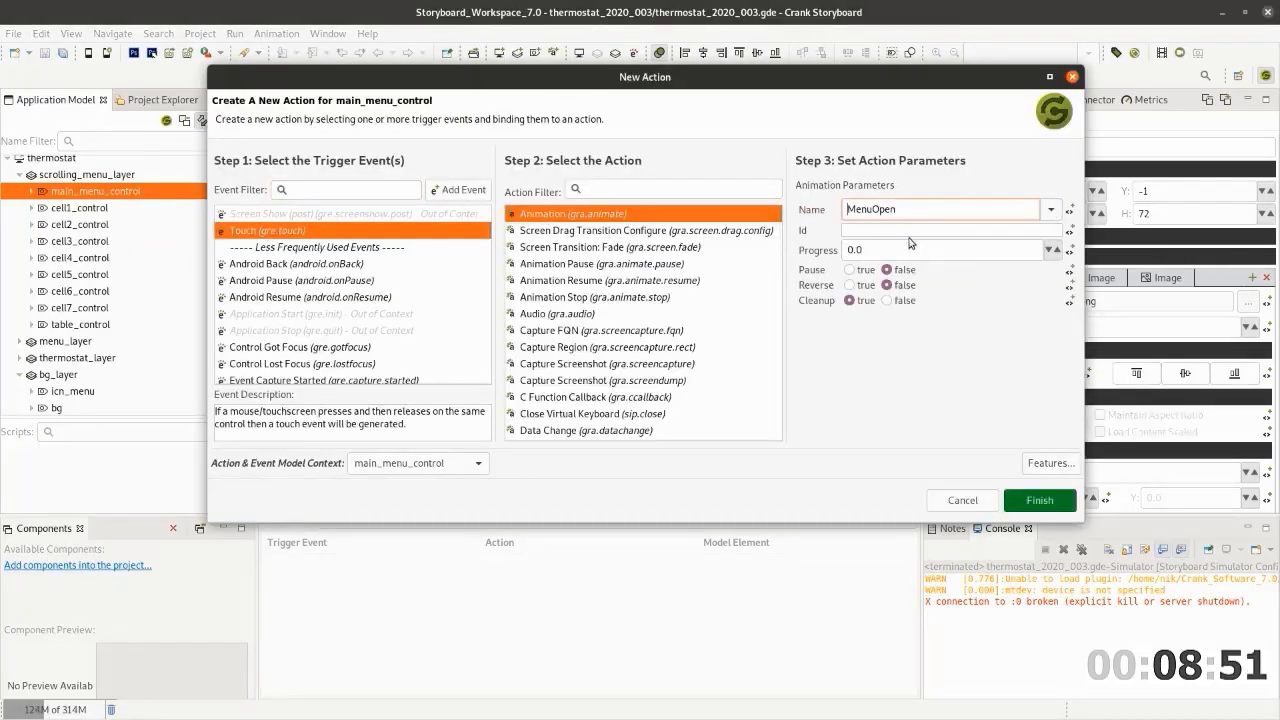
click(850, 285)
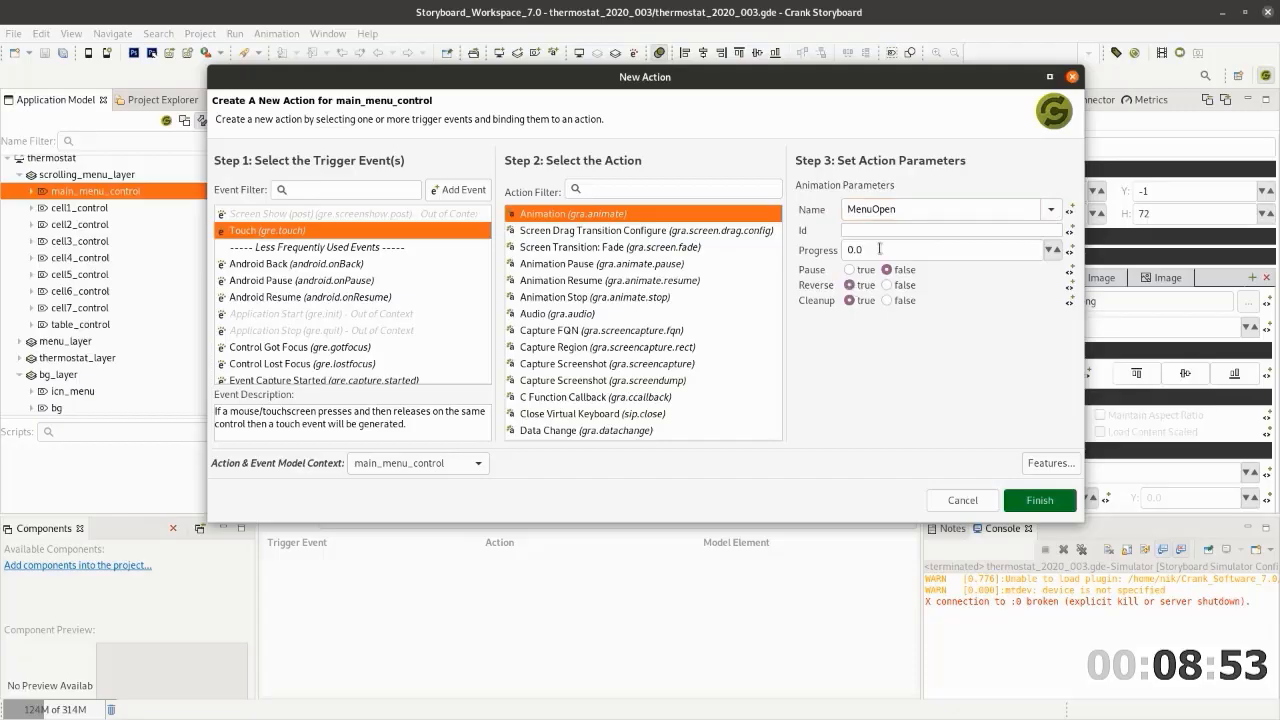
click(879, 249)
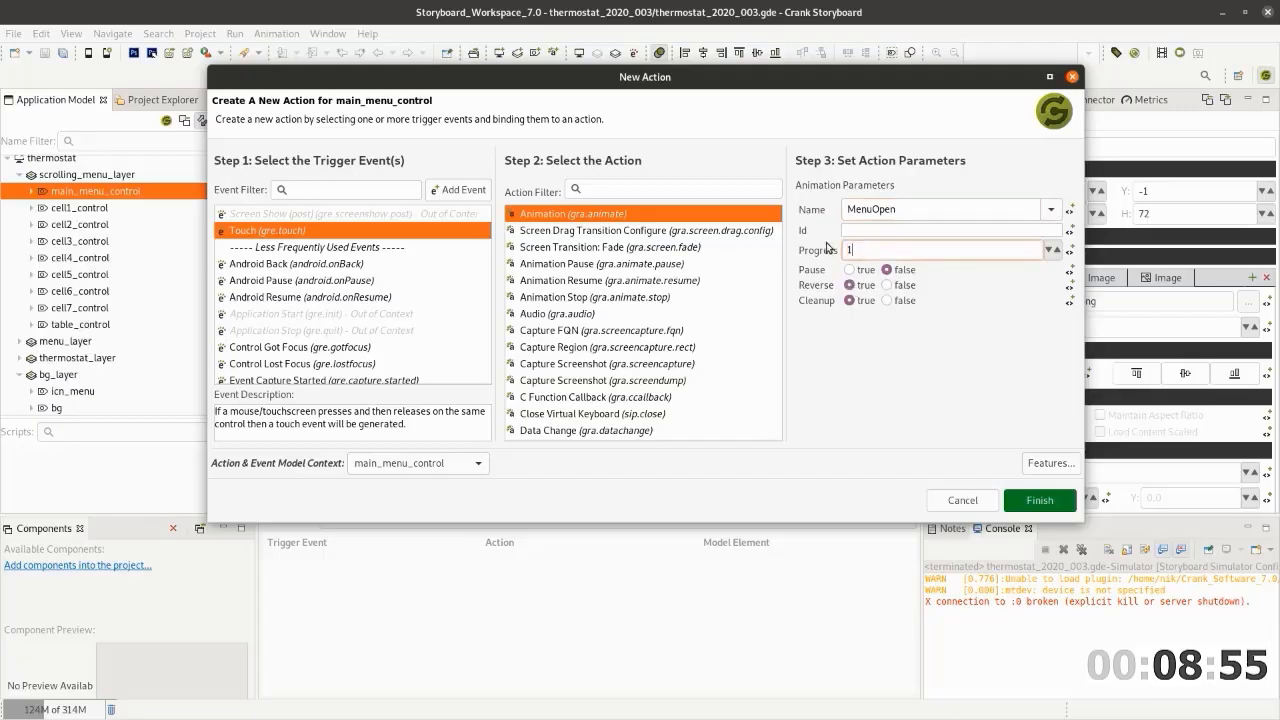
key(Return)
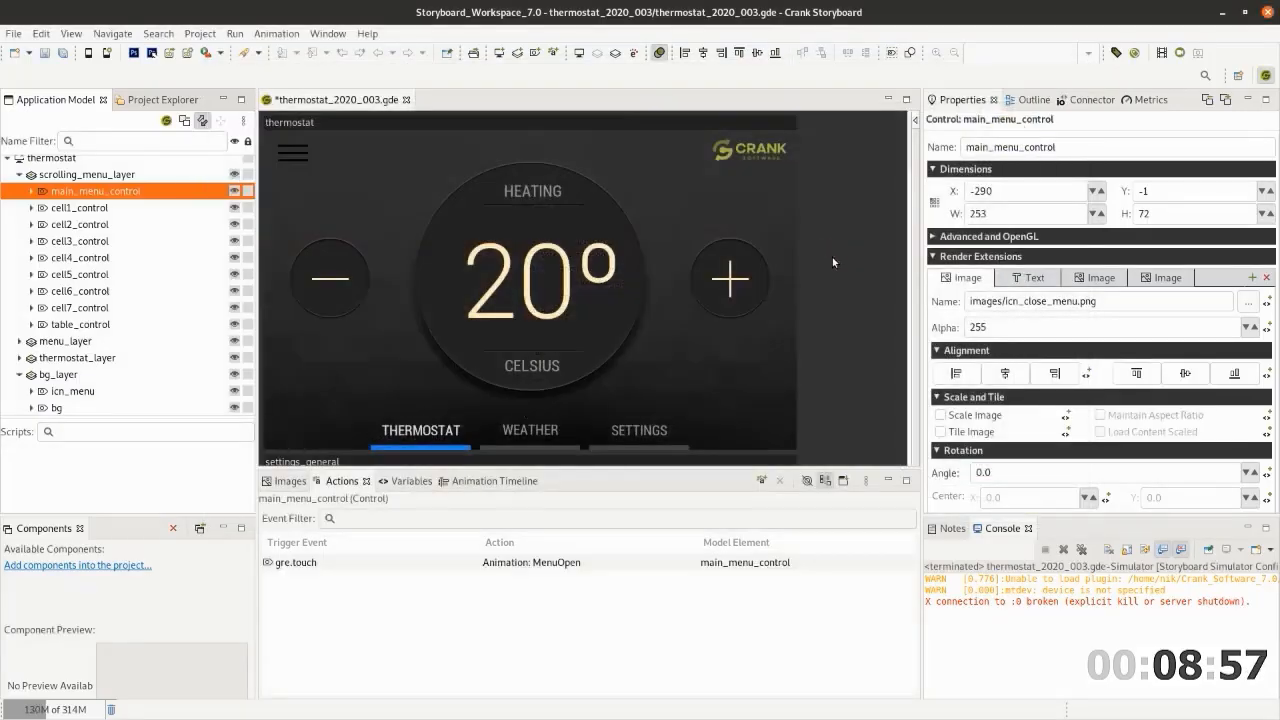
click(530, 564)
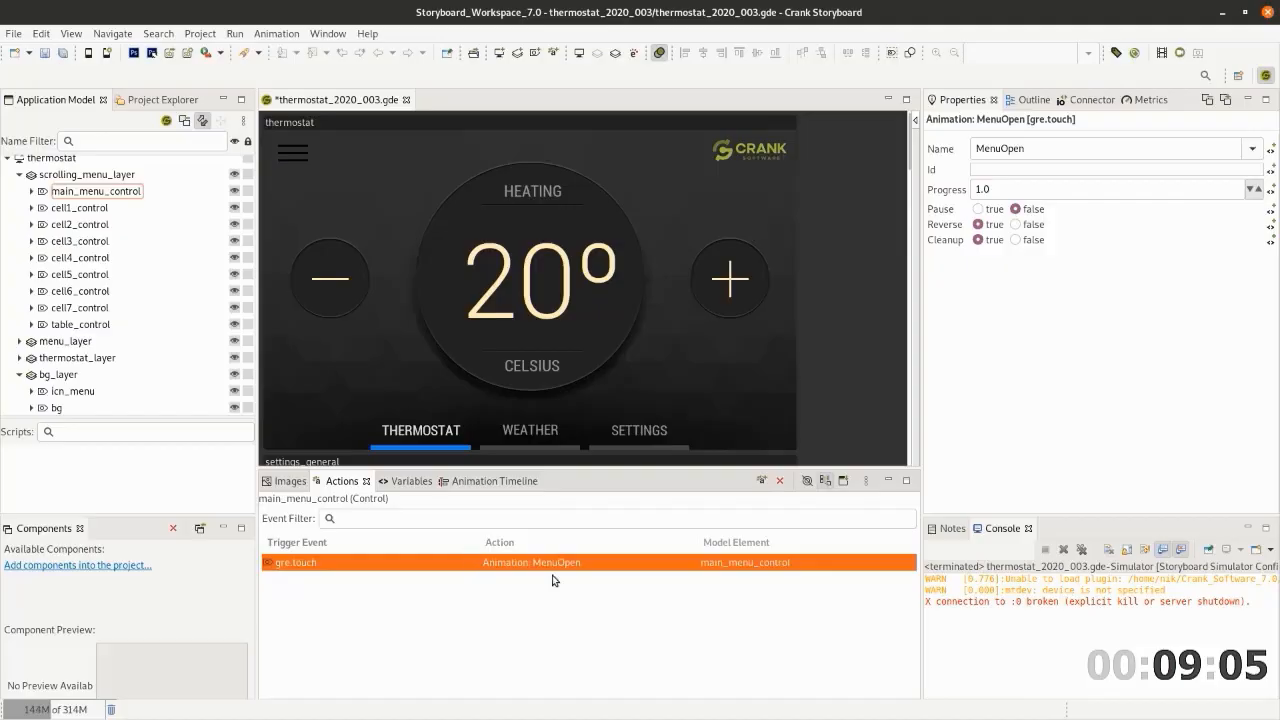
key(ctrl+s)
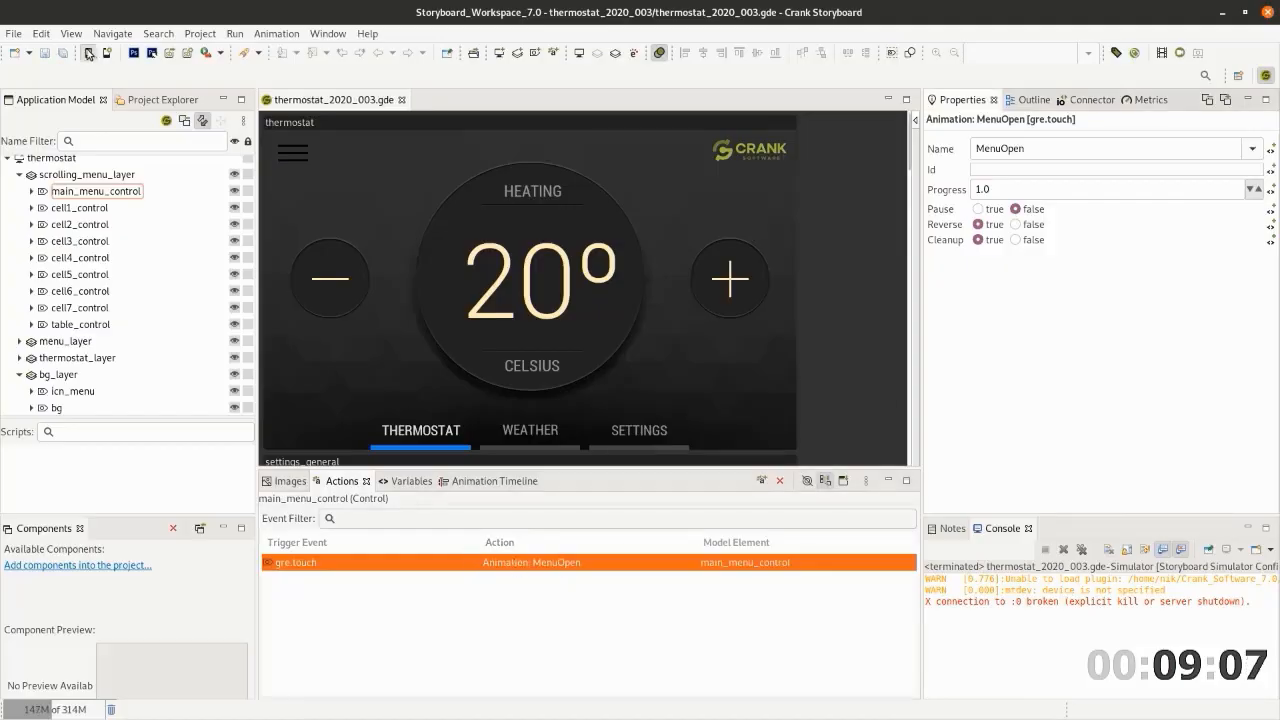
Run the project in the simulator, test opening and closing the main menu by touch, and close the simulator
click(88, 53)
click(60, 78)
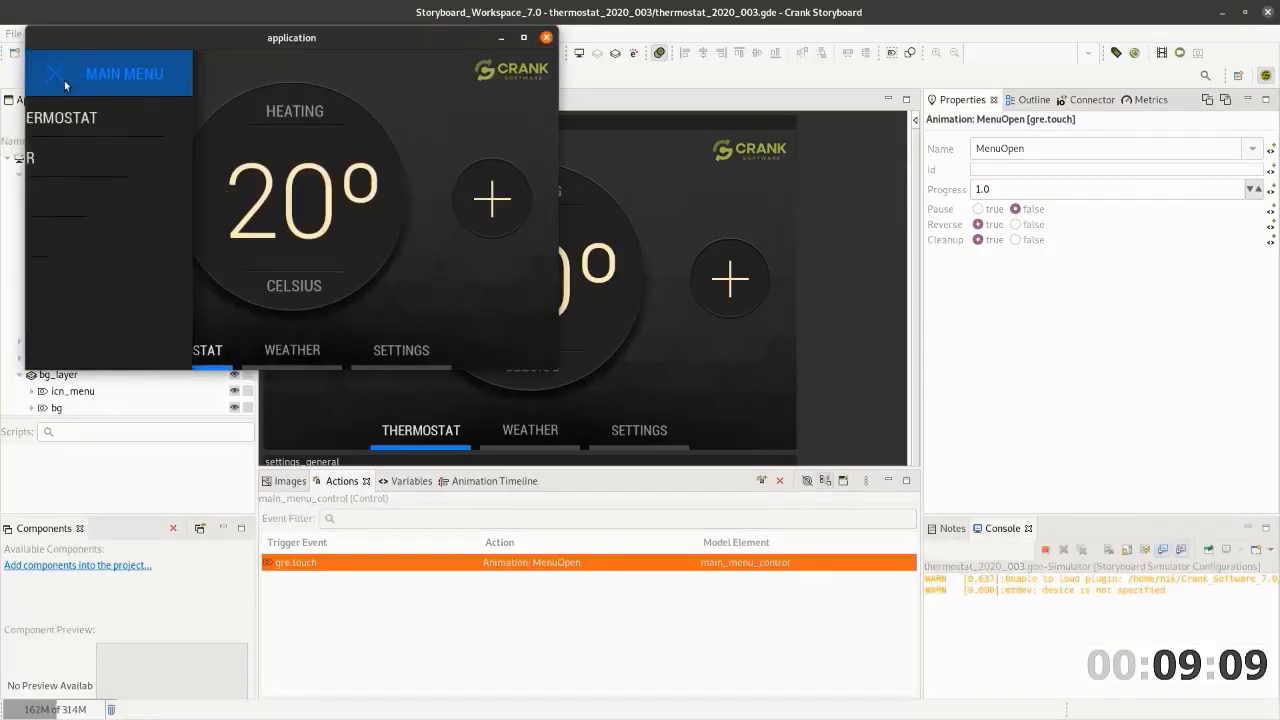
click(61, 78)
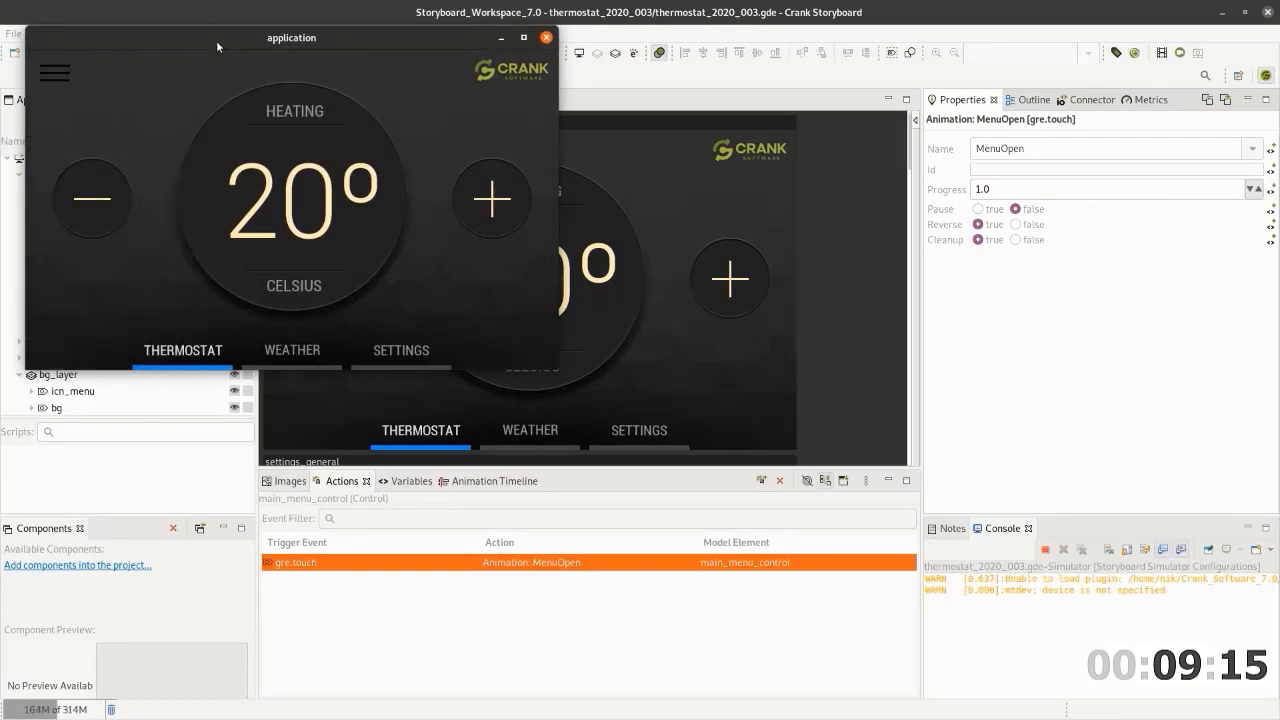
drag(216, 40, 596, 172)
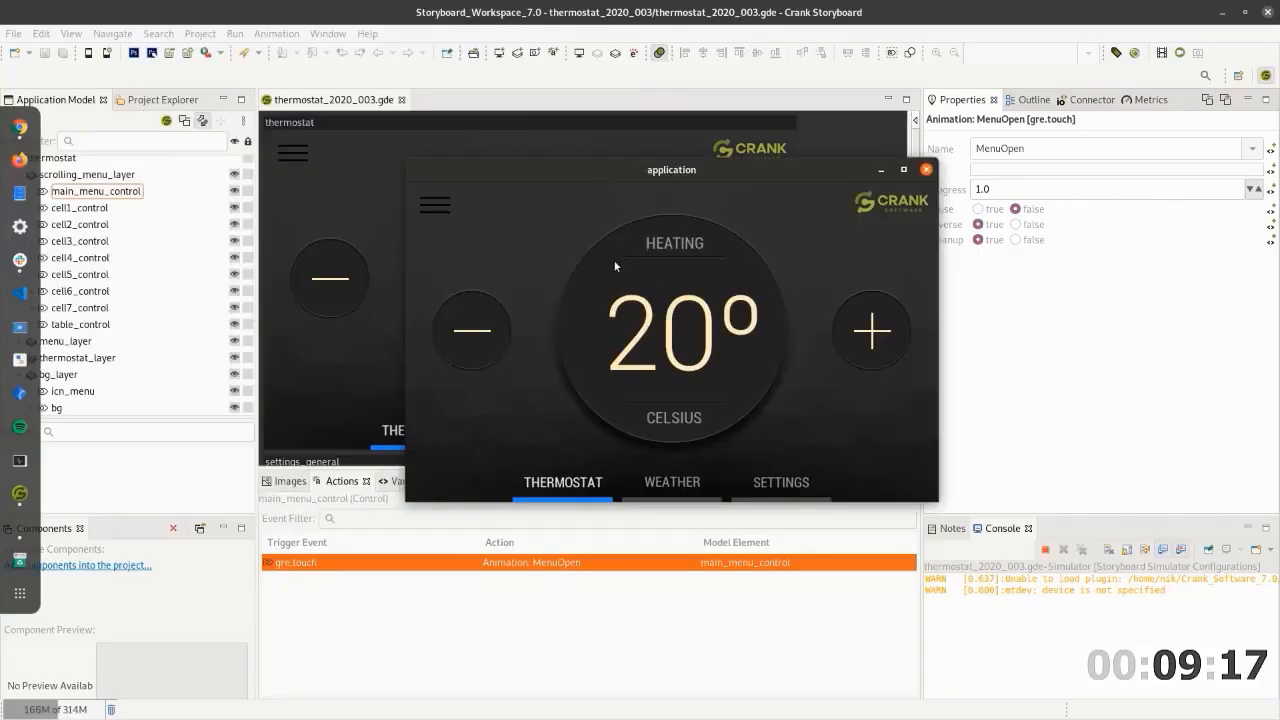
click(435, 205)
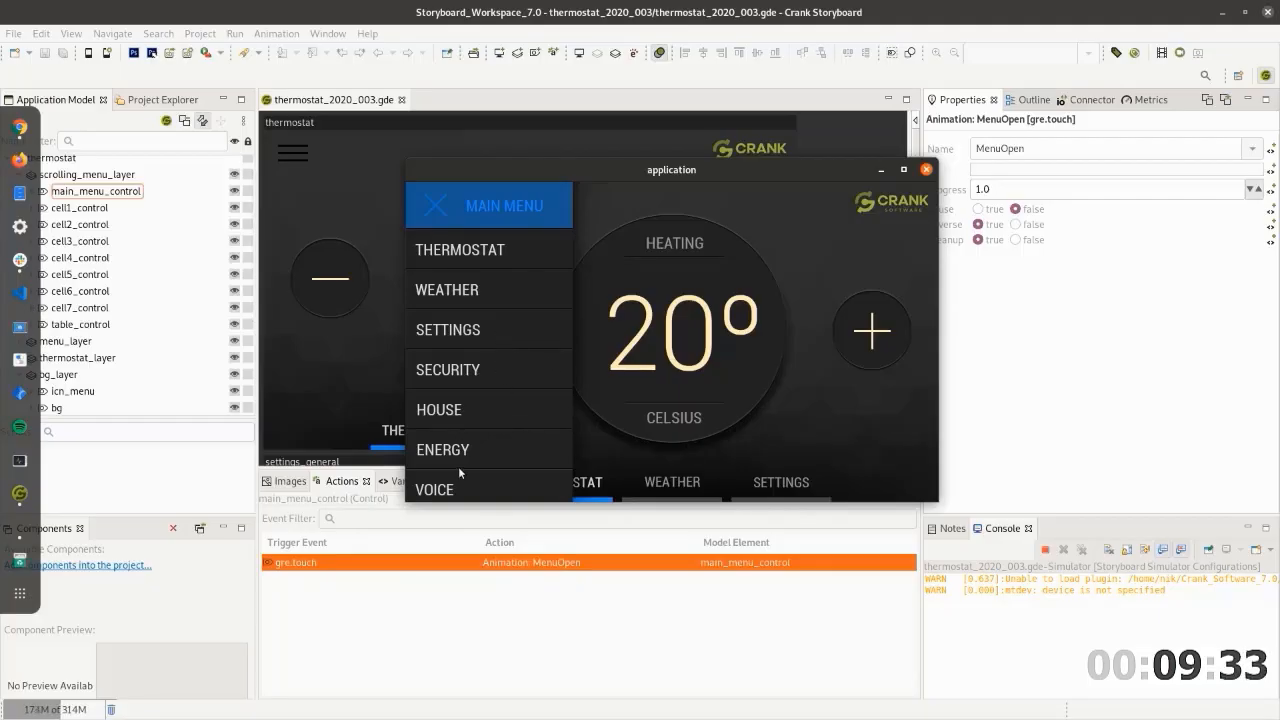
click(926, 171)
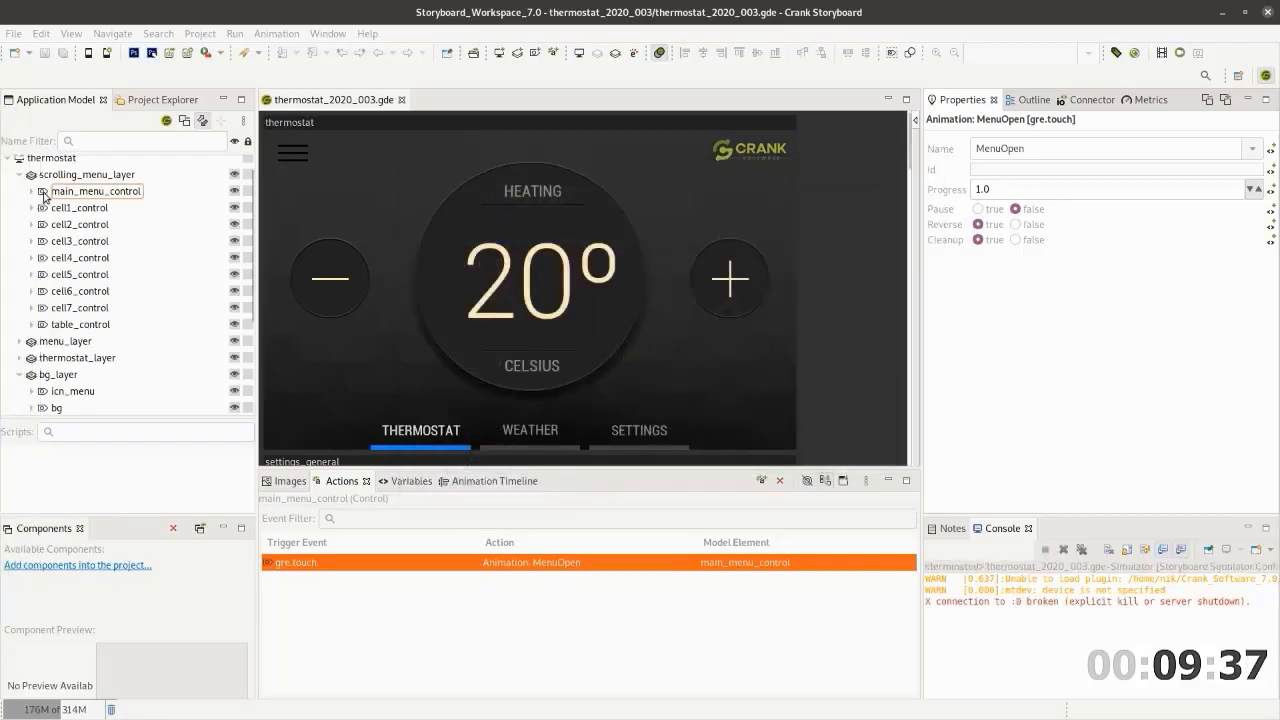
Enable vertical scrolling with Wrap Content Vertically on scrolling_menu_layer of the thermostat screen and save the project
click(80, 176)
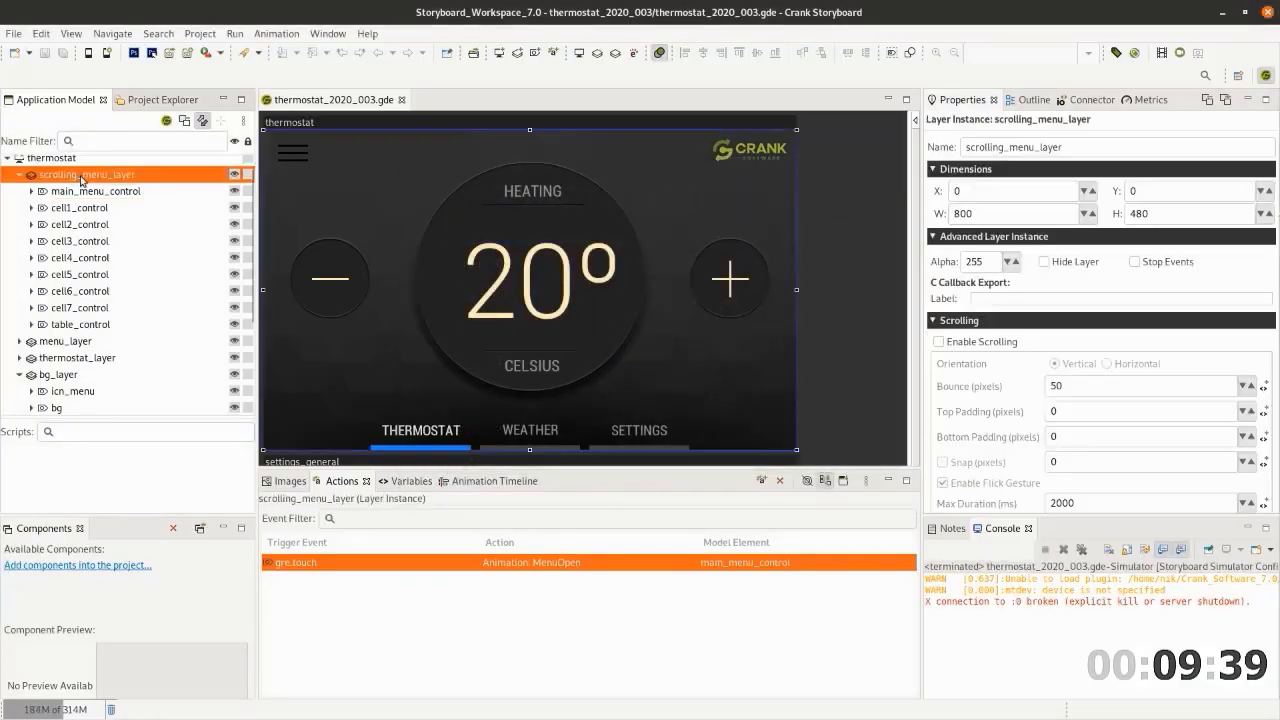
click(943, 344)
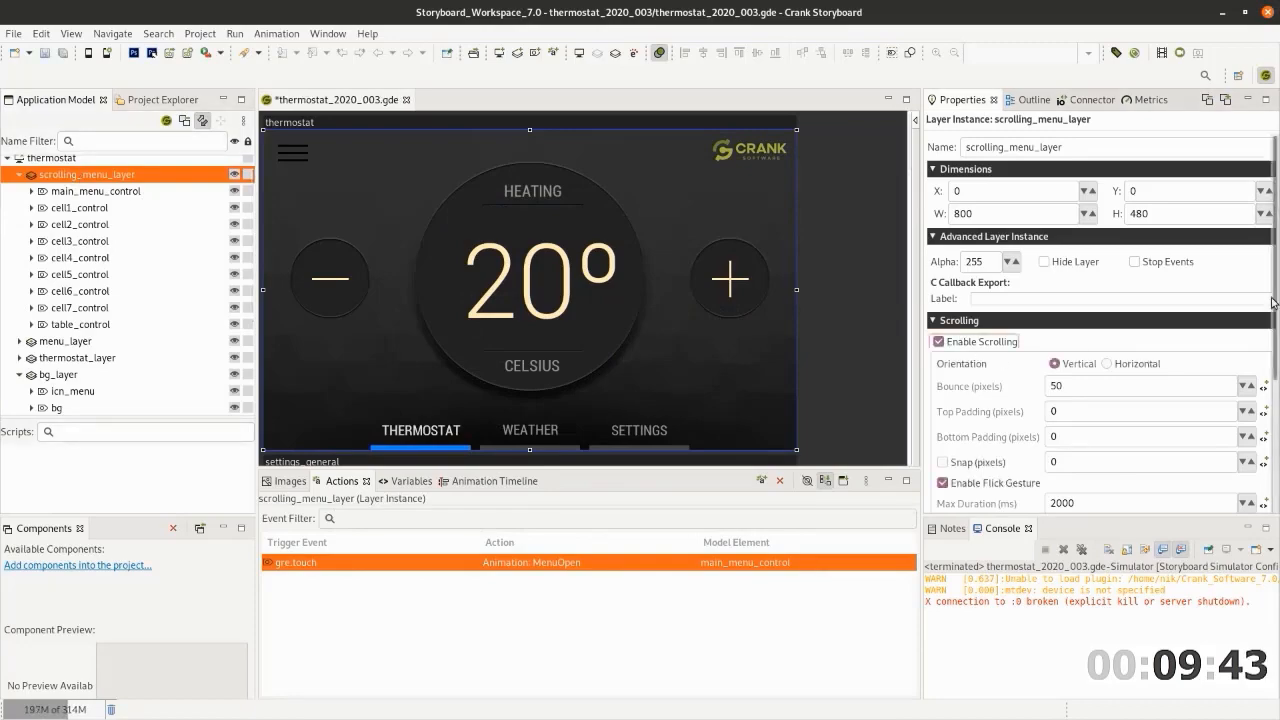
scroll(1273, 302, down, 3)
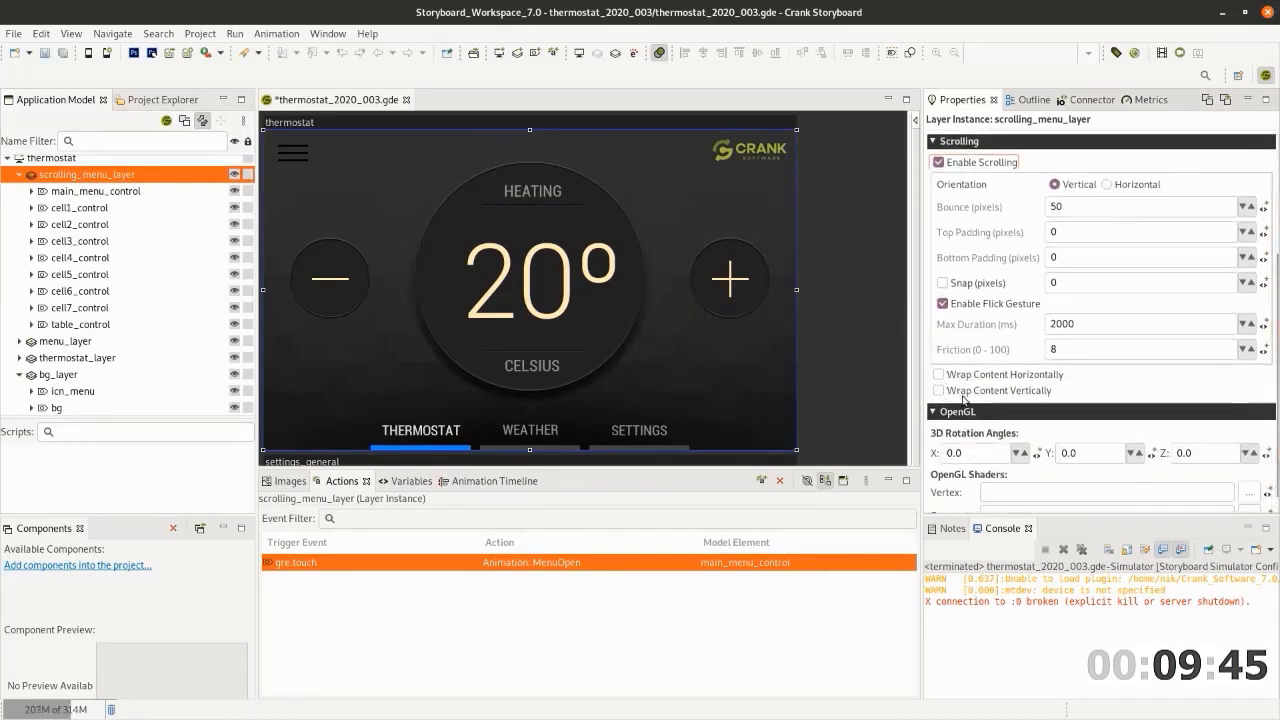
click(969, 393)
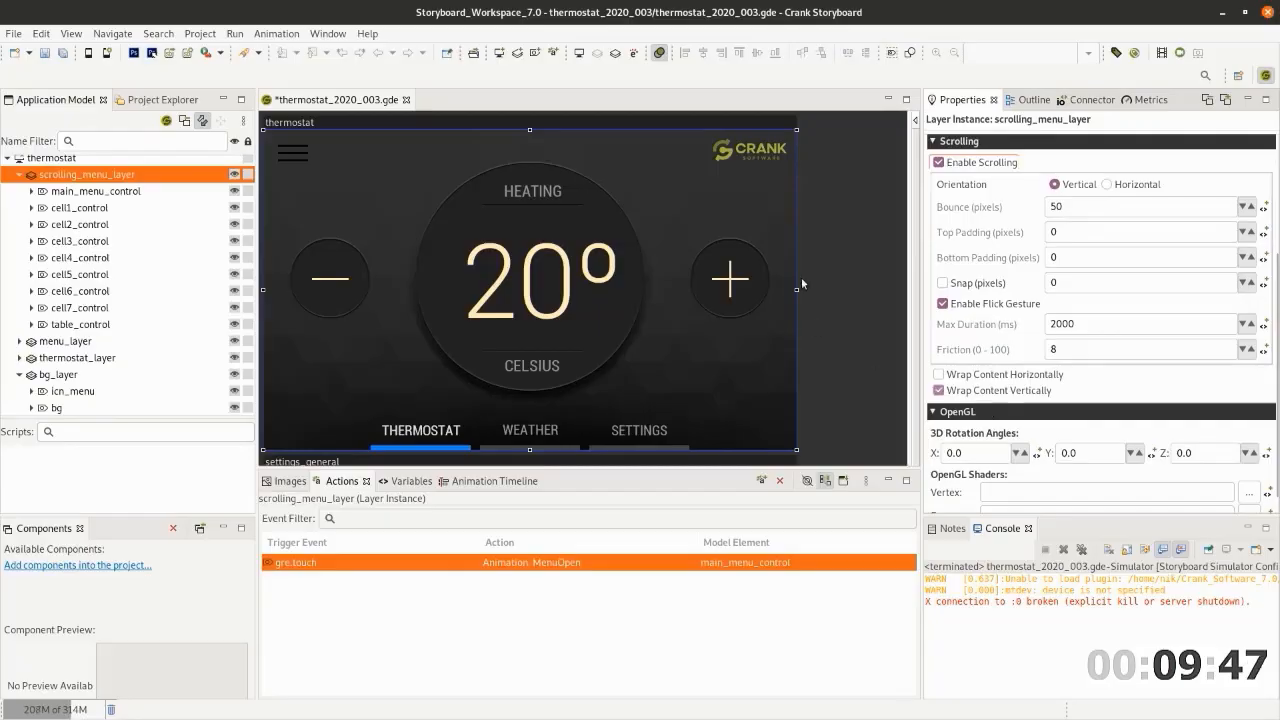
key(ctrl+s)
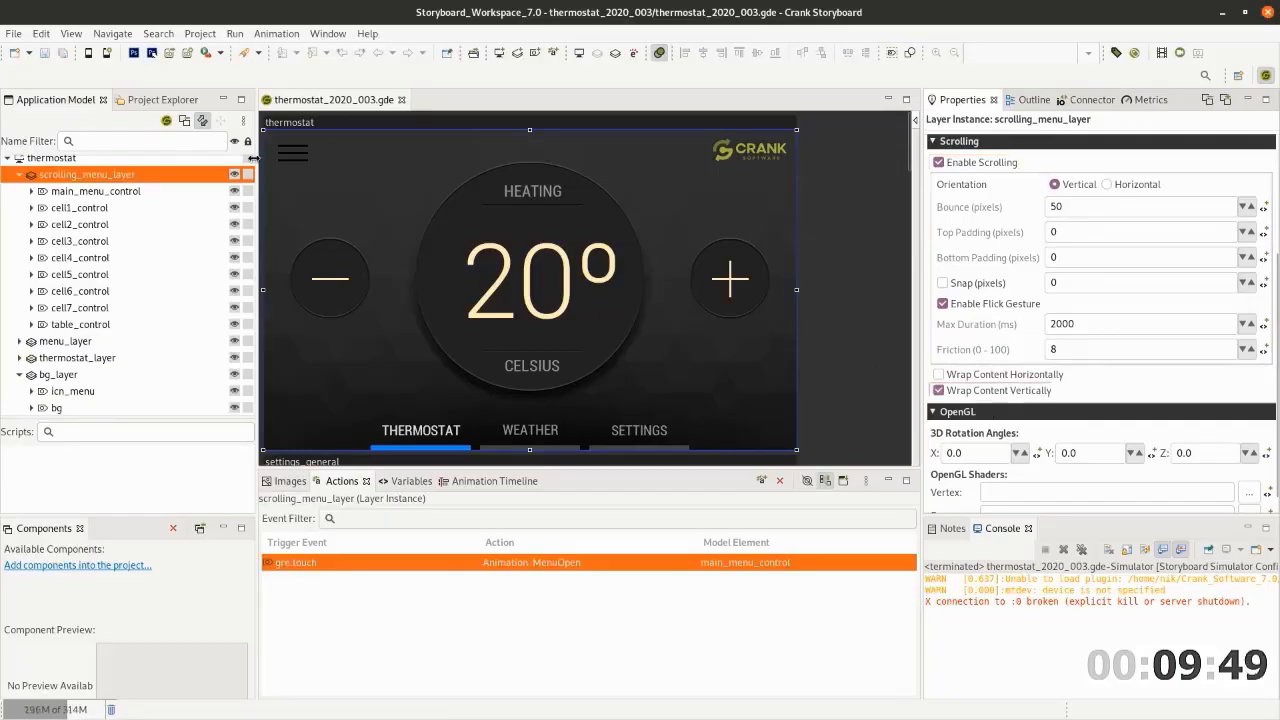
Run the simulator and test opening the main menu, scrolling its wrapped entries up and down, and closing it from its header
click(88, 54)
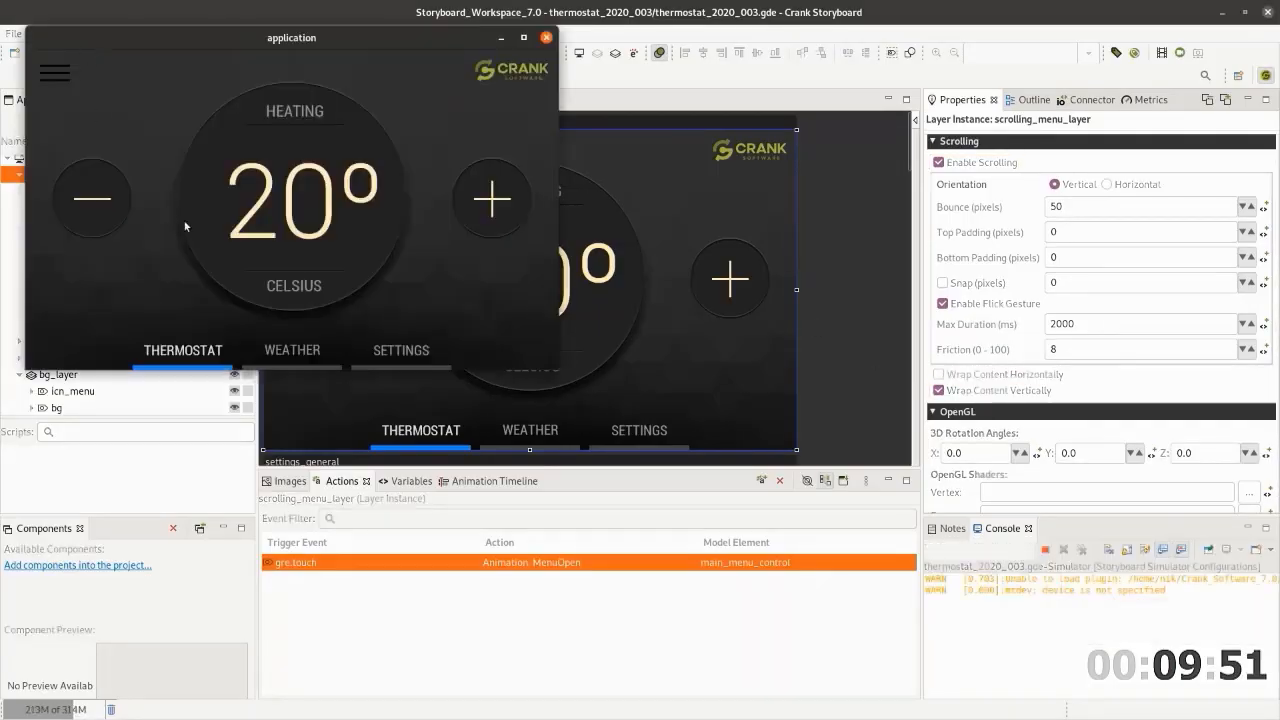
click(67, 84)
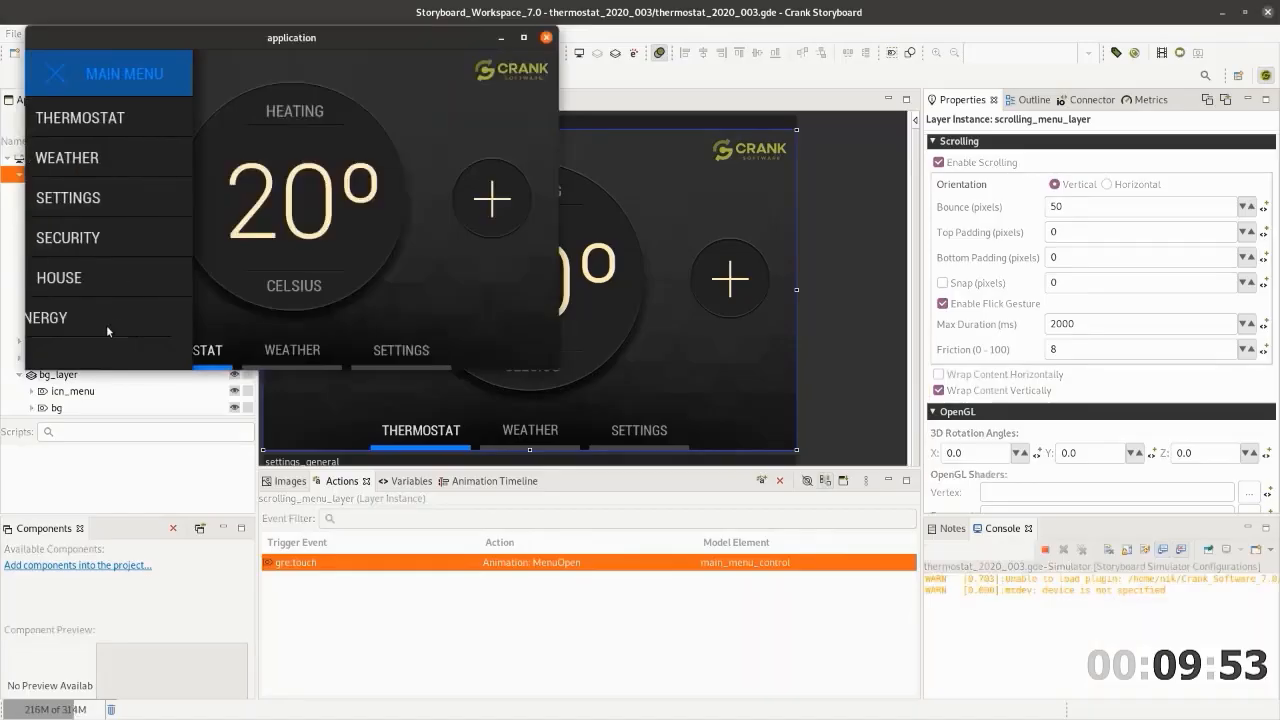
drag(108, 334, 103, 155)
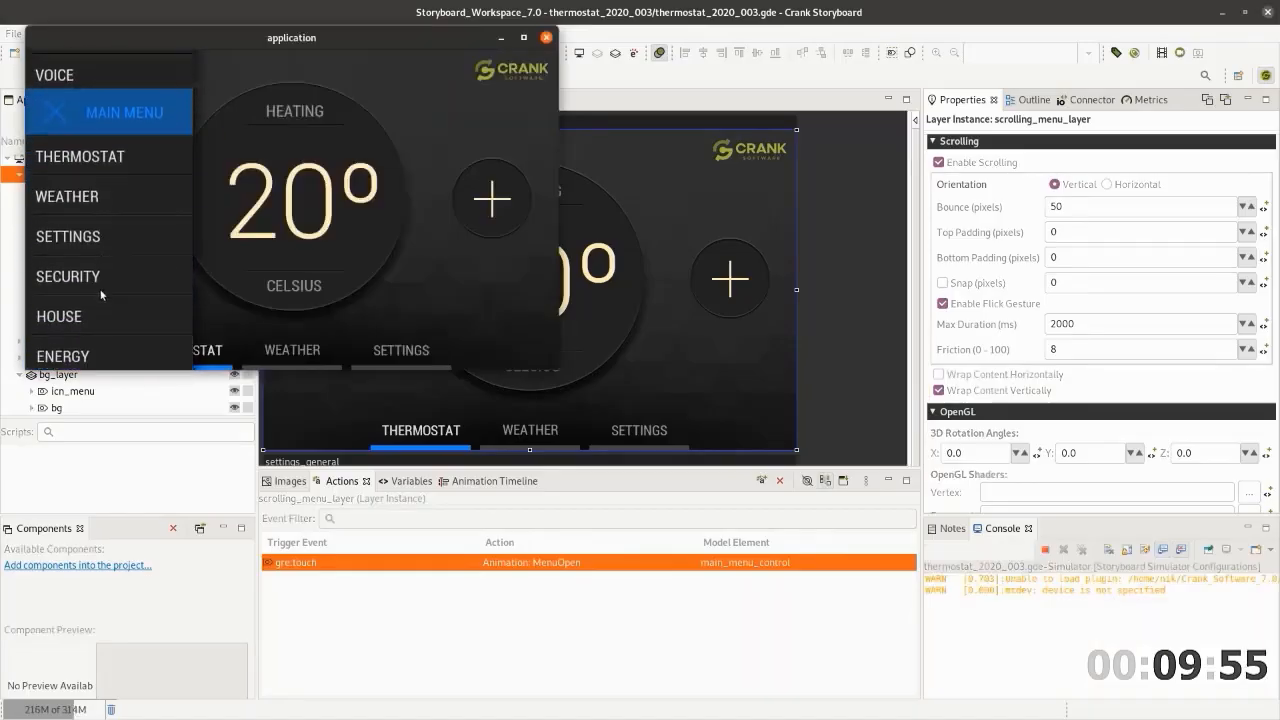
drag(98, 320, 98, 241)
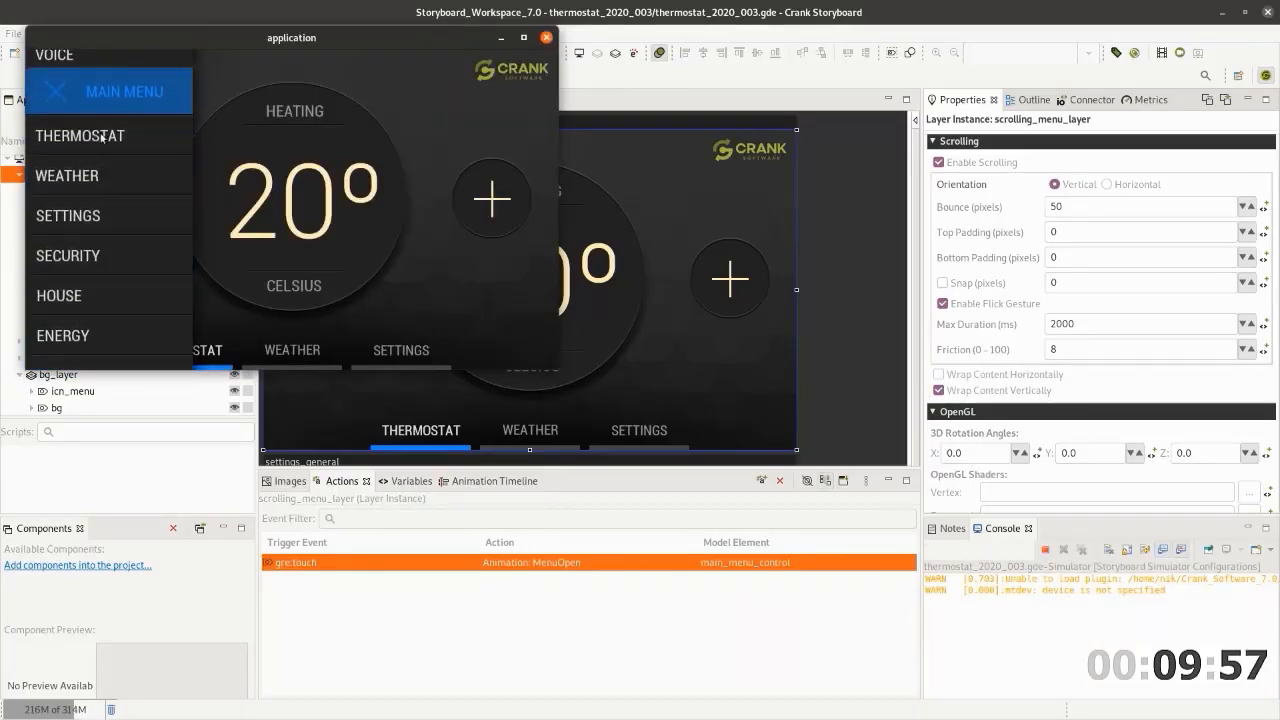
drag(104, 145, 109, 365)
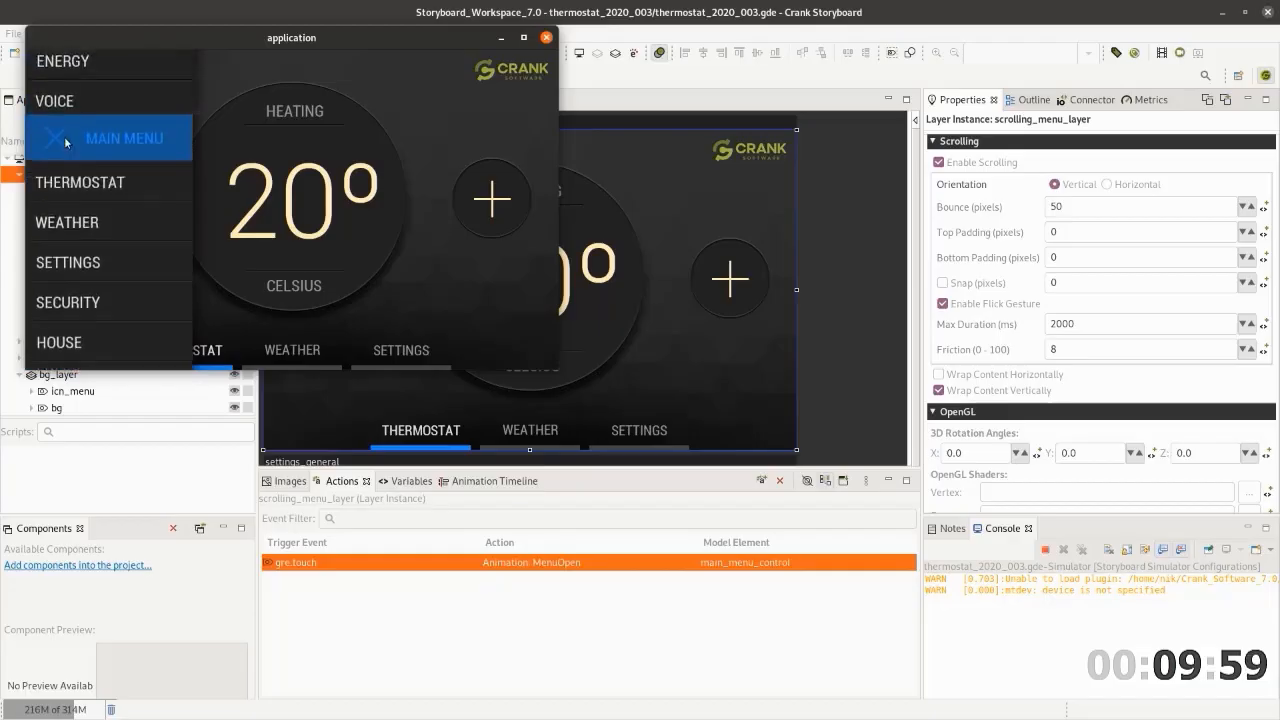
click(69, 146)
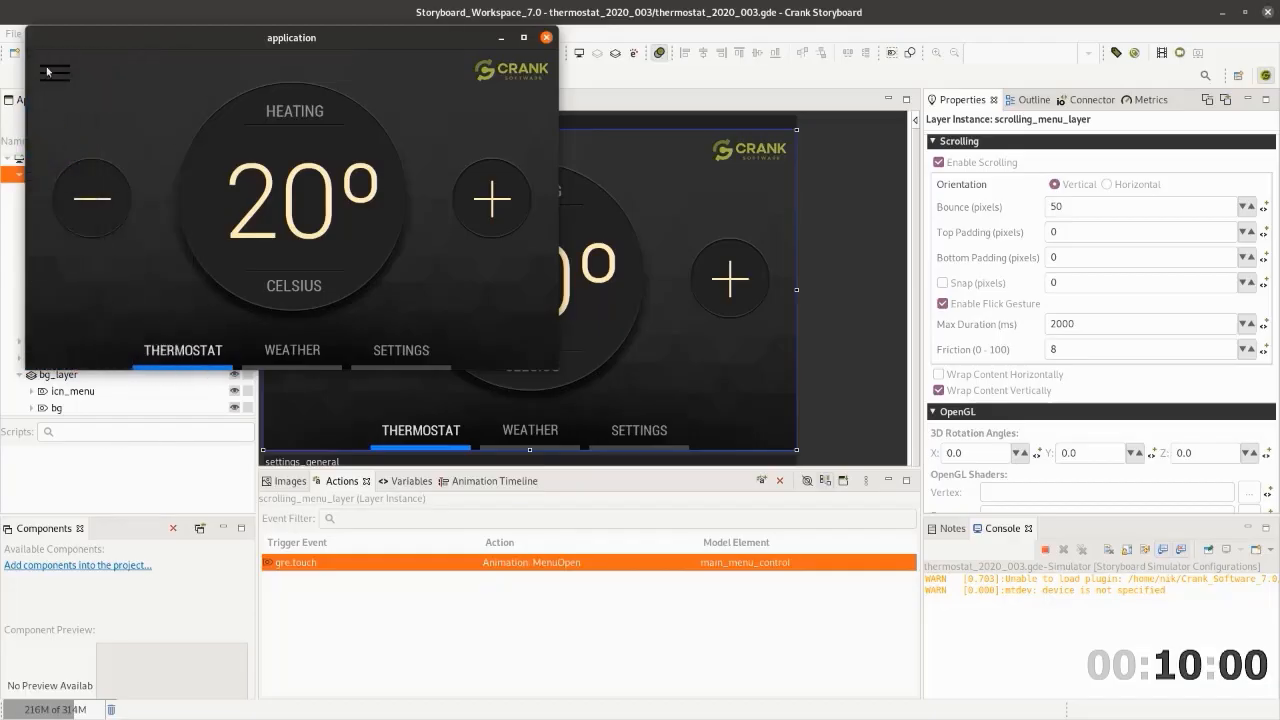
click(52, 74)
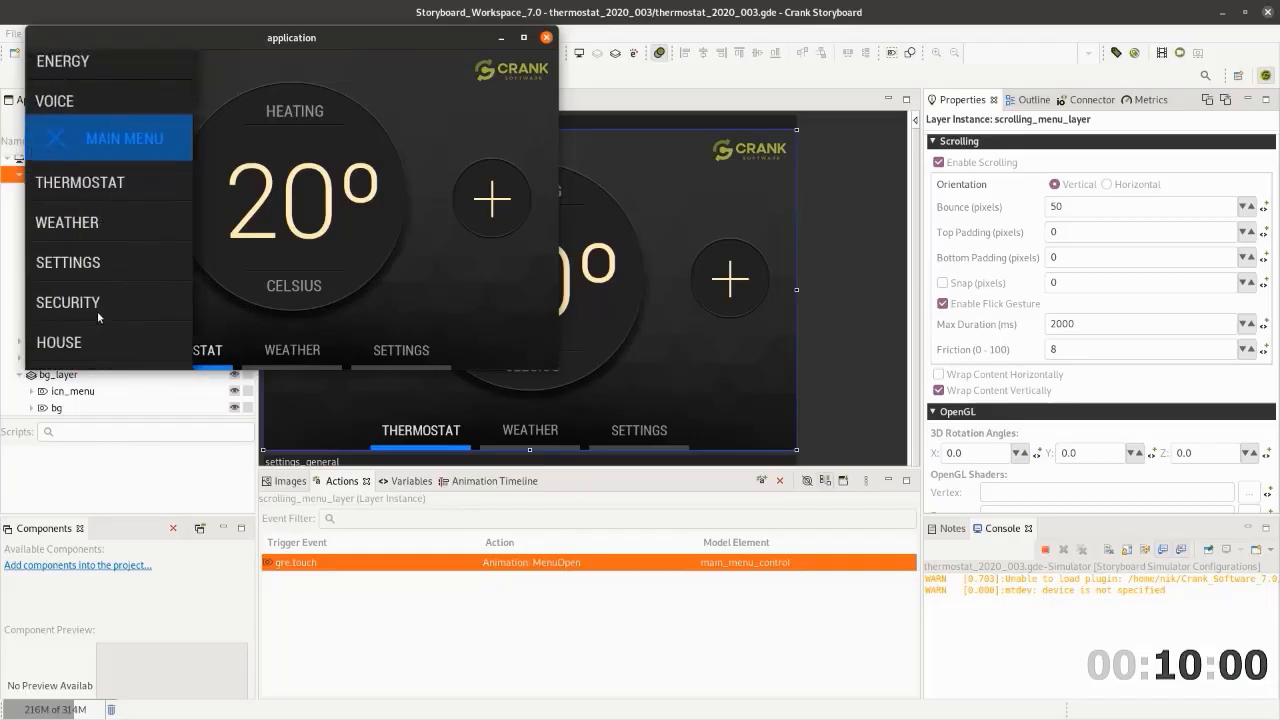
drag(98, 293, 98, 248)
click(125, 77)
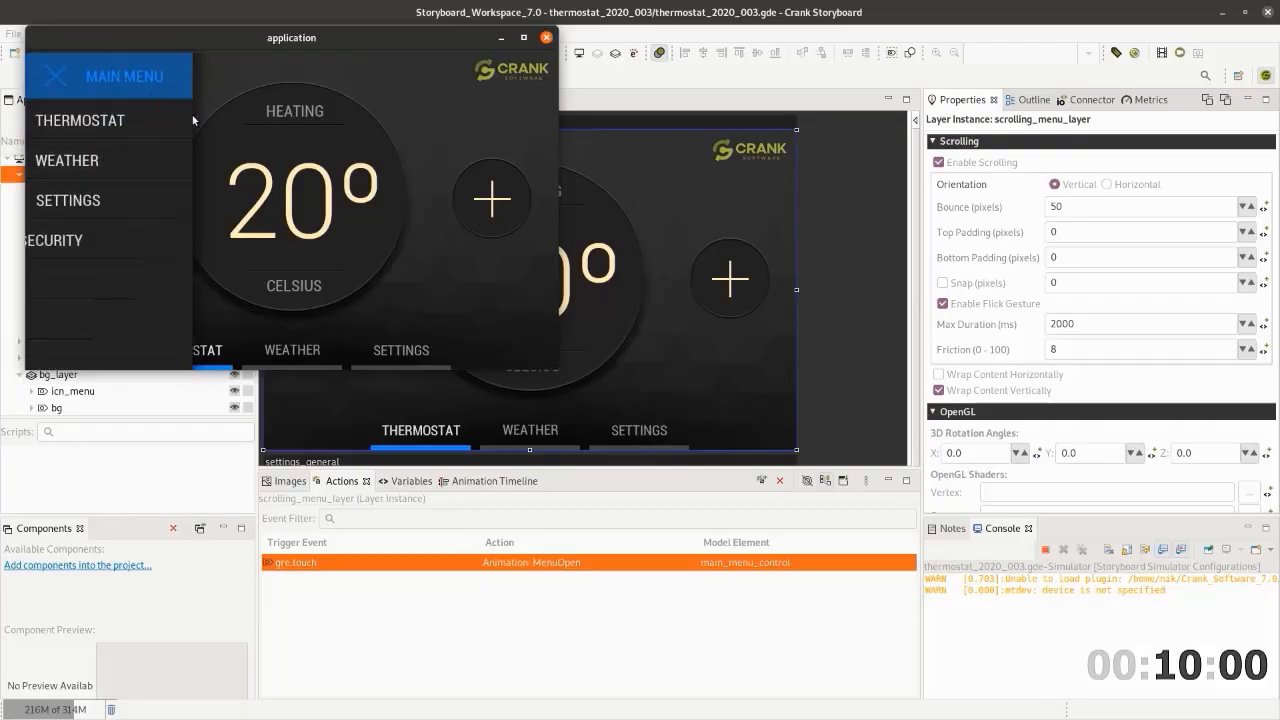